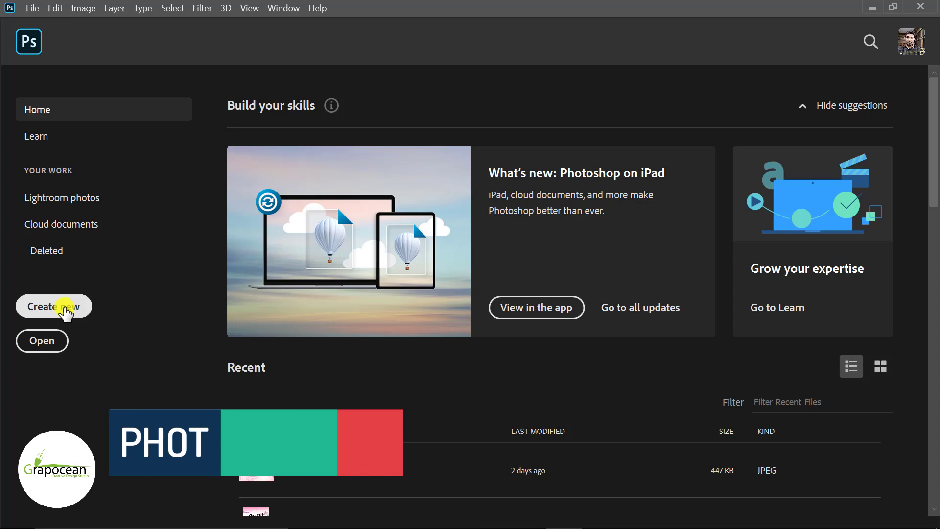
# Step: Create a blank 4285 × 2155 px, 300 ppi document named 'Bill Board Design' and zoom out
pyautogui.click(58, 307)
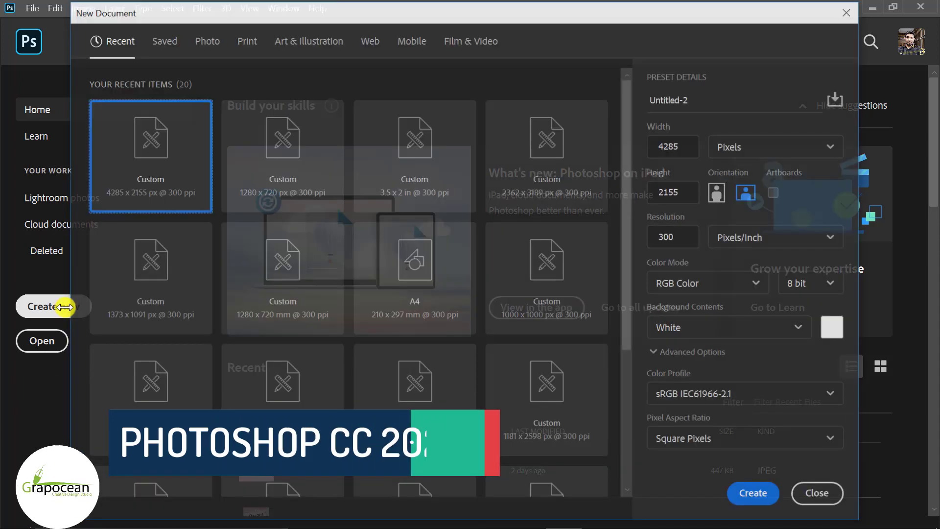
pyautogui.click(692, 104)
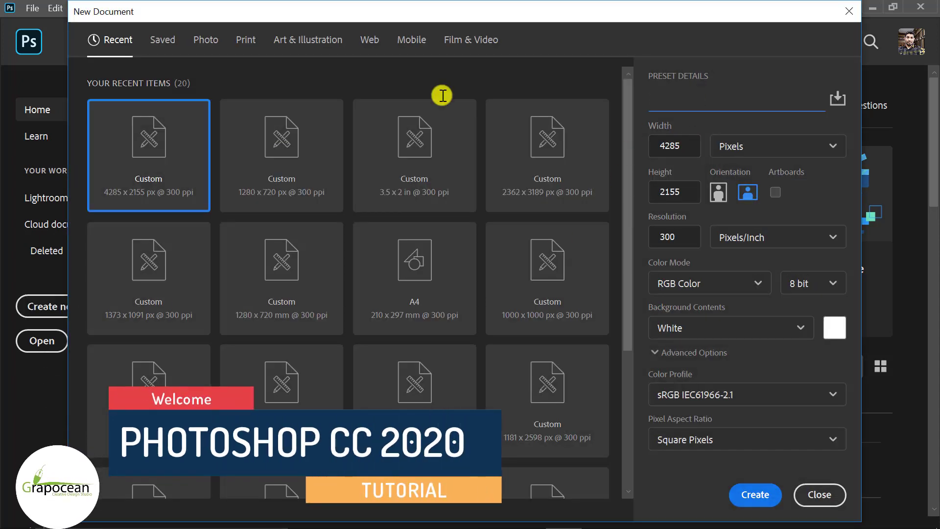
pyautogui.write('Bil Board Design')
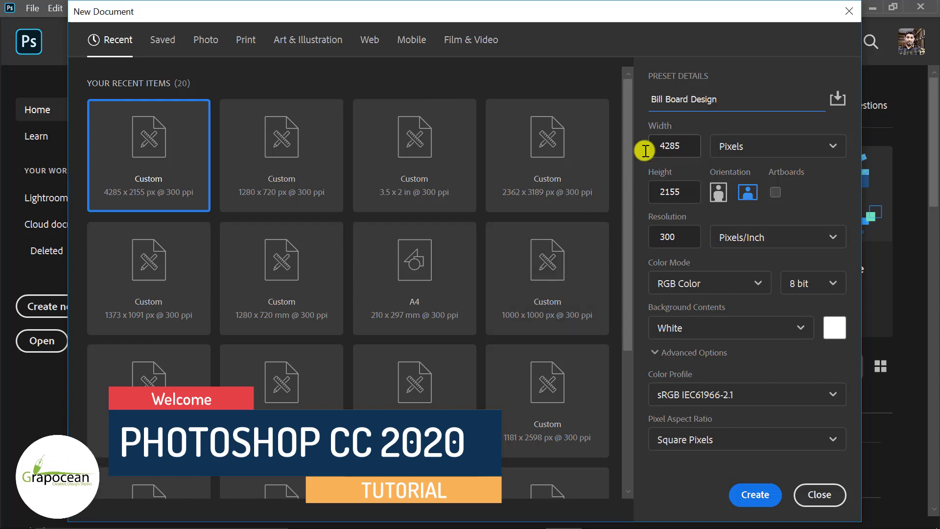
pyautogui.press('Tab')
pyautogui.press('Tab')
pyautogui.press('Tab')
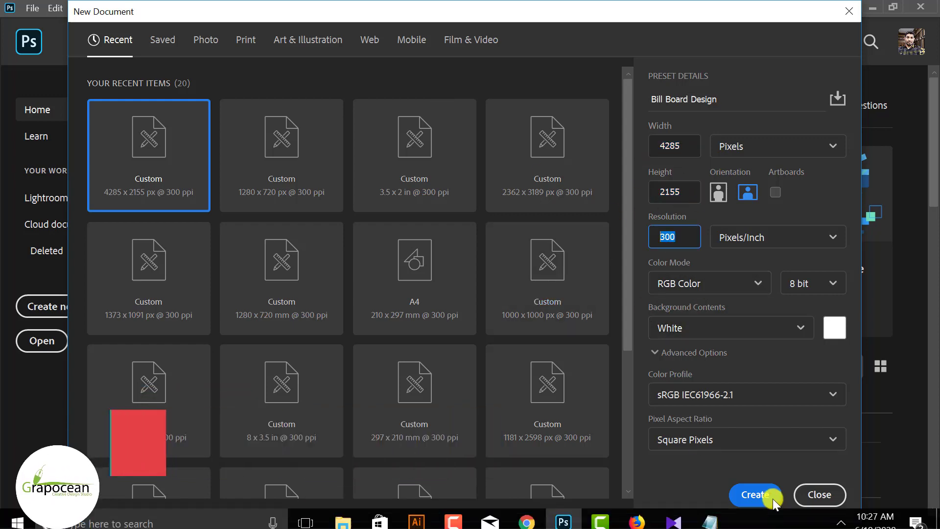
pyautogui.click(760, 496)
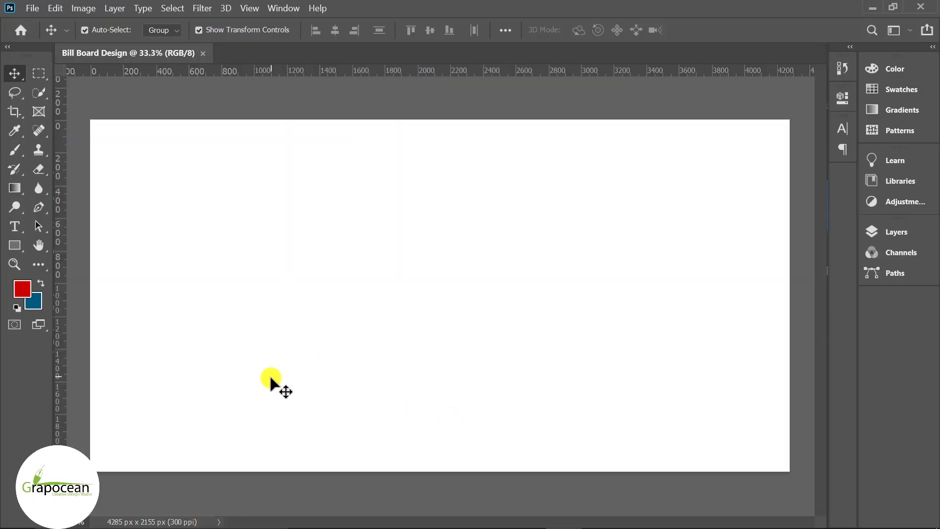
pyautogui.hotkey('ctrl', '-')
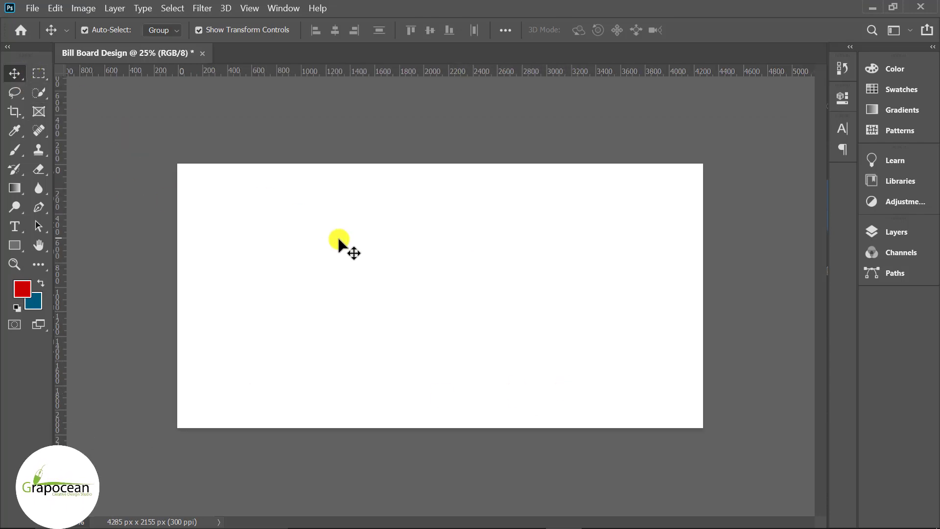
# Step: Open the stock photos from Desktop > stock image > bill board design
pyautogui.click(33, 8)
pyautogui.click(46, 34)
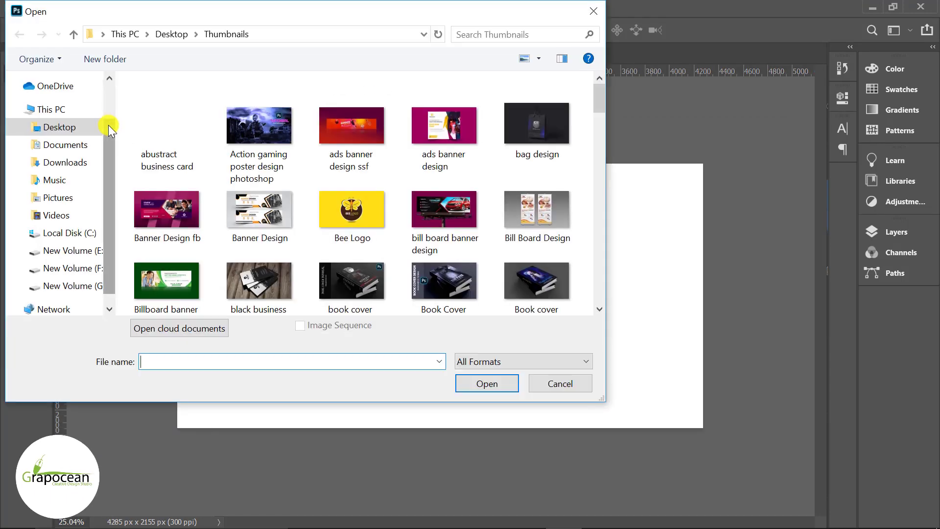
pyautogui.click(58, 129)
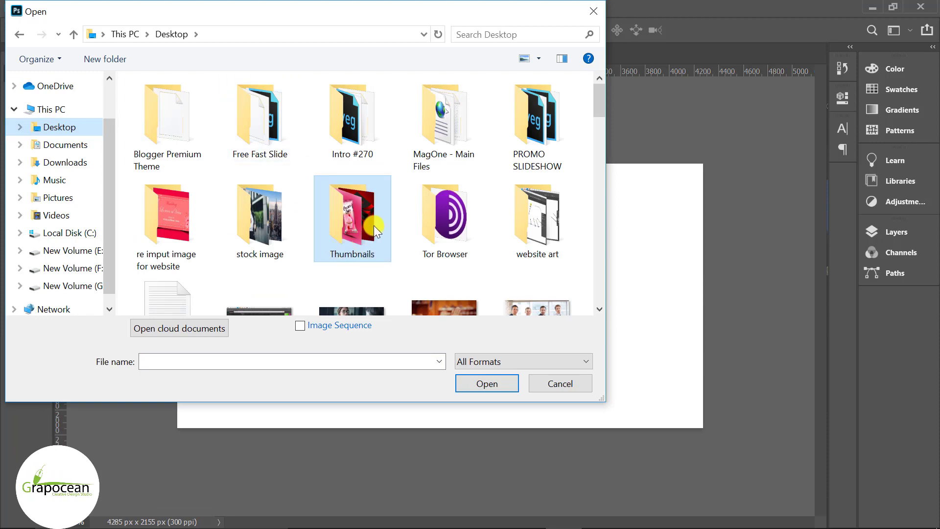
pyautogui.doubleClick(245, 222)
pyautogui.doubleClick(252, 117)
pyautogui.moveTo(534, 235); pyautogui.dragTo(196, 137)
pyautogui.click(486, 383)
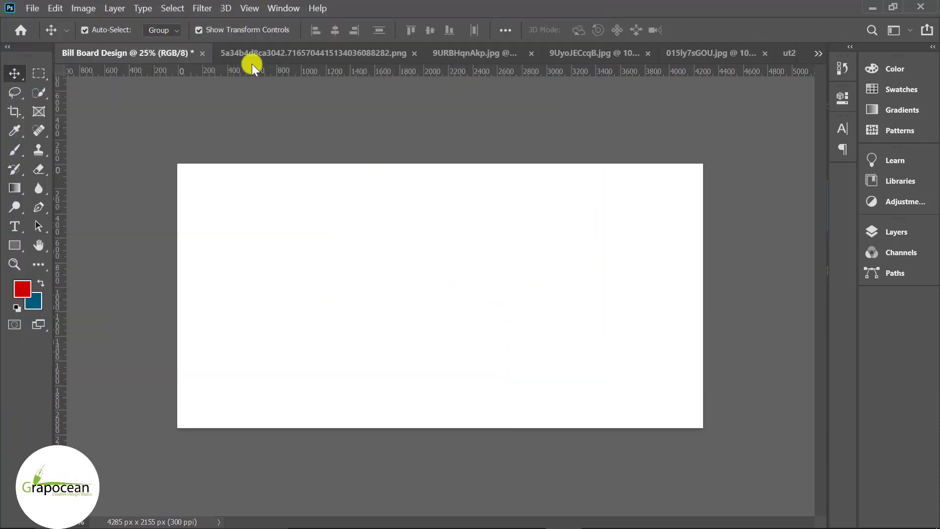
# Step: Look through the cola glass and vegetables images, then bring the burger photo forward
pyautogui.click(282, 53)
pyautogui.click(492, 54)
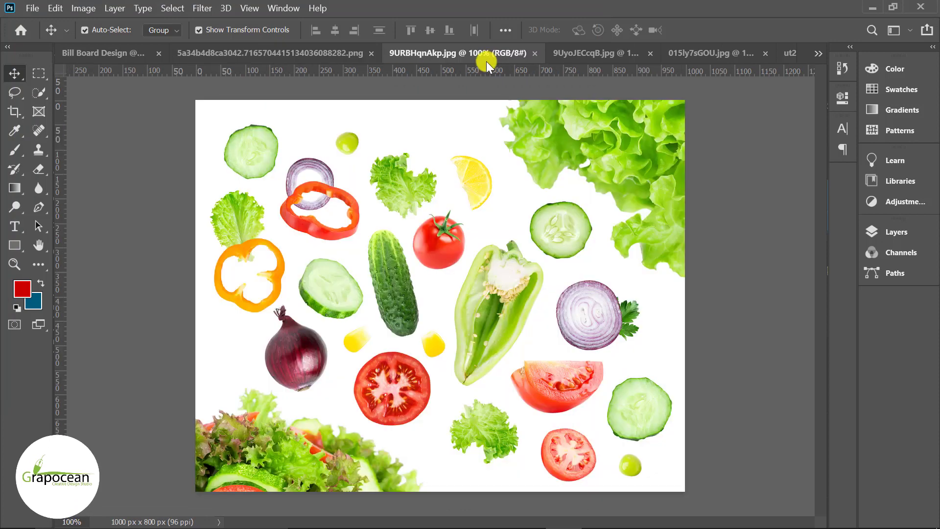
pyautogui.click(571, 53)
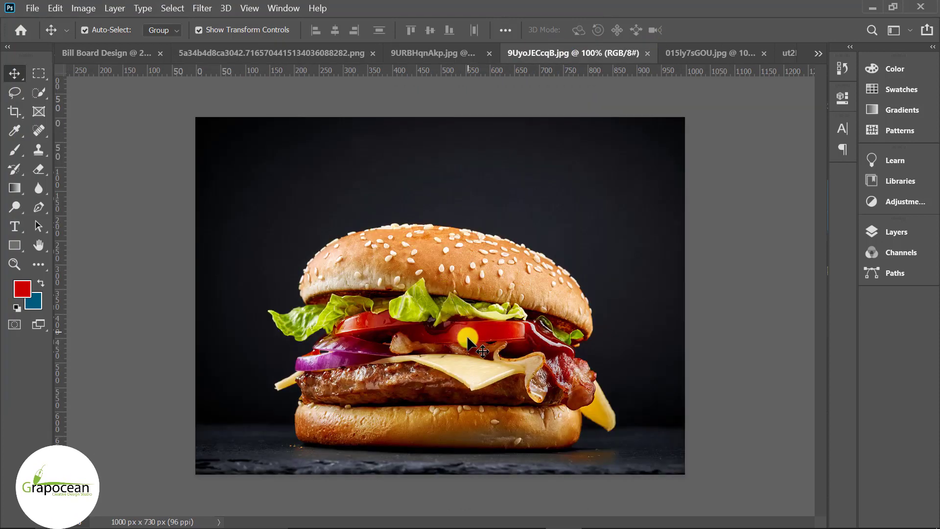
pyautogui.scroll(4, 441, 352)
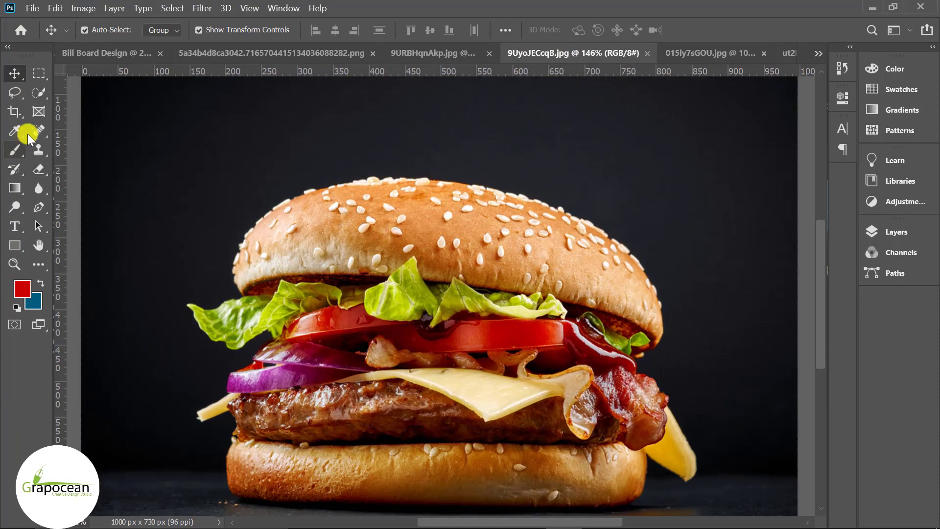
# Step: Try an Object Selection around the burger, then deselect and fit the photo to the window
pyautogui.click(39, 92)
pyautogui.rightClick(37, 92)
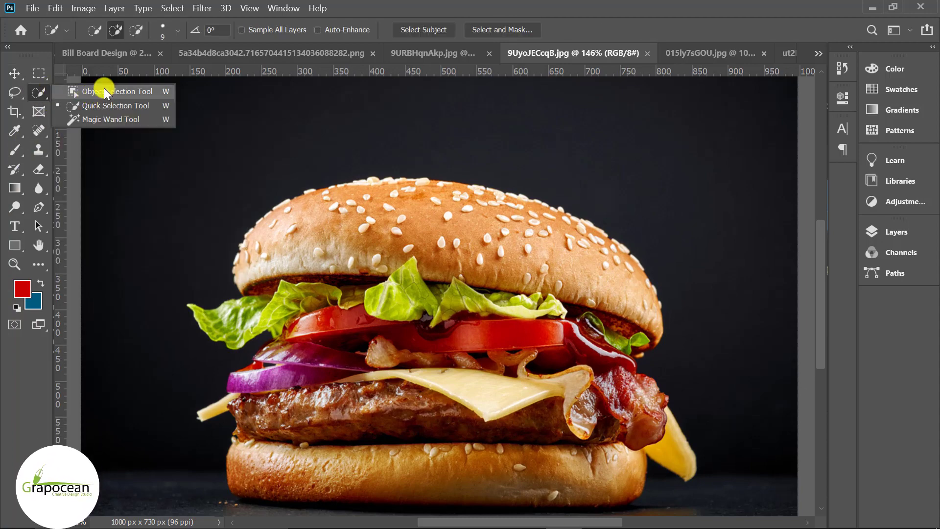
pyautogui.click(105, 91)
pyautogui.scroll(-3, 237, 138)
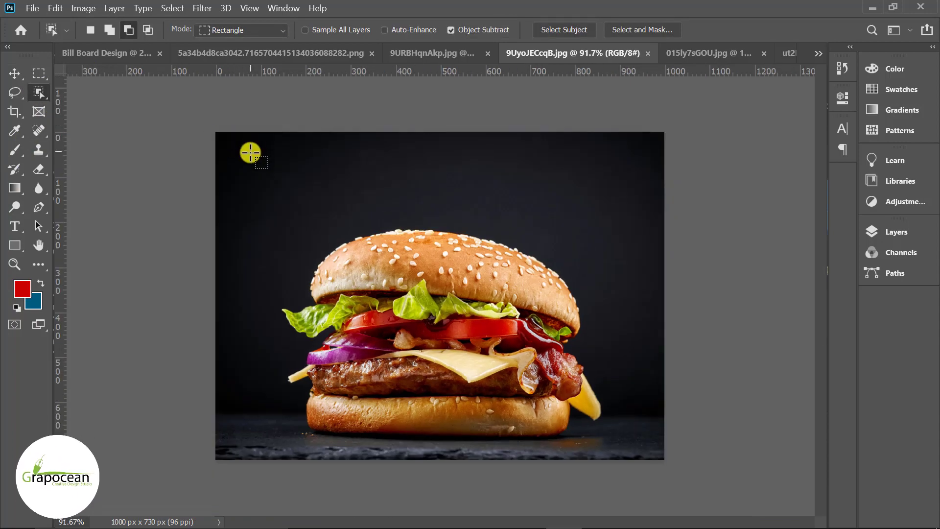
pyautogui.moveTo(250, 152); pyautogui.dragTo(628, 426)
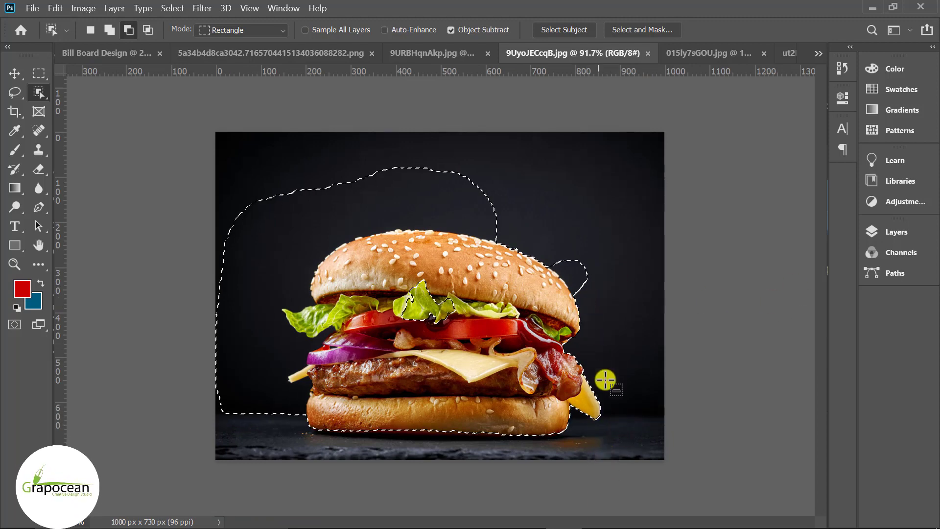
pyautogui.hotkey('ctrl', '0')
pyautogui.hotkey('ctrl', 'd')
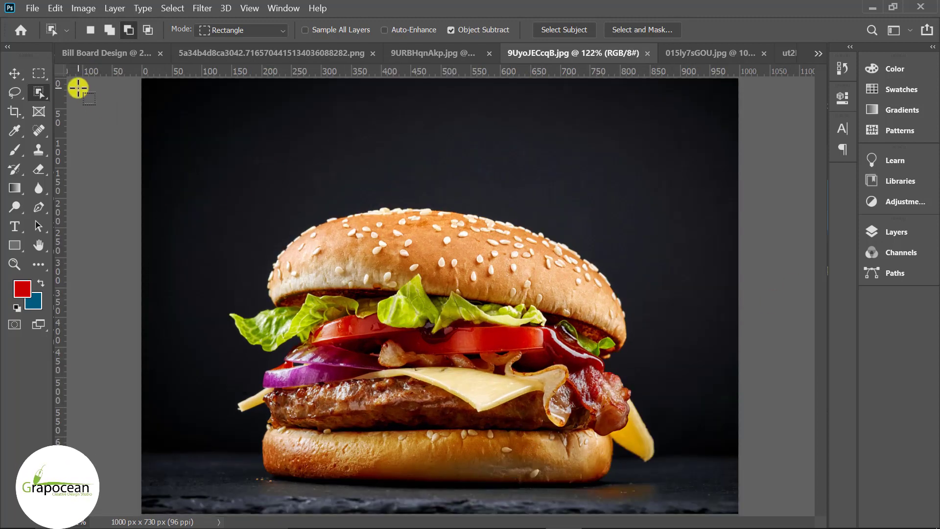
# Step: Brush a Quick Selection over the whole burger, from top bun to bottom bun and lettuce
pyautogui.rightClick(36, 92)
pyautogui.hotkey('shift', 'w')
pyautogui.hotkey('shift', 'w')
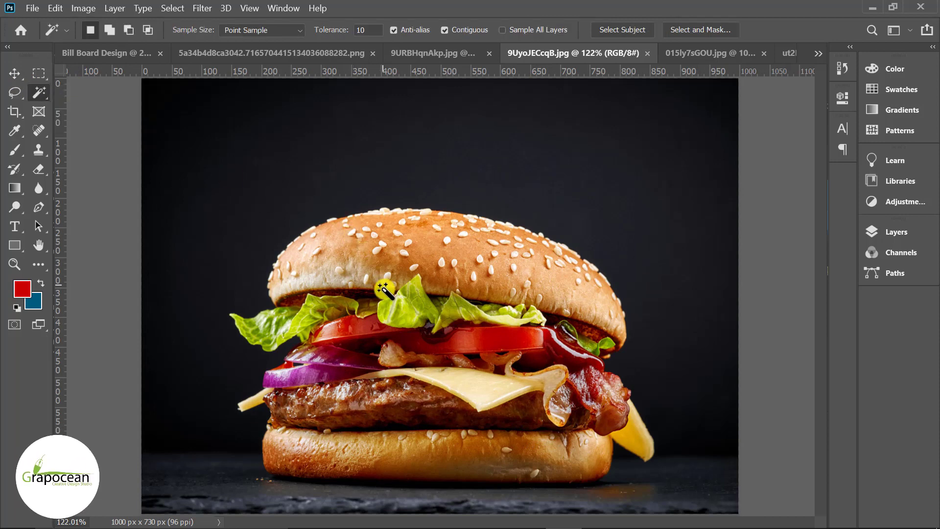
pyautogui.rightClick(39, 92)
pyautogui.click(98, 105)
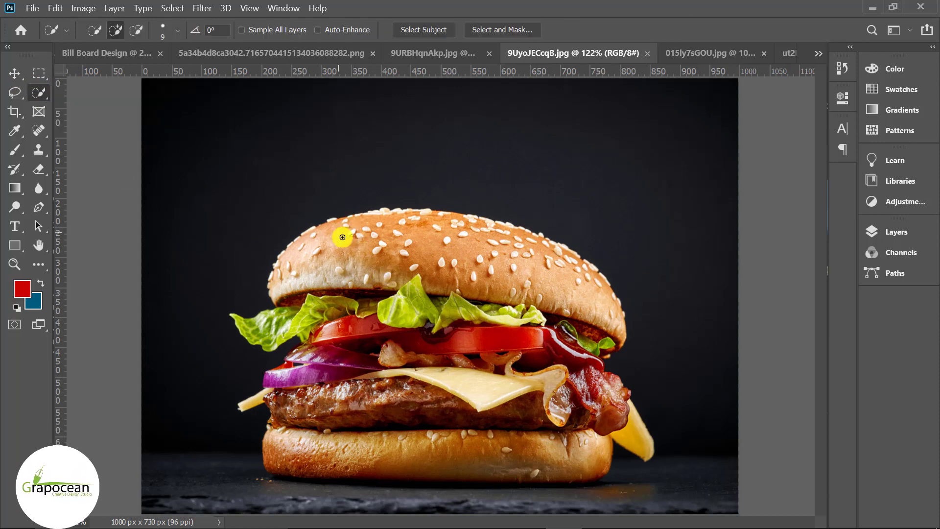
pyautogui.moveTo(340, 238); pyautogui.dragTo(488, 372)
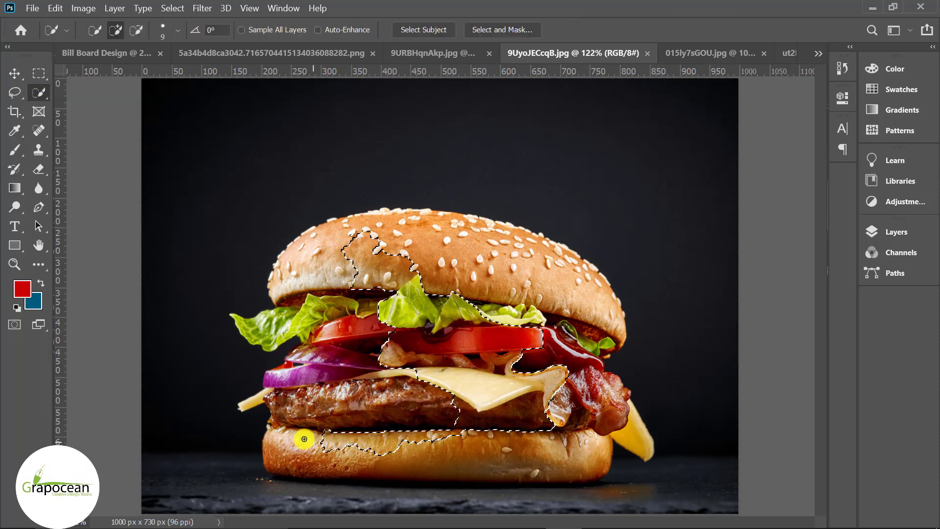
pyautogui.moveTo(304, 438)
pyautogui.mouseDown()
pyautogui.moveTo(284, 255)
pyautogui.moveTo(246, 324)
pyautogui.mouseUp()
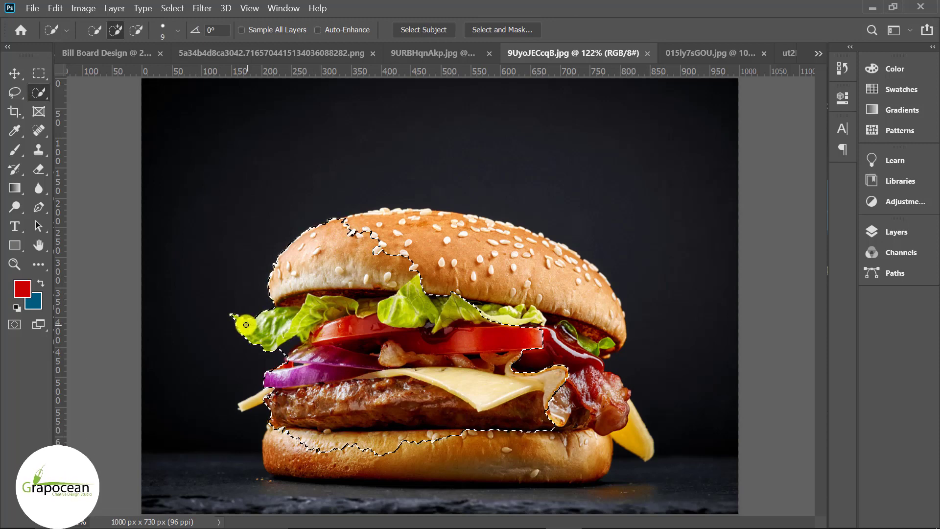
pyautogui.moveTo(460, 239)
pyautogui.mouseDown()
pyautogui.moveTo(542, 253)
pyautogui.moveTo(581, 272)
pyautogui.moveTo(563, 338)
pyautogui.moveTo(586, 414)
pyautogui.moveTo(628, 420)
pyautogui.moveTo(518, 447)
pyautogui.moveTo(286, 446)
pyautogui.mouseUp()
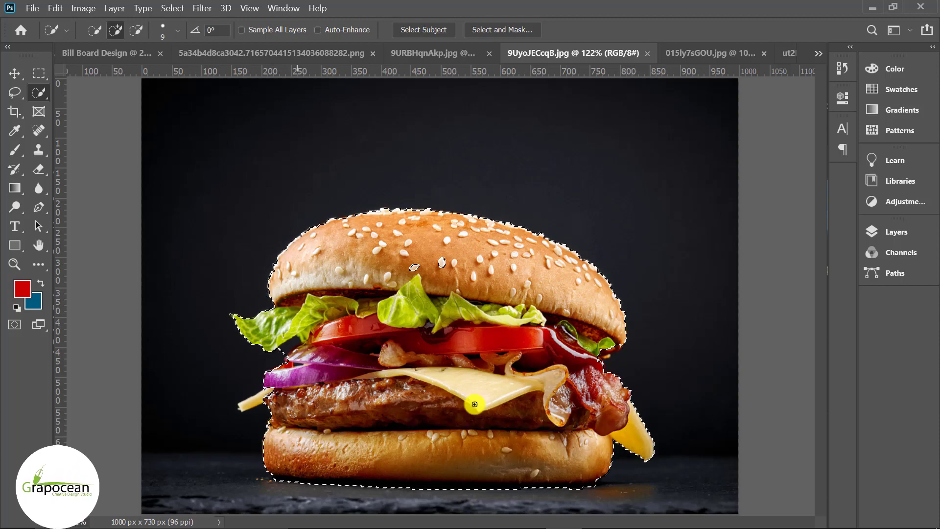
pyautogui.scroll(3, 422, 259)
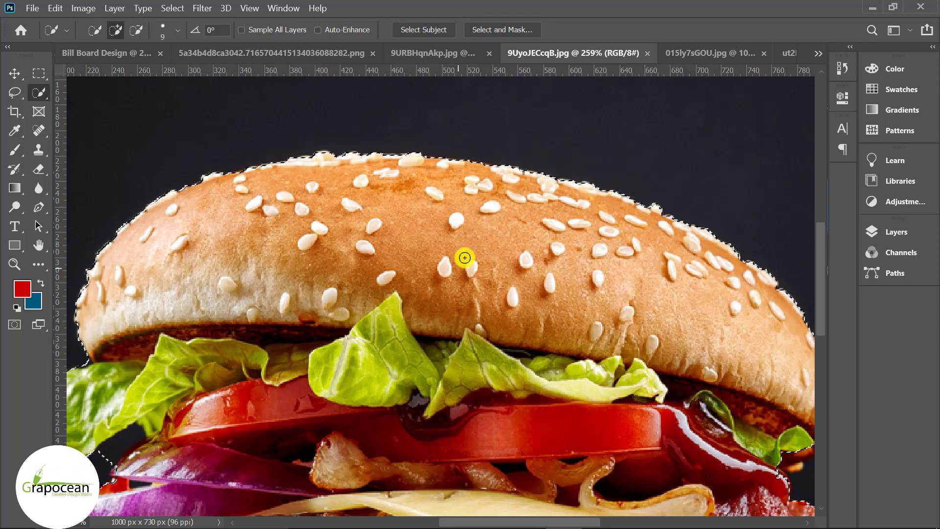
pyautogui.scroll(-2, 435, 177)
pyautogui.scroll(3, 196, 345)
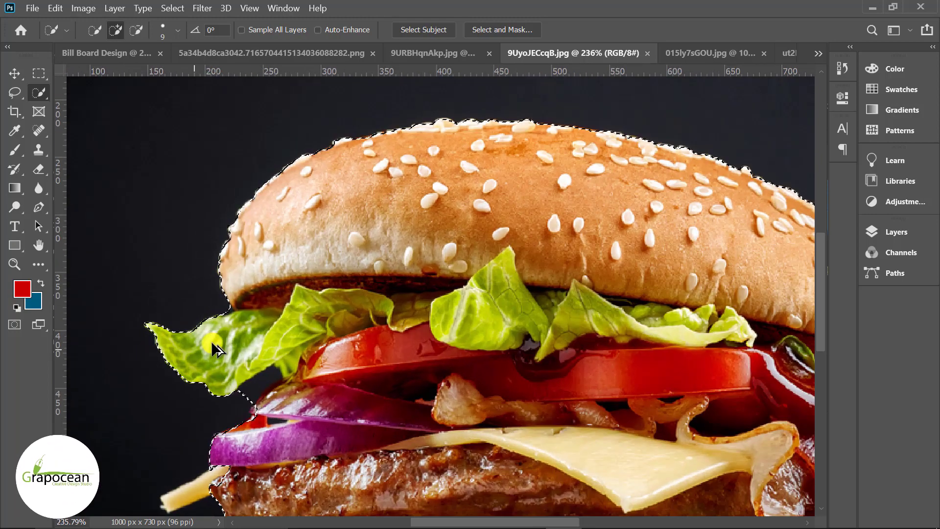
# Step: Cut dark background out of the selection along the lettuce edge using the Polygonal and freehand Lasso
pyautogui.rightClick(15, 92)
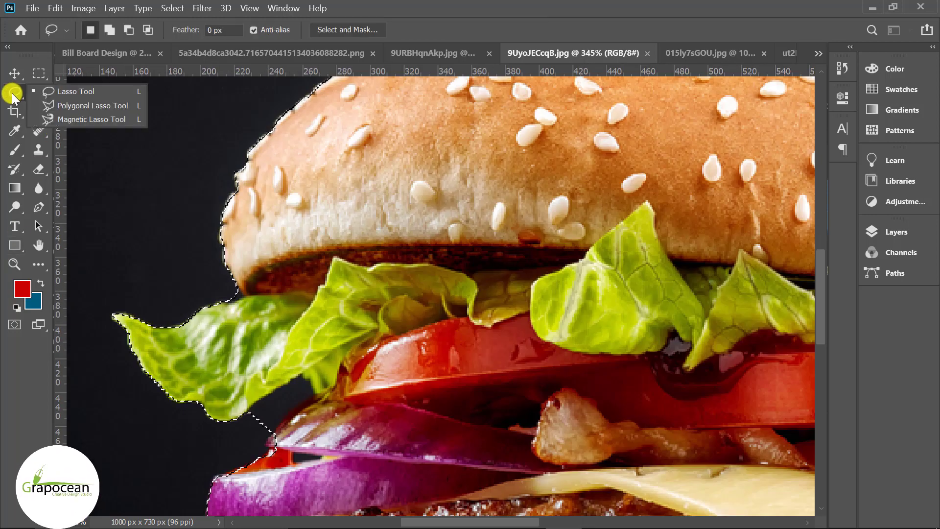
pyautogui.click(176, 104)
pyautogui.scroll(2, 225, 313)
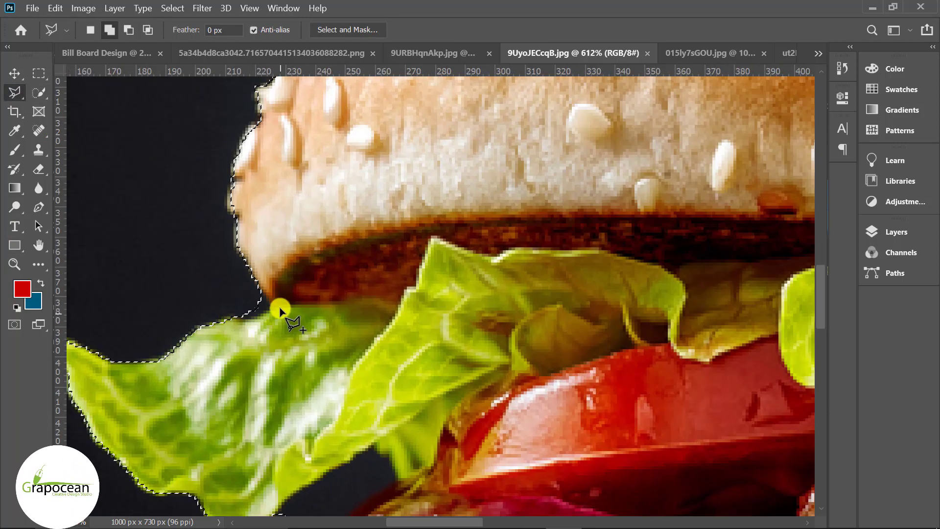
pyautogui.doubleClick(236, 324)
pyautogui.rightClick(17, 90)
pyautogui.click(73, 92)
pyautogui.moveTo(260, 318); pyautogui.dragTo(266, 294)
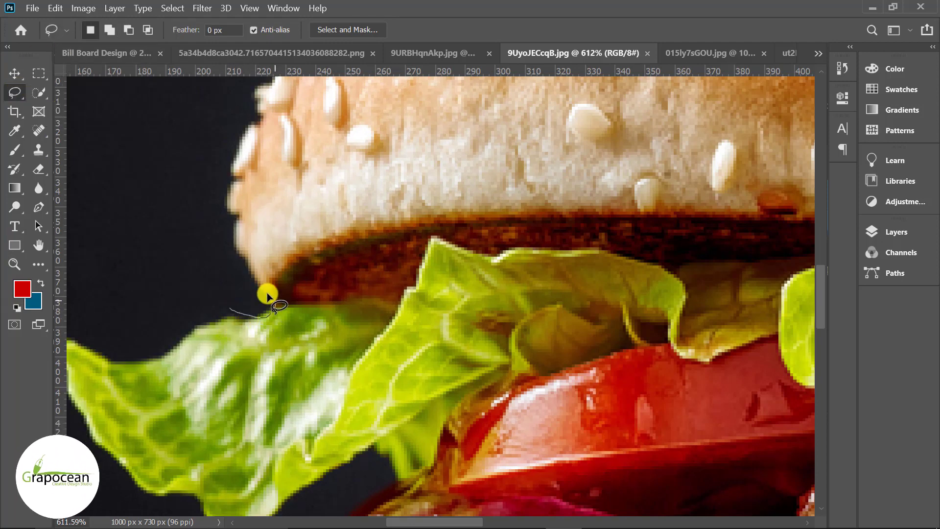
pyautogui.hotkey('ctrl', 'z')
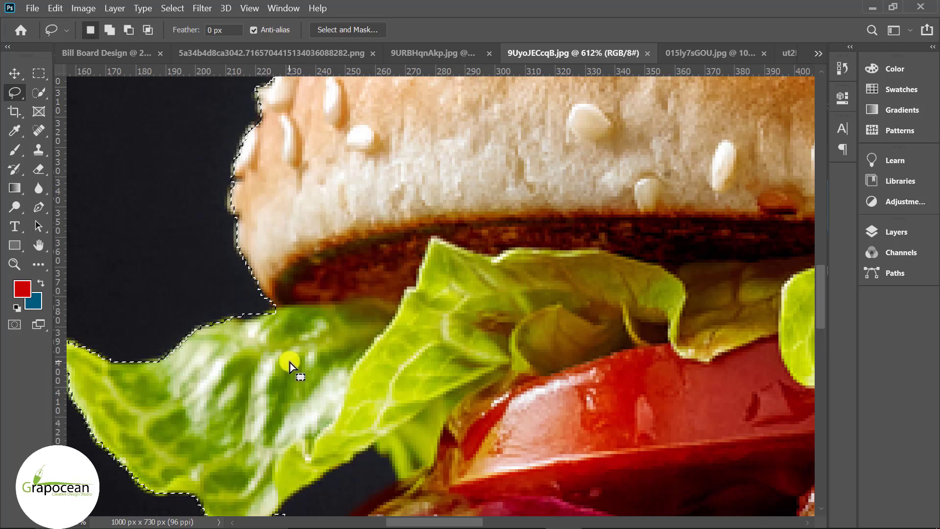
pyautogui.scroll(-3, 294, 372)
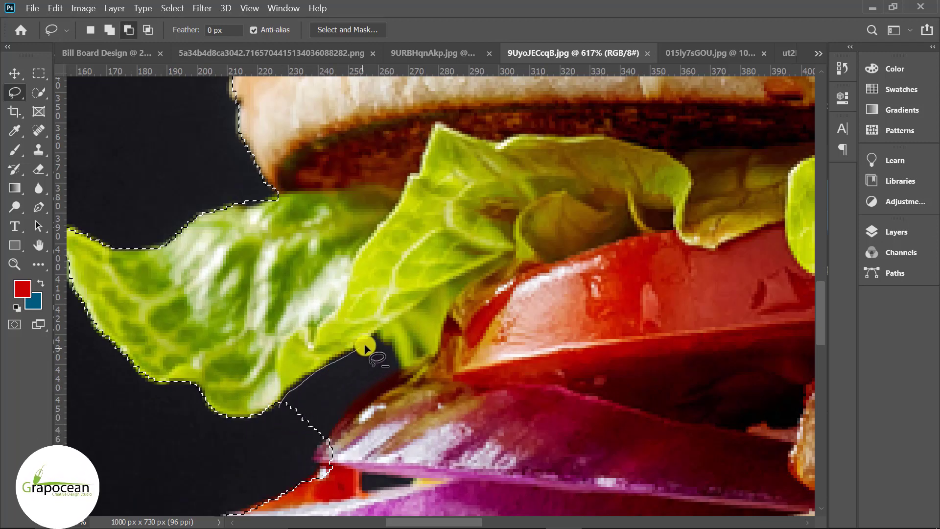
pyautogui.moveTo(274, 404); pyautogui.dragTo(359, 348)
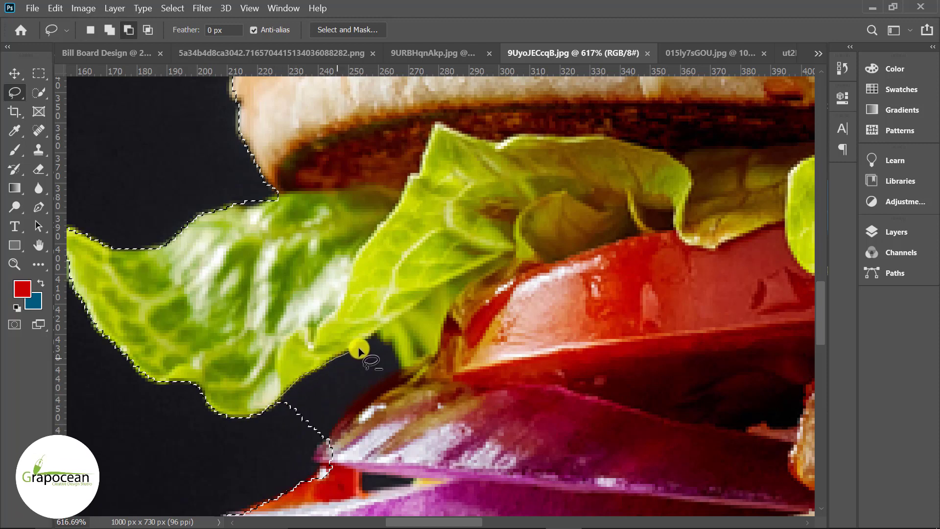
pyautogui.moveTo(281, 406); pyautogui.dragTo(292, 385)
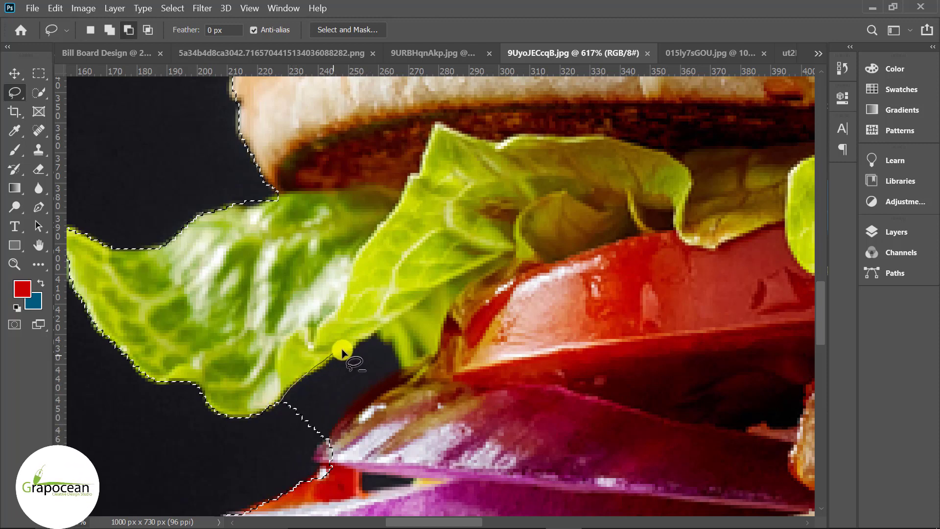
pyautogui.moveTo(342, 349); pyautogui.dragTo(376, 333)
# Step: Trace the selection tightly along the bottom bun edge
pyautogui.scroll(-5, 293, 470)
pyautogui.scroll(-3, 340, 437)
pyautogui.scroll(-2, 371, 439)
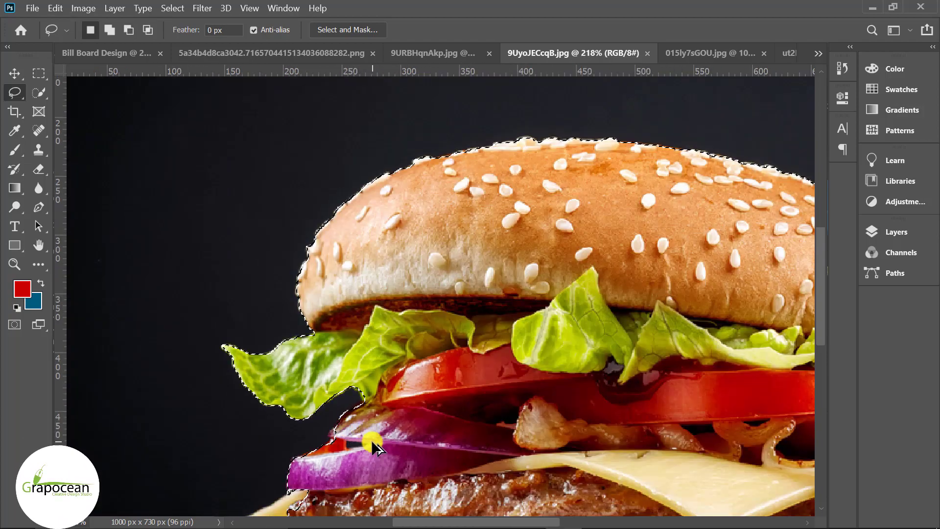
pyautogui.scroll(-1, 387, 448)
pyautogui.scroll(2, 342, 470)
pyautogui.scroll(-2, 333, 475)
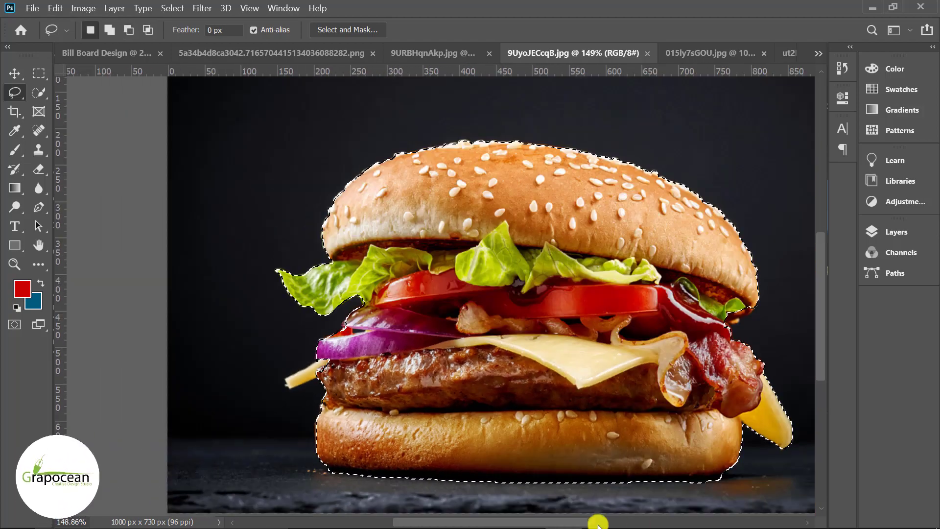
pyautogui.scroll(1, 309, 459)
pyautogui.moveTo(329, 460); pyautogui.dragTo(559, 468)
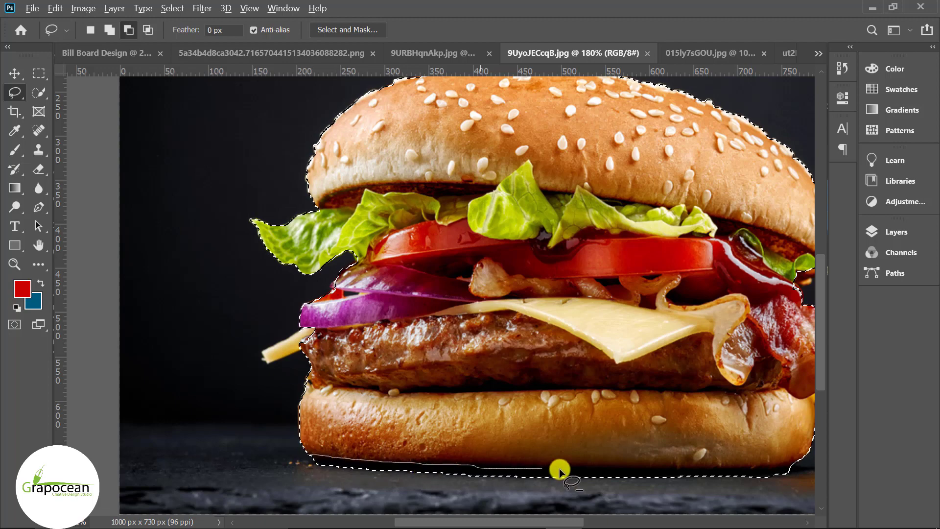
pyautogui.moveTo(784, 468); pyautogui.dragTo(784, 468)
pyautogui.moveTo(305, 456); pyautogui.dragTo(405, 465)
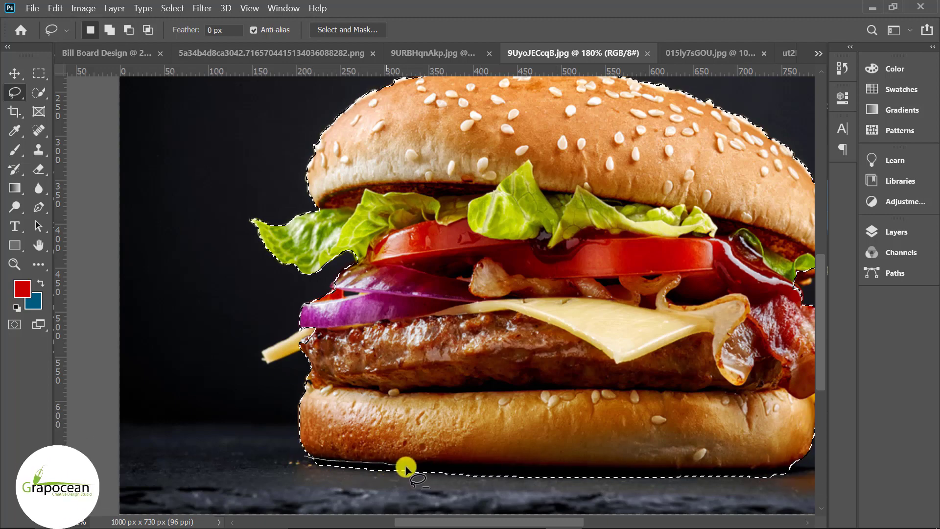
pyautogui.moveTo(729, 474); pyautogui.dragTo(730, 474)
pyautogui.scroll(2, 524, 456)
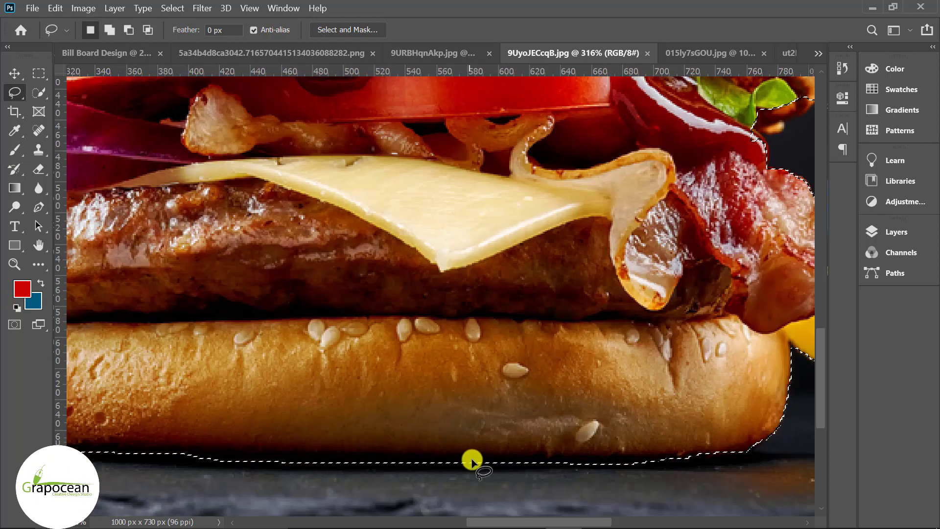
pyautogui.moveTo(330, 421); pyautogui.dragTo(331, 422)
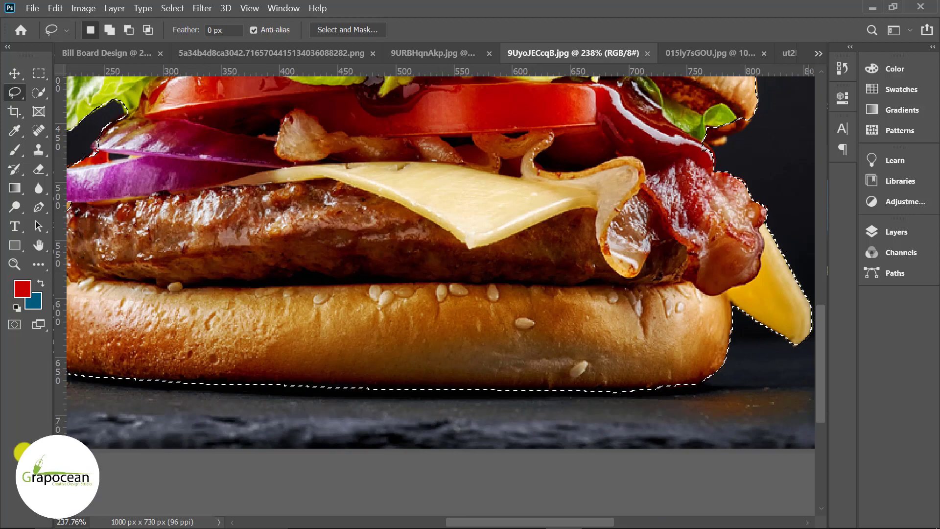
# Step: Add the missed right-side lettuce and bun edge back into the selection
pyautogui.scroll(-5, 449, 478)
pyautogui.scroll(6, 430, 485)
pyautogui.scroll(-3, 636, 482)
pyautogui.scroll(1, 701, 334)
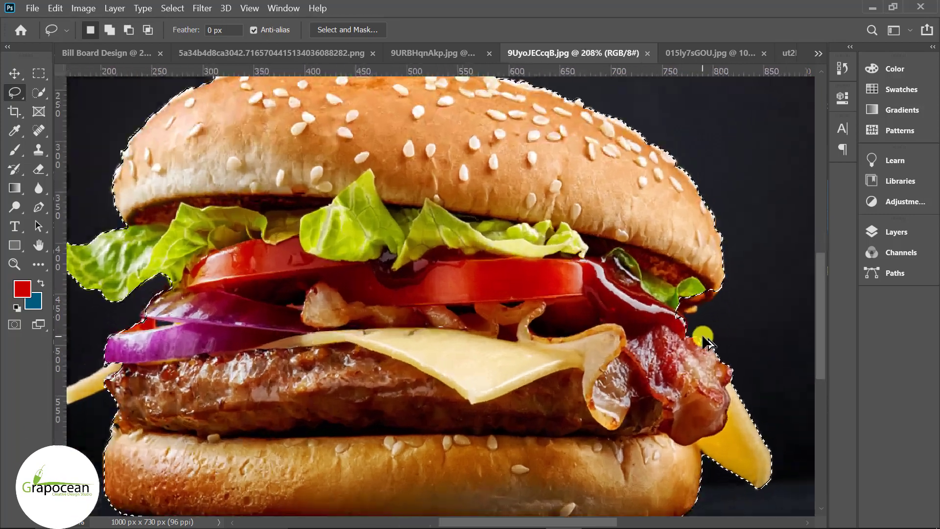
pyautogui.scroll(4, 735, 244)
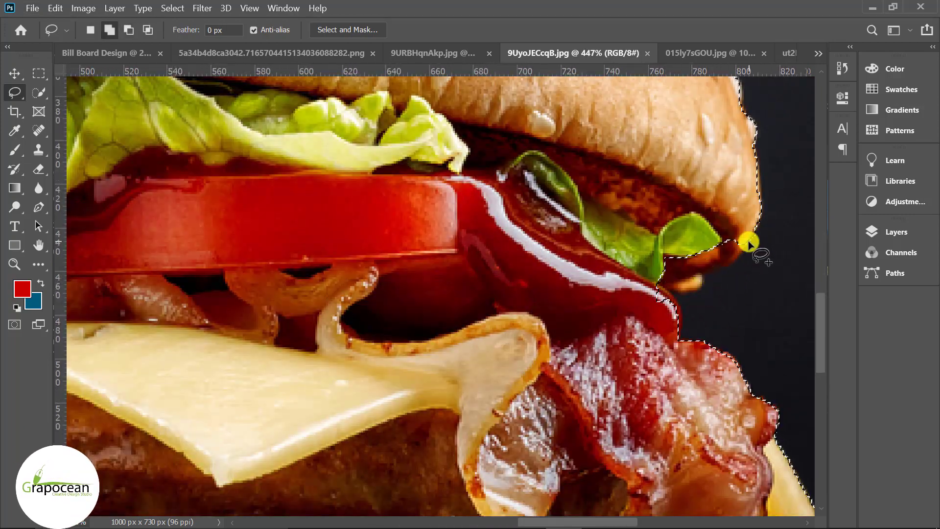
pyautogui.moveTo(707, 275)
pyautogui.mouseDown()
pyautogui.moveTo(641, 297)
pyautogui.moveTo(729, 308)
pyautogui.mouseUp()
pyautogui.scroll(-5, 728, 308)
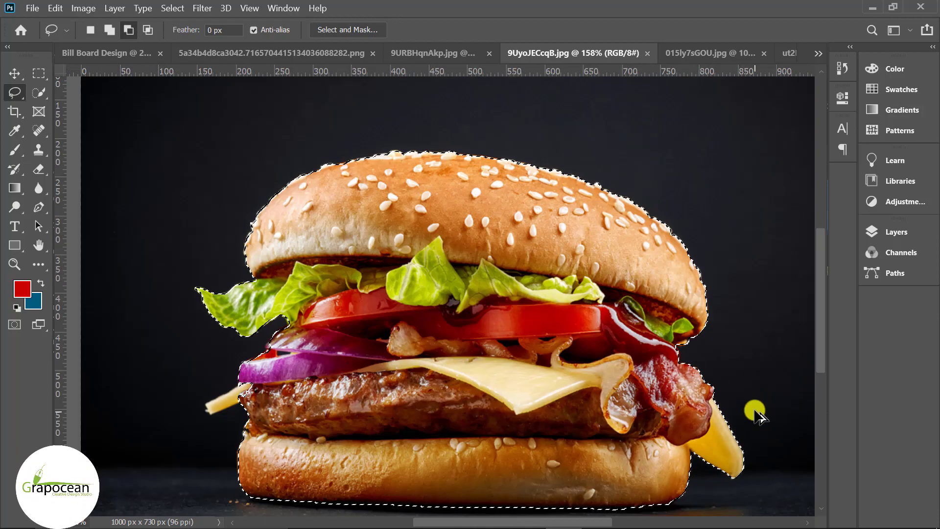
pyautogui.scroll(4, 665, 206)
pyautogui.scroll(-4, 525, 335)
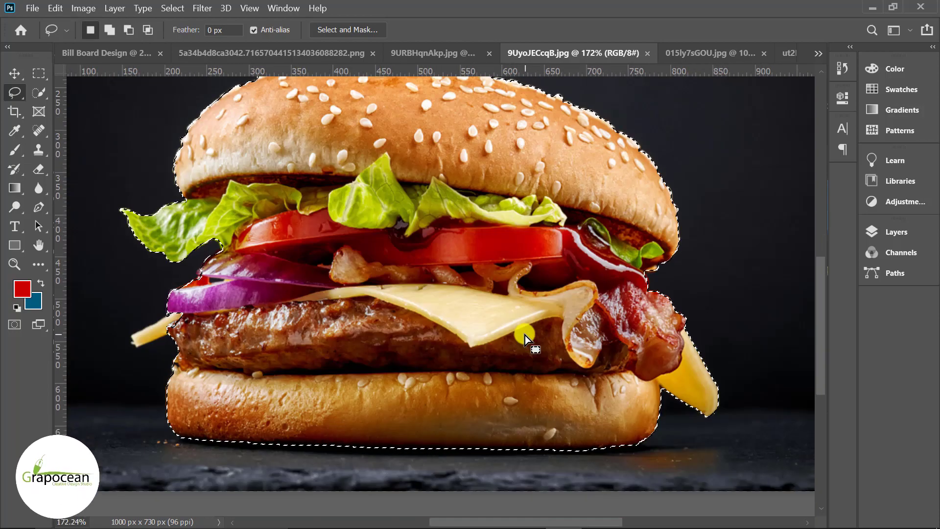
pyautogui.scroll(-3, 524, 335)
# Step: Smooth the burger selection with Select > Modify > Smooth
pyautogui.click(202, 8)
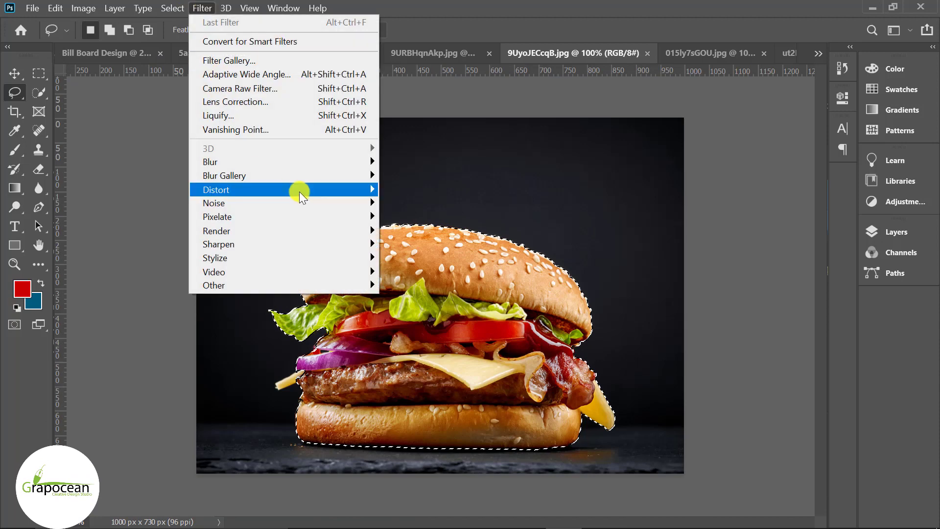
pyautogui.click(171, 9)
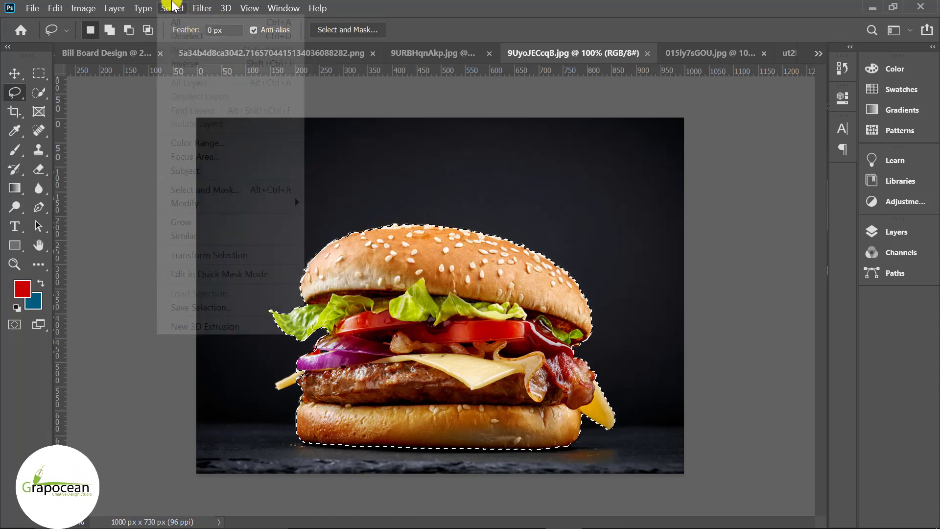
pyautogui.moveTo(228, 202)
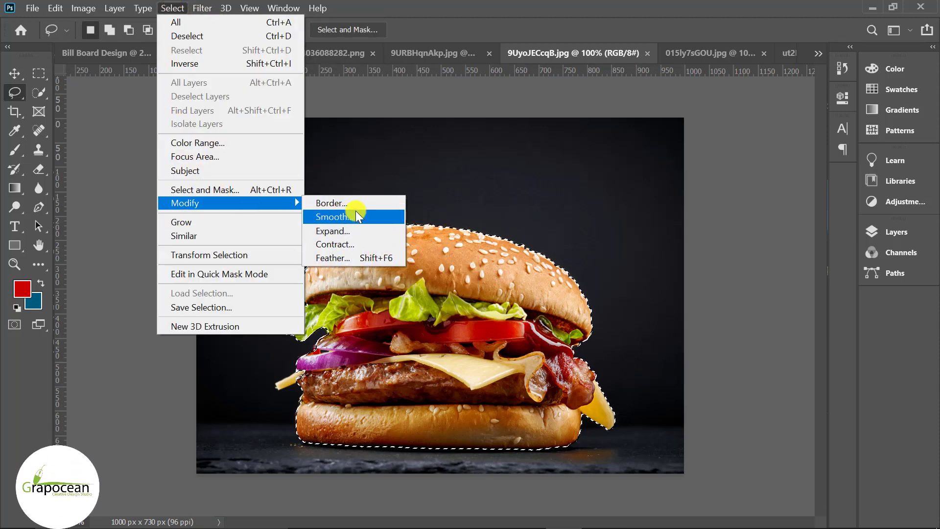
pyautogui.click(358, 216)
pyautogui.click(544, 153)
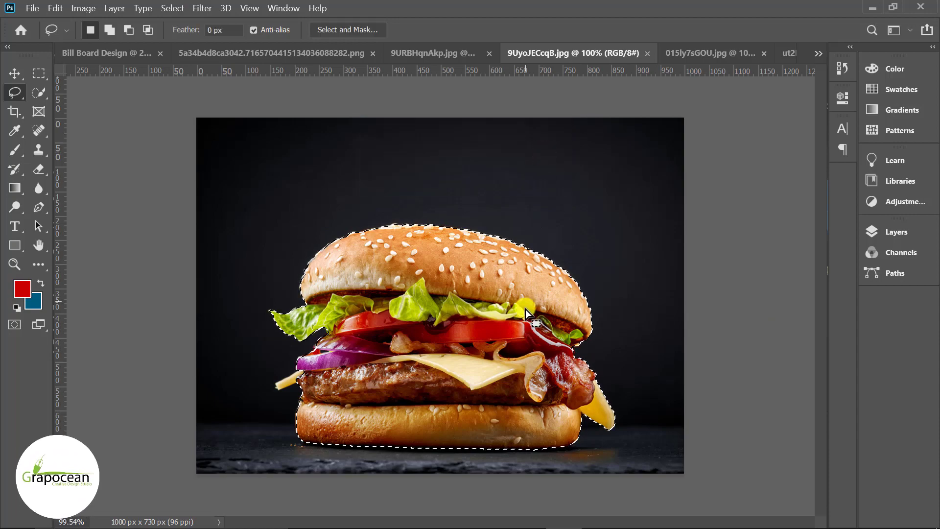
# Step: Remove the shadow strip under the bun and add back the missed bun bottom
pyautogui.scroll(3, 545, 465)
pyautogui.scroll(3, 419, 450)
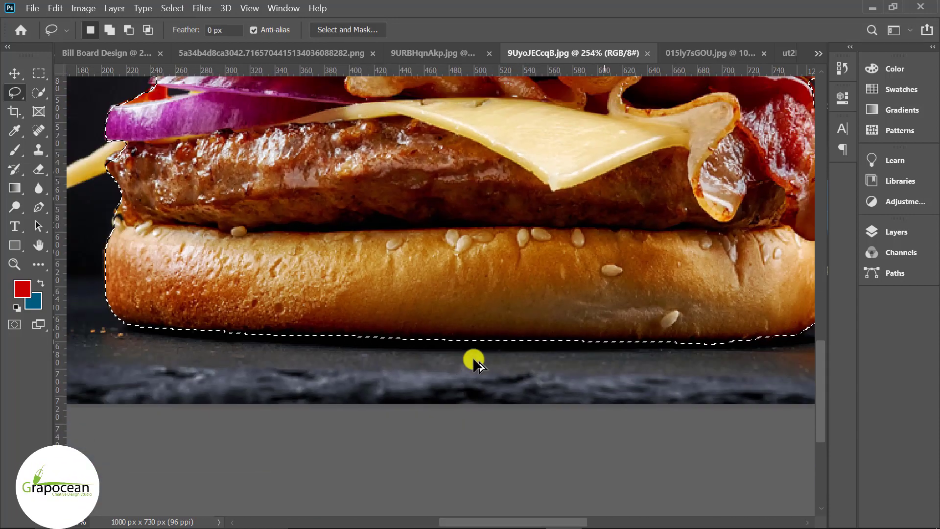
pyautogui.scroll(1, 293, 338)
pyautogui.scroll(-1, 566, 330)
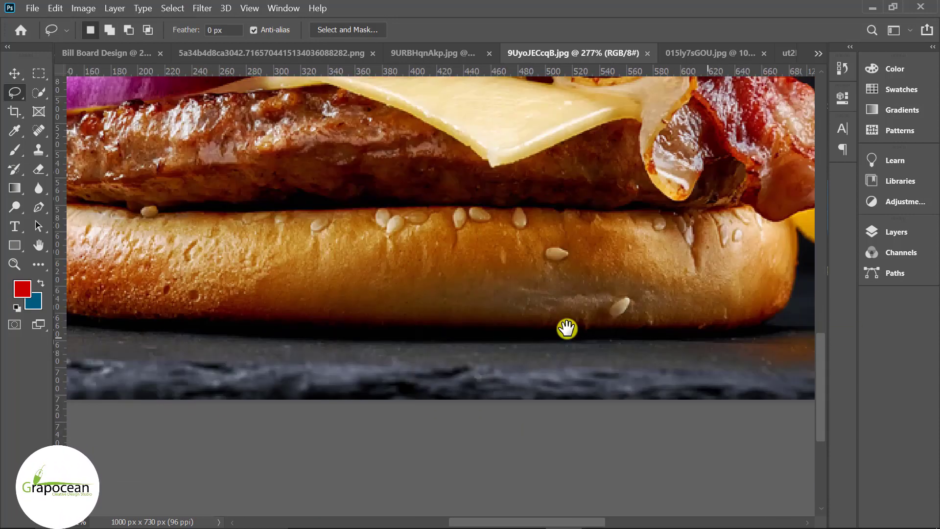
pyautogui.scroll(-1, 567, 329)
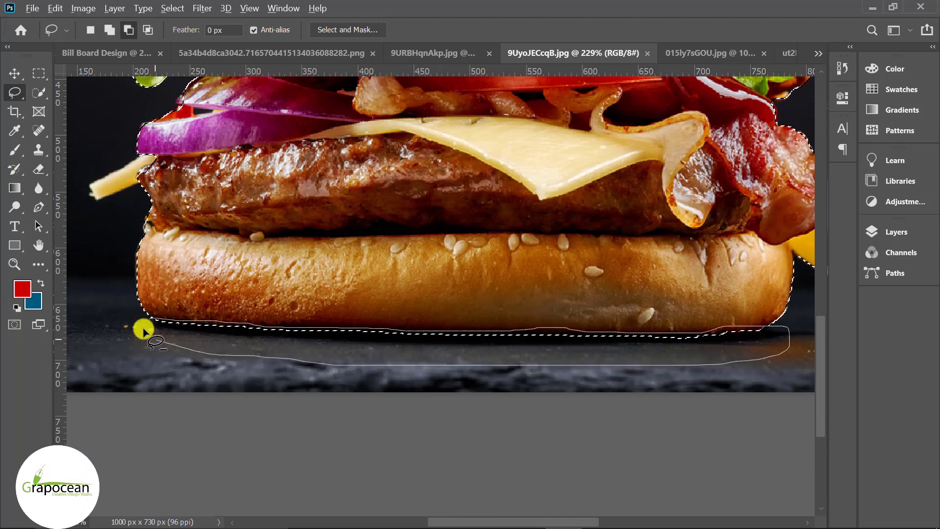
pyautogui.moveTo(142, 328); pyautogui.dragTo(143, 328)
pyautogui.scroll(-3, 403, 361)
pyautogui.scroll(4, 403, 361)
pyautogui.moveTo(512, 325); pyautogui.dragTo(521, 317)
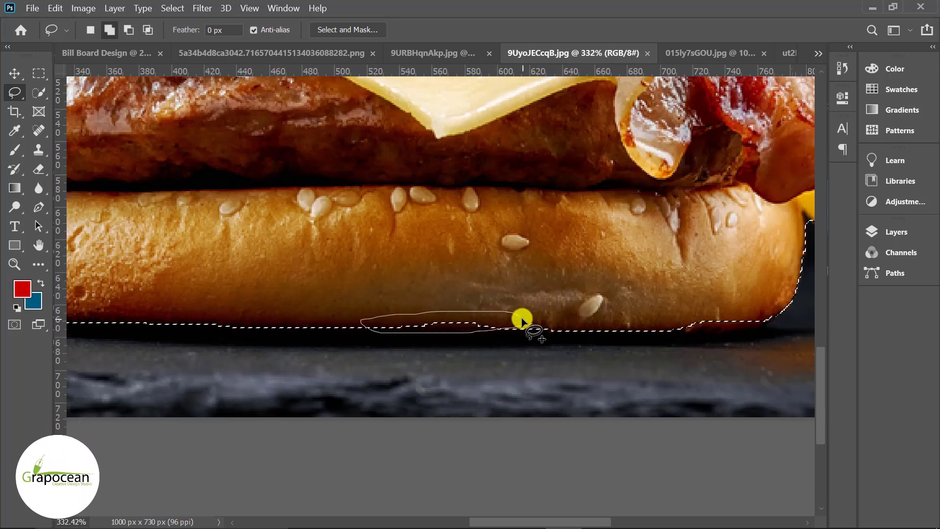
pyautogui.scroll(-5, 532, 388)
pyautogui.scroll(6, 542, 330)
pyautogui.scroll(-3, 498, 392)
pyautogui.scroll(2, 673, 332)
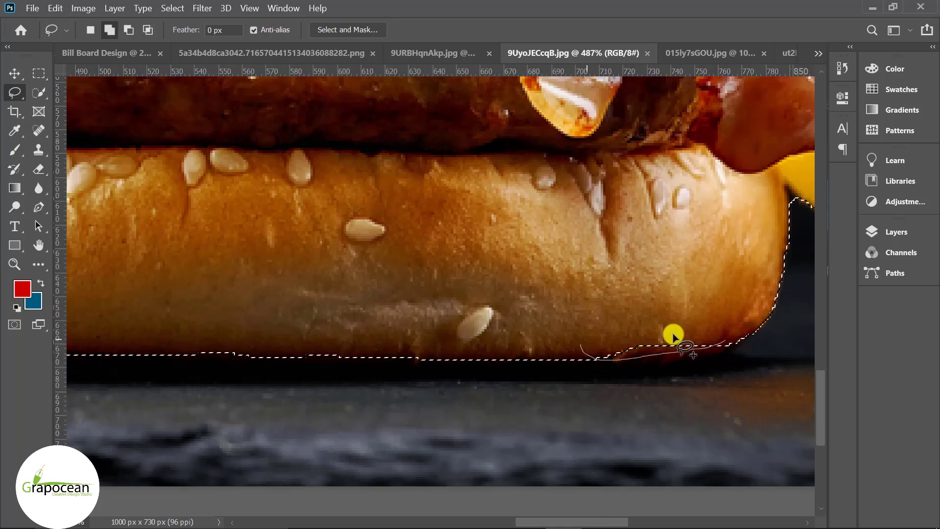
pyautogui.scroll(-3, 709, 409)
pyautogui.scroll(-1, 429, 394)
pyautogui.scroll(-1, 433, 381)
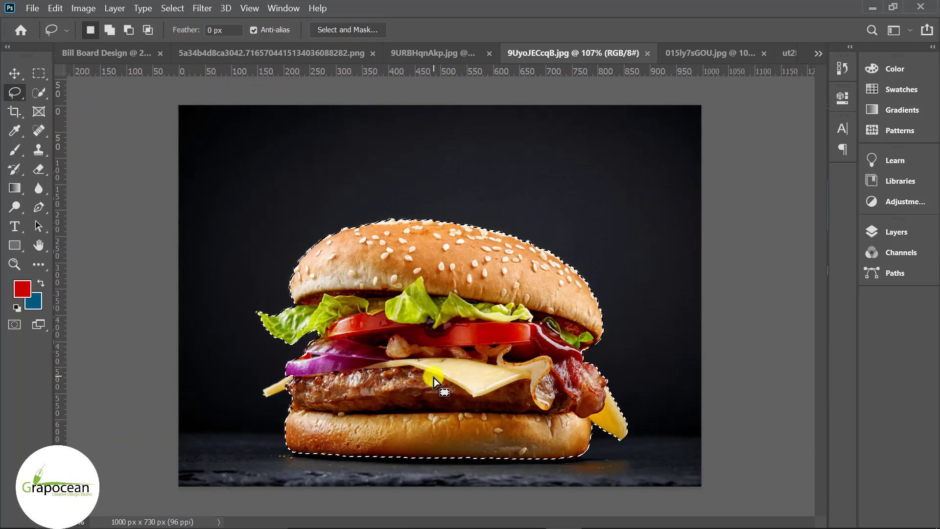
# Step: Unlock the burger's Background layer and mask it to the burger selection
pyautogui.click(903, 232)
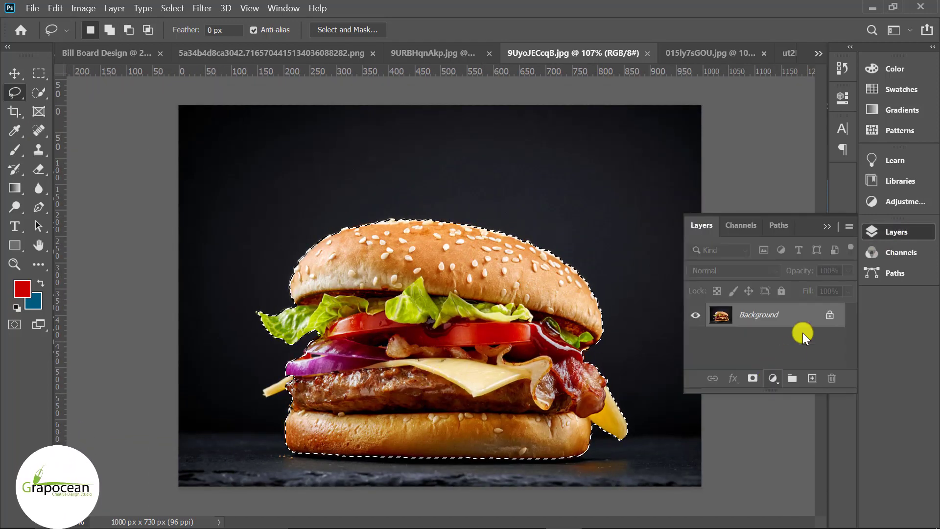
pyautogui.click(831, 316)
pyautogui.click(753, 378)
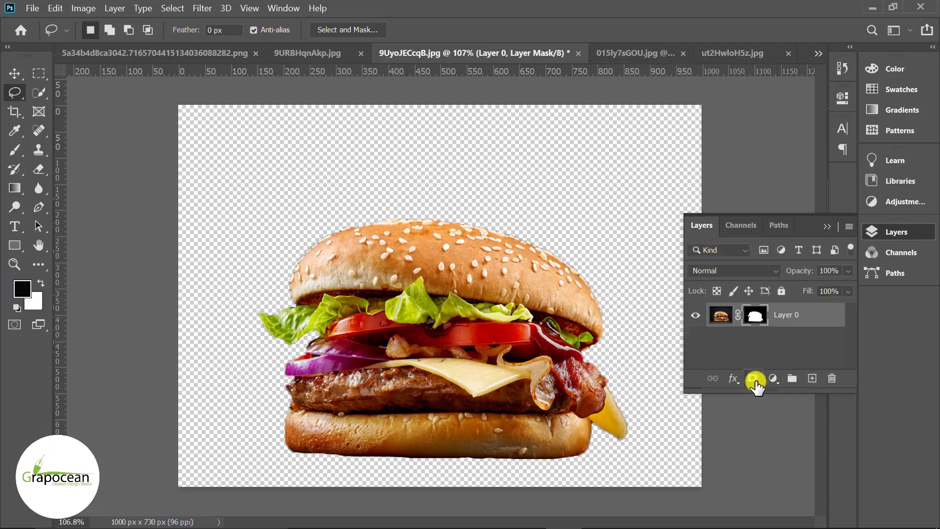
# Step: Move the masked burger into Bill Board Design, then raise it and shrink it slightly
pyautogui.click(14, 72)
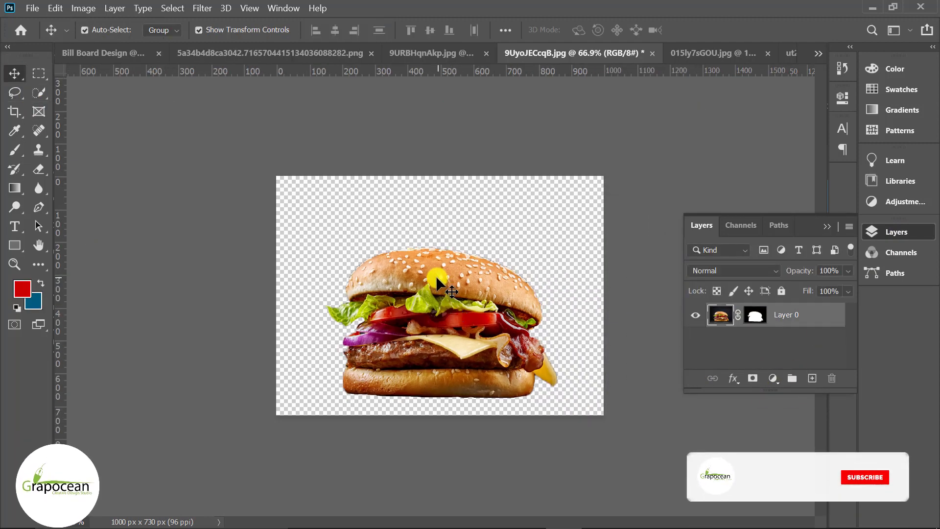
pyautogui.moveTo(440, 314)
pyautogui.mouseDown()
pyautogui.moveTo(138, 56)
pyautogui.moveTo(345, 330)
pyautogui.moveTo(436, 390)
pyautogui.mouseUp()
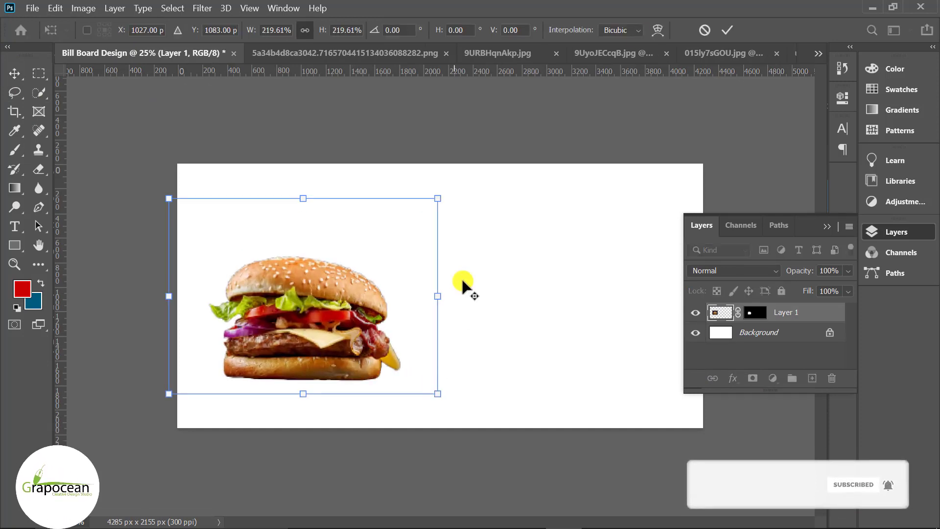
pyautogui.click(727, 30)
pyautogui.moveTo(327, 291); pyautogui.dragTo(327, 277)
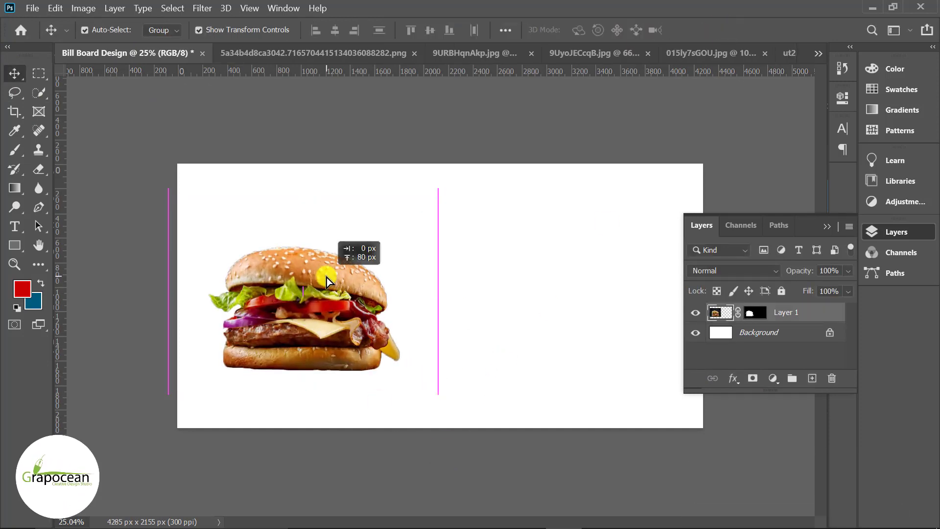
pyautogui.moveTo(444, 387); pyautogui.dragTo(427, 375)
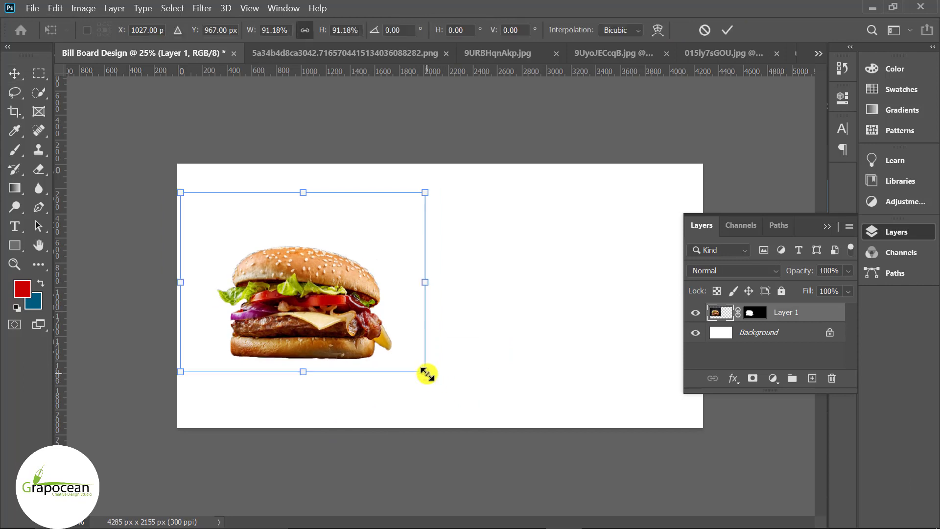
pyautogui.press('Return')
# Step: Draw a full-canvas rectangle and move it beneath the burger layer
pyautogui.rightClick(36, 243)
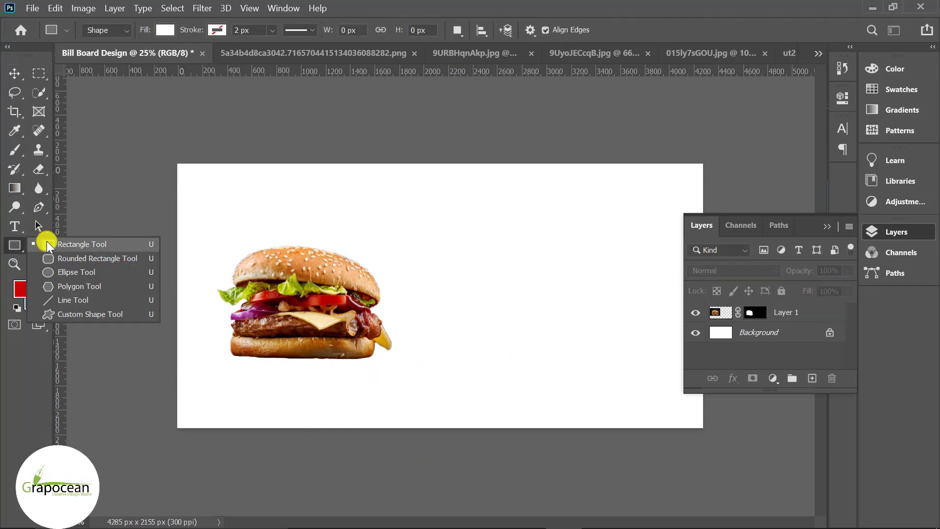
pyautogui.click(74, 244)
pyautogui.moveTo(157, 153); pyautogui.dragTo(715, 435)
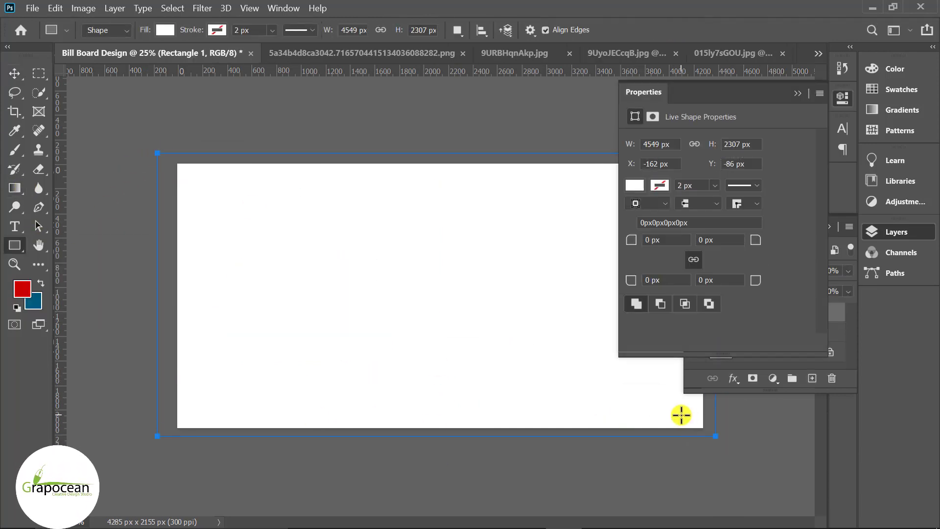
pyautogui.click(798, 93)
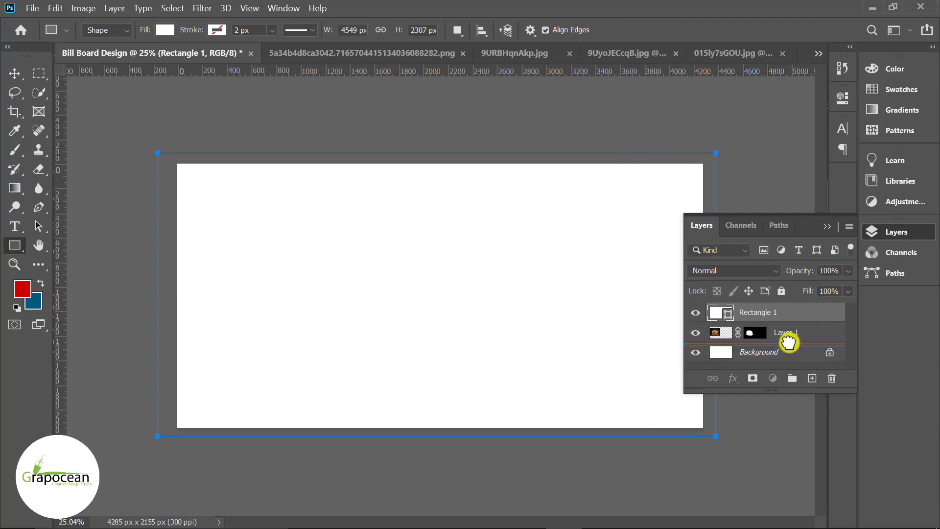
pyautogui.moveTo(786, 322); pyautogui.dragTo(786, 342)
# Step: Fill the rectangle with dark purple #3c0836, then collapse the Layers panel and deselect
pyautogui.doubleClick(715, 332)
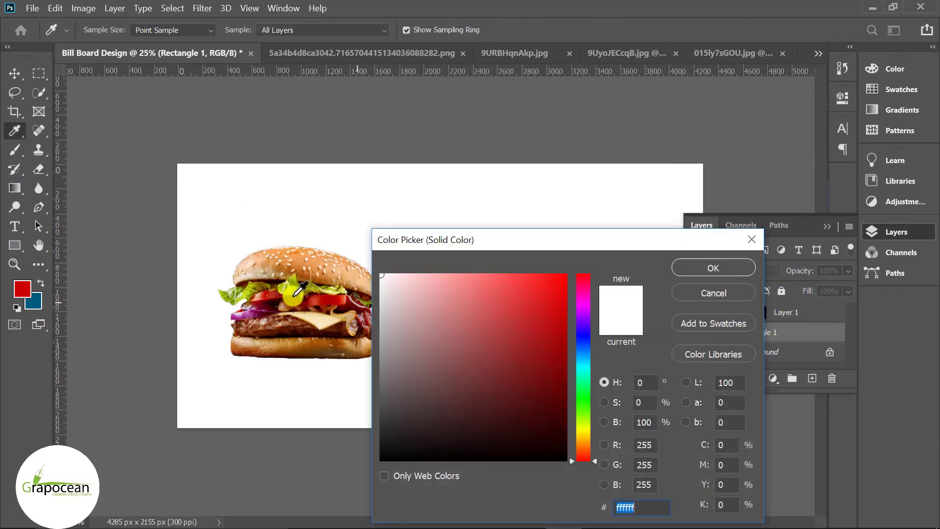
pyautogui.click(242, 313)
pyautogui.moveTo(515, 319); pyautogui.dragTo(533, 390)
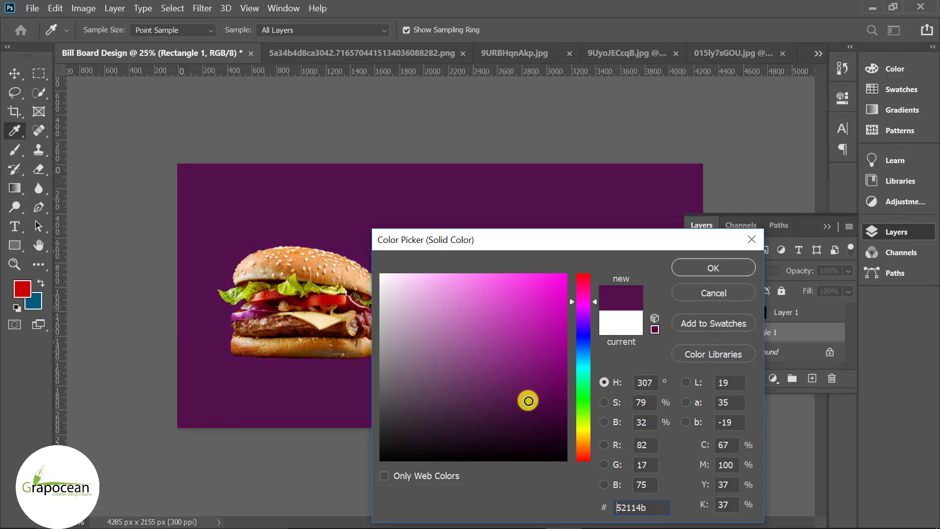
pyautogui.moveTo(526, 399)
pyautogui.mouseDown()
pyautogui.moveTo(544, 415)
pyautogui.moveTo(539, 408)
pyautogui.mouseUp()
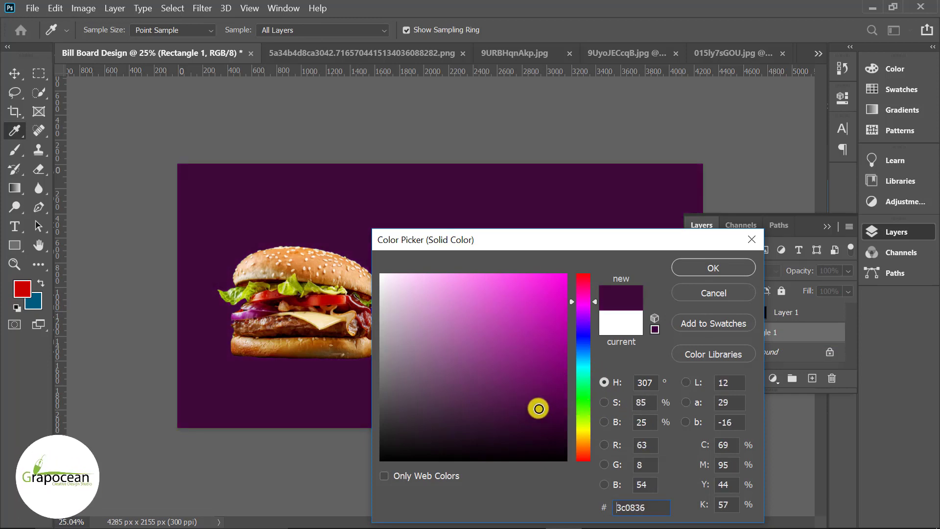
pyautogui.click(716, 268)
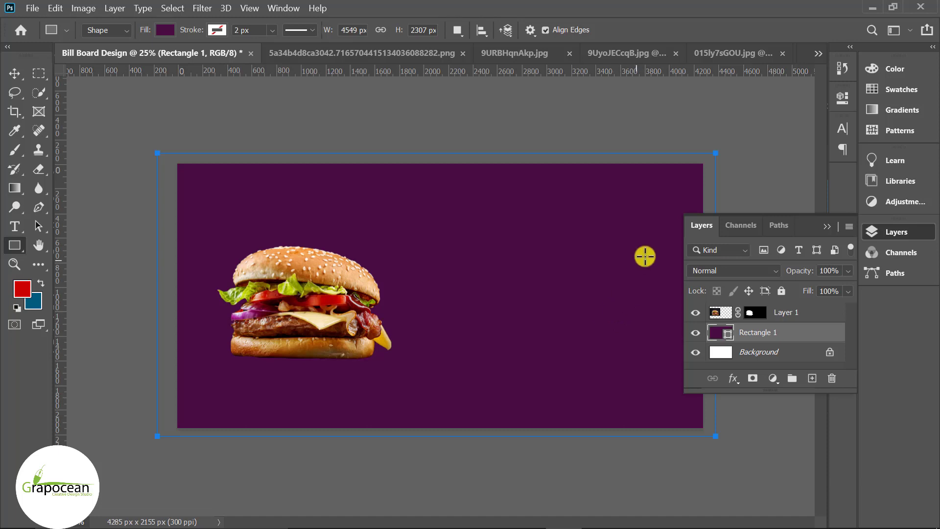
pyautogui.click(832, 225)
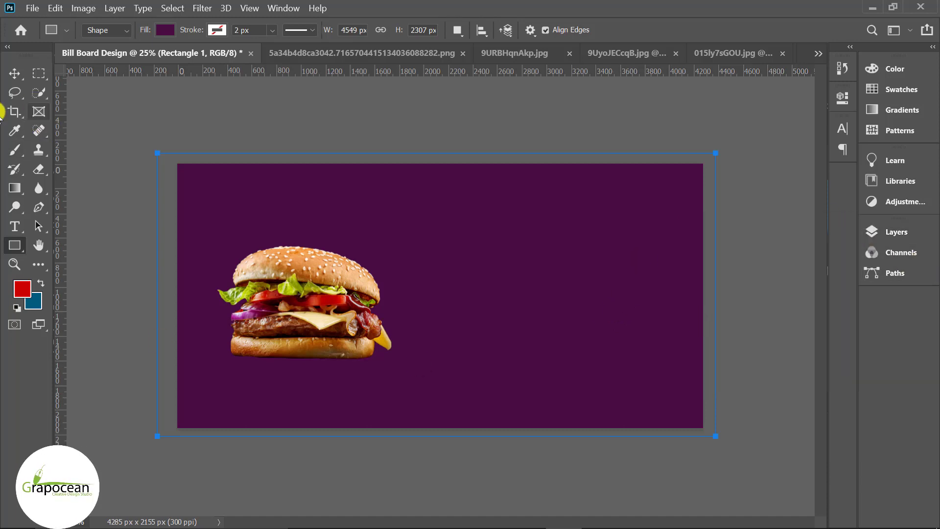
pyautogui.click(13, 72)
pyautogui.click(459, 307)
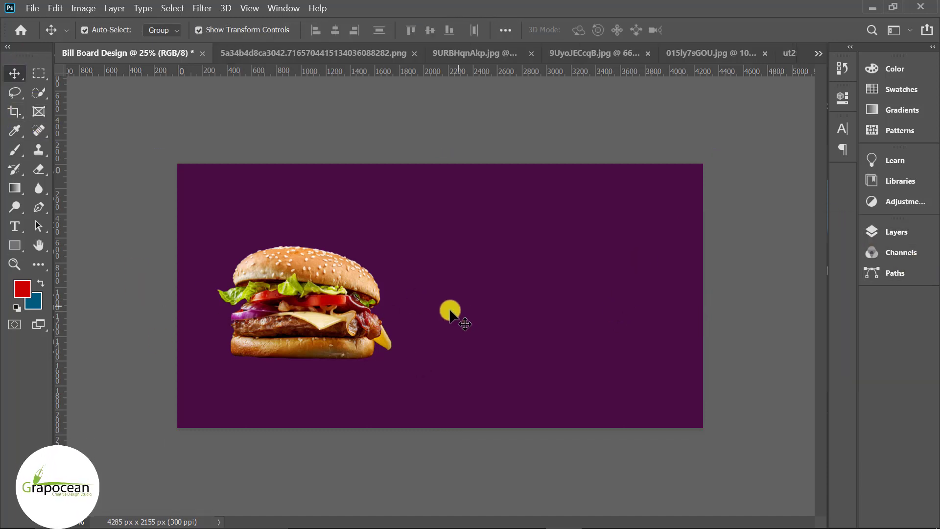
# Step: Bring the cola glass into the billboard and stack the burger layer above it
pyautogui.click(359, 53)
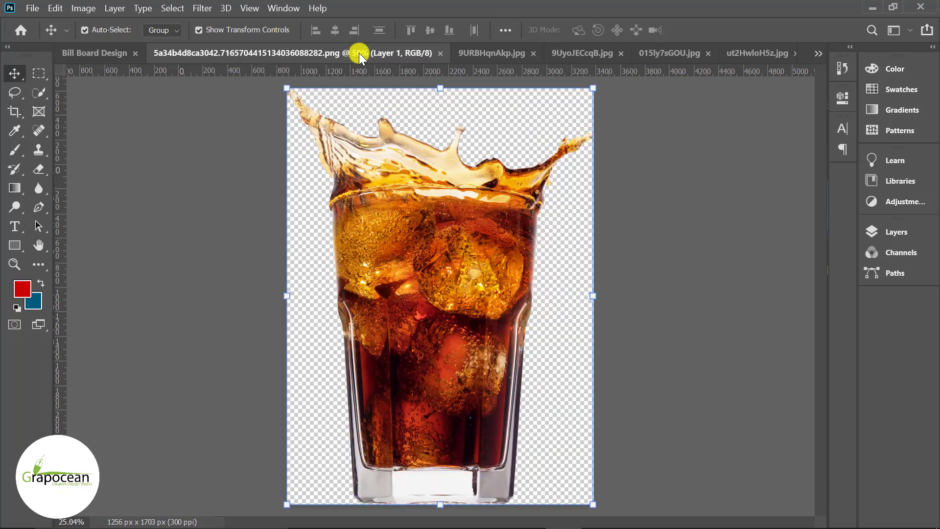
pyautogui.click(494, 51)
pyautogui.click(276, 56)
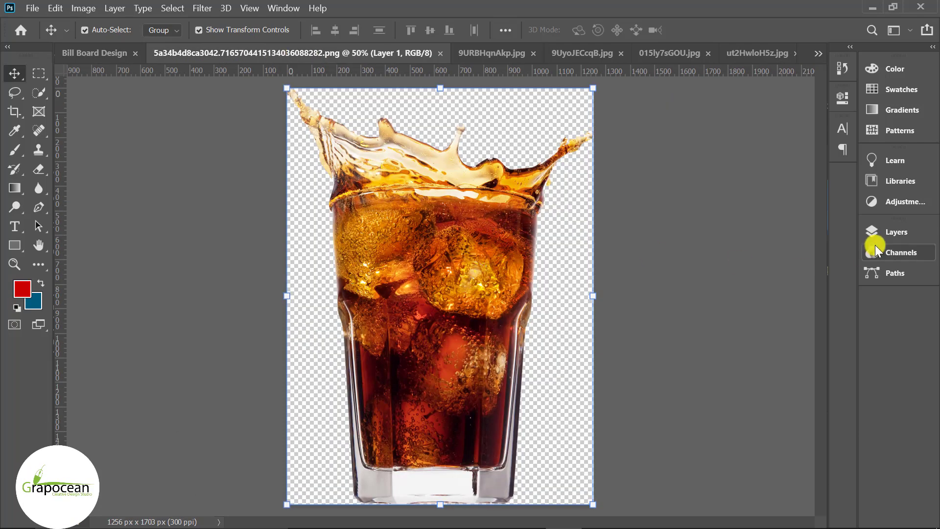
pyautogui.click(872, 232)
pyautogui.moveTo(457, 230)
pyautogui.mouseDown()
pyautogui.moveTo(110, 57)
pyautogui.moveTo(314, 270)
pyautogui.mouseUp()
pyautogui.moveTo(792, 332); pyautogui.dragTo(783, 310)
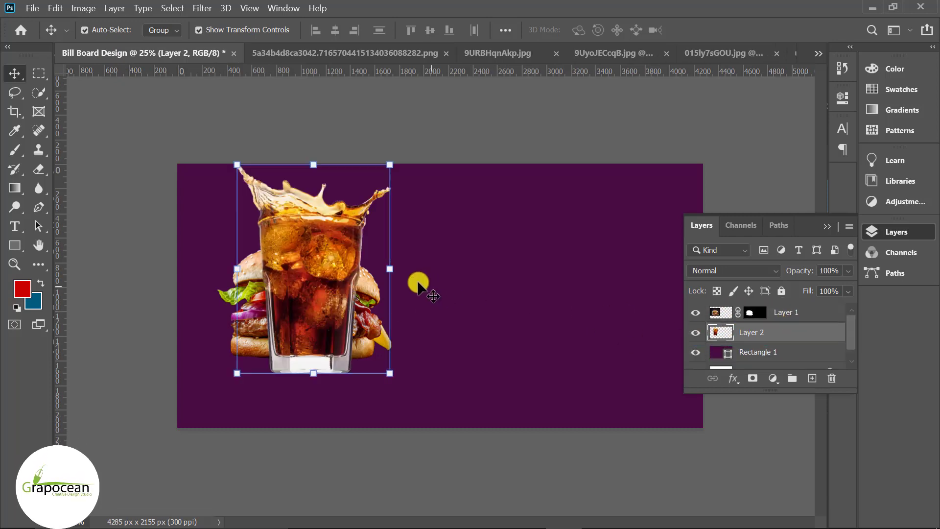
# Step: Scale the cola glass to about 73%, tilt it and place it beside the burger
pyautogui.moveTo(390, 169); pyautogui.dragTo(365, 198)
pyautogui.moveTo(321, 243); pyautogui.dragTo(394, 230)
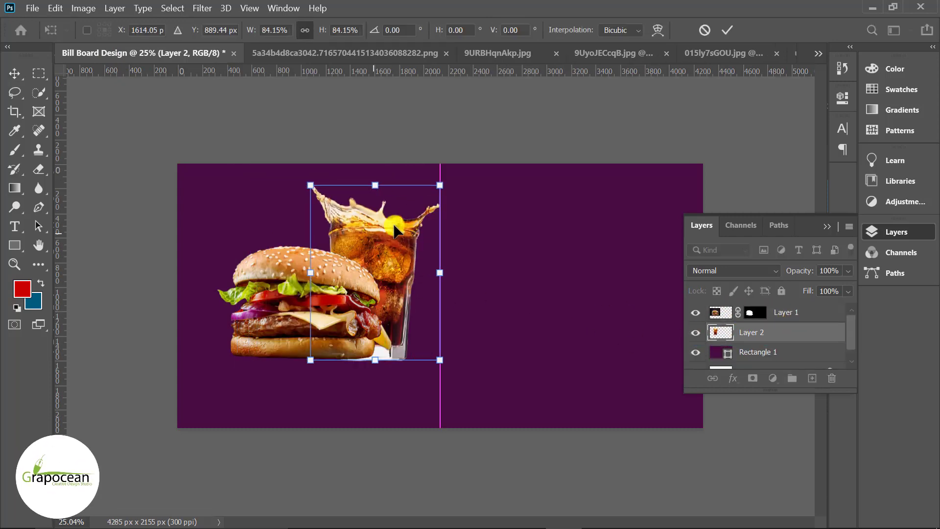
pyautogui.moveTo(453, 184); pyautogui.dragTo(478, 229)
pyautogui.moveTo(414, 252); pyautogui.dragTo(387, 276)
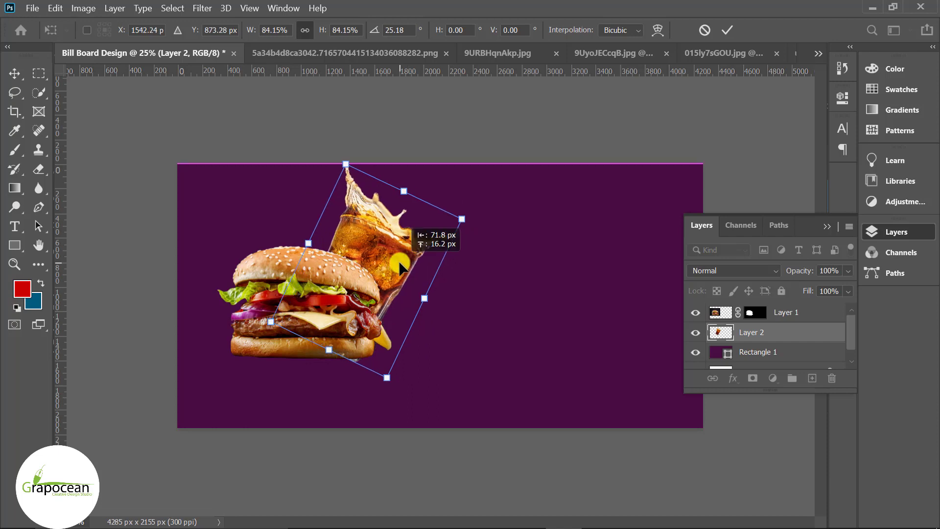
pyautogui.moveTo(455, 220); pyautogui.dragTo(441, 223)
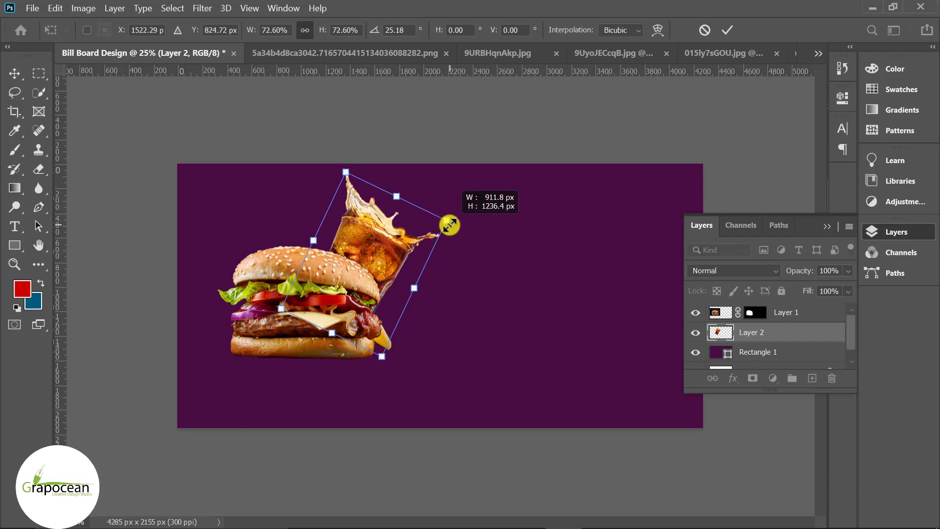
pyautogui.moveTo(375, 245); pyautogui.dragTo(395, 252)
pyautogui.click(726, 32)
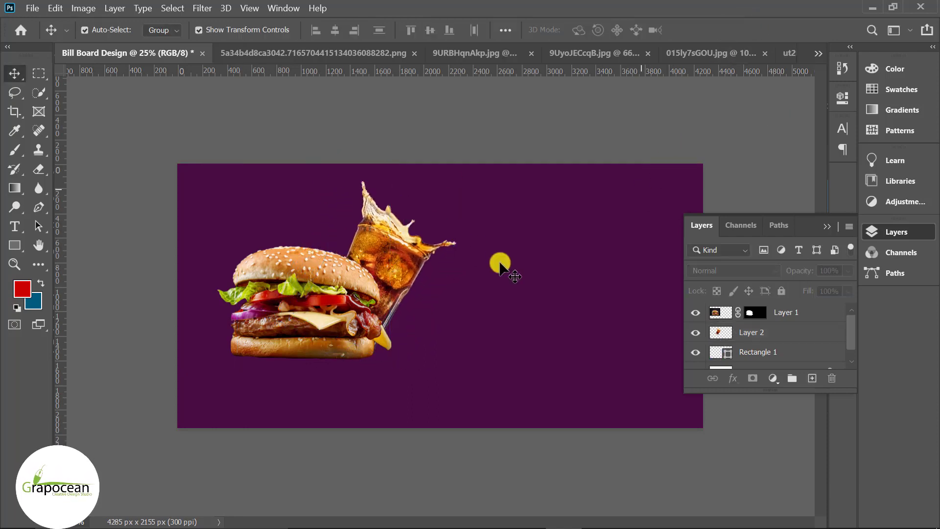
# Step: Nudge the glass down-right, then rotate it upright and enlarge it
pyautogui.scroll(-2, 426, 338)
pyautogui.scroll(2, 359, 308)
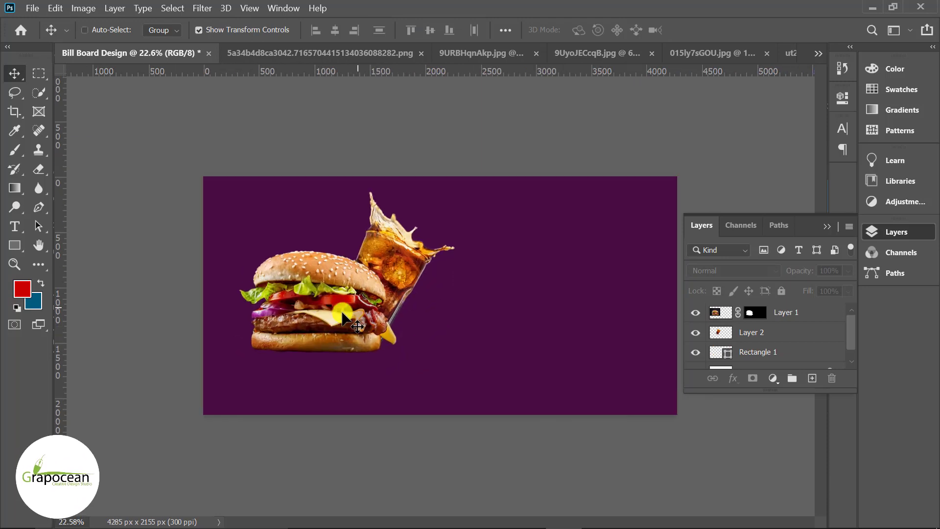
pyautogui.moveTo(390, 277); pyautogui.dragTo(398, 288)
pyautogui.hotkey('ctrl', 't')
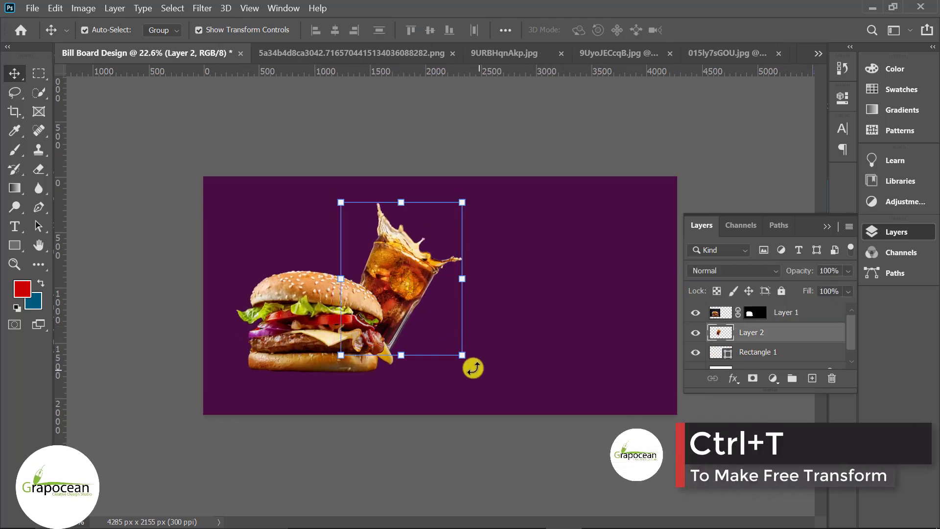
pyautogui.moveTo(472, 367)
pyautogui.mouseDown()
pyautogui.moveTo(498, 329)
pyautogui.moveTo(510, 333)
pyautogui.mouseUp()
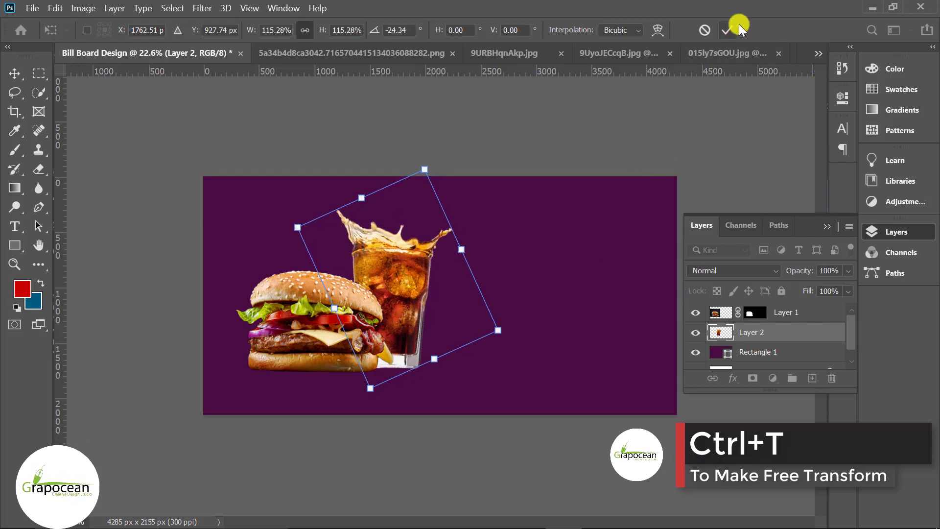
pyautogui.click(726, 30)
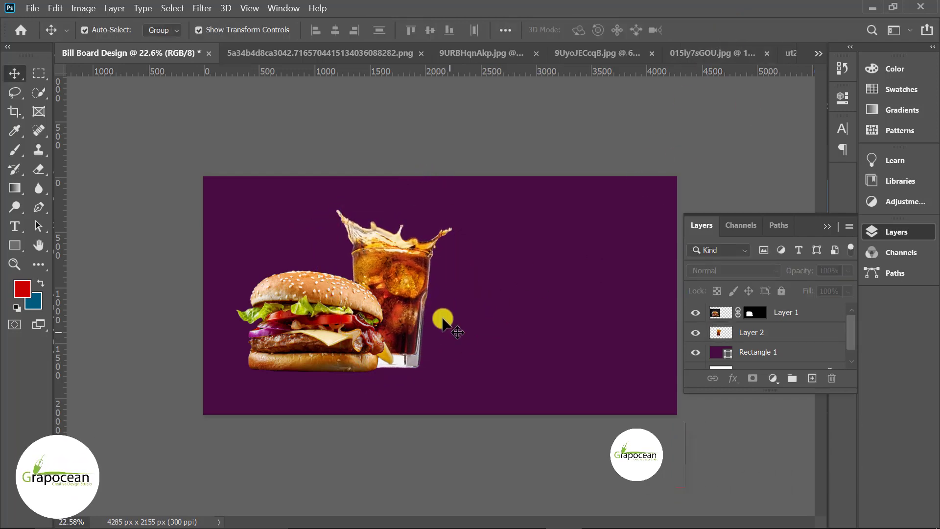
# Step: Unlock the water splash photo and drag it into the billboard, scaled up at the left edge
pyautogui.click(329, 52)
pyautogui.click(492, 53)
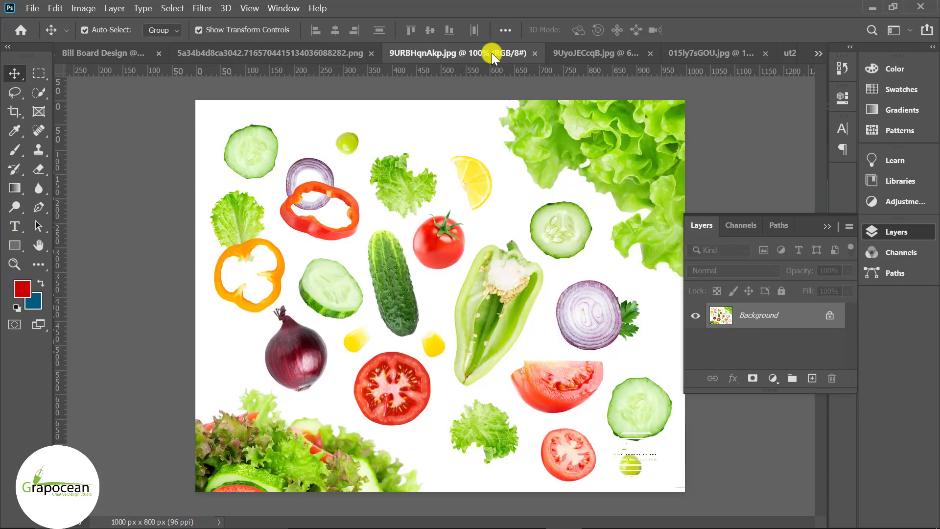
pyautogui.click(611, 51)
pyautogui.click(707, 52)
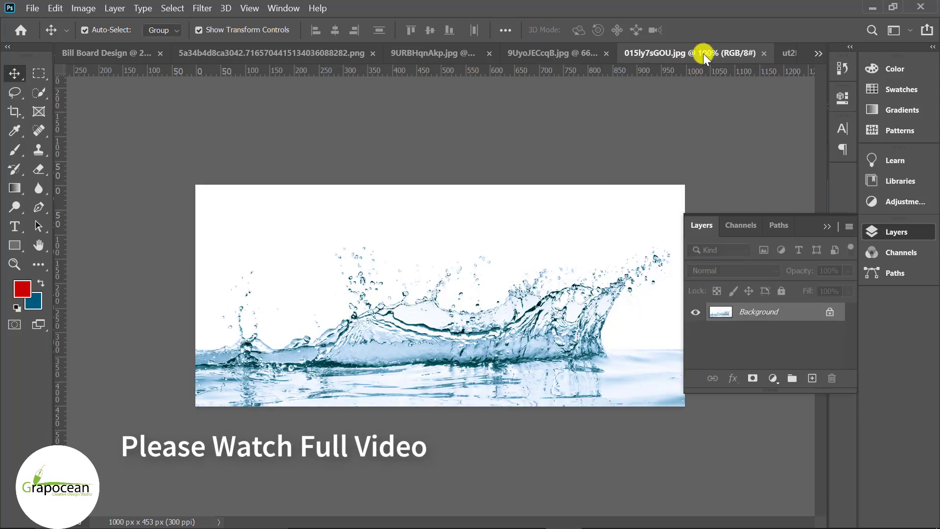
pyautogui.click(830, 311)
pyautogui.moveTo(384, 268)
pyautogui.mouseDown()
pyautogui.moveTo(93, 27)
pyautogui.moveTo(384, 377)
pyautogui.mouseUp()
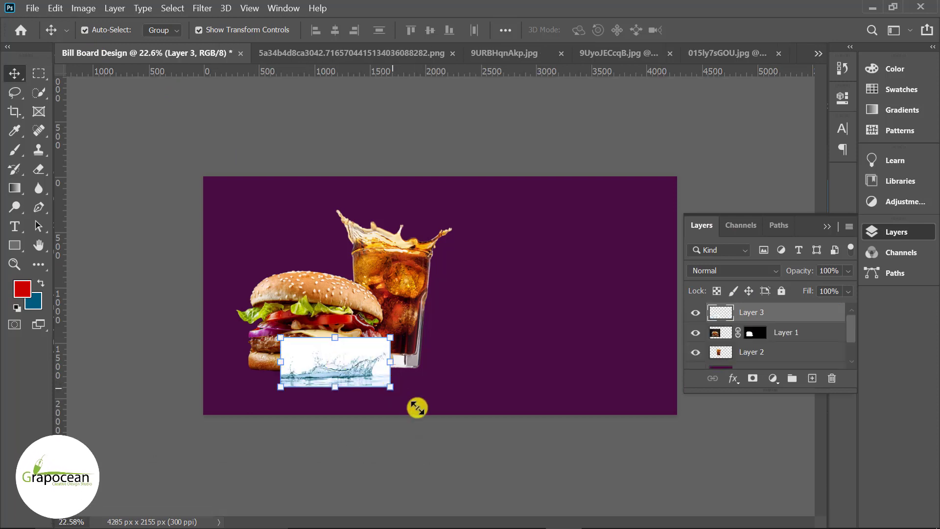
pyautogui.moveTo(416, 407); pyautogui.dragTo(449, 427)
pyautogui.moveTo(359, 399); pyautogui.dragTo(344, 405)
pyautogui.moveTo(438, 421); pyautogui.dragTo(452, 421)
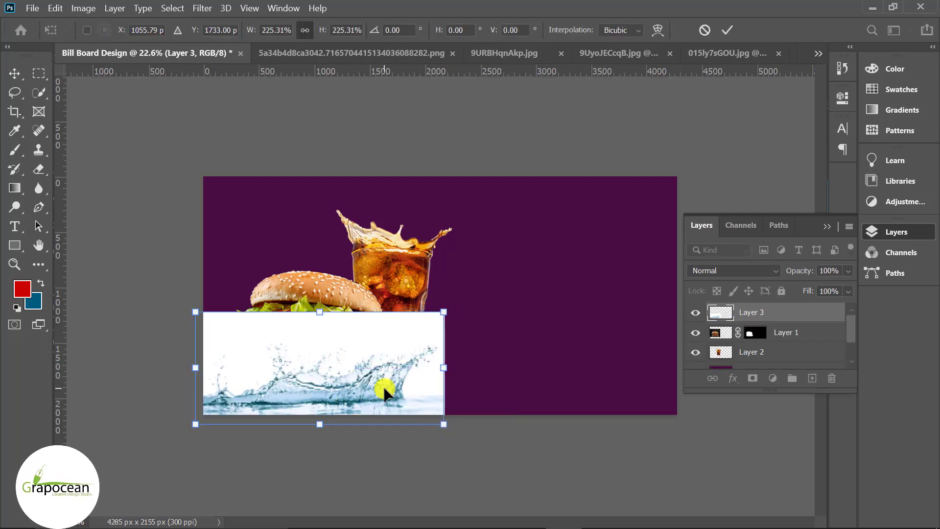
pyautogui.press('Return')
# Step: Set the splash layer's blend mode to Divide and enlarge it to about 175%
pyautogui.click(754, 272)
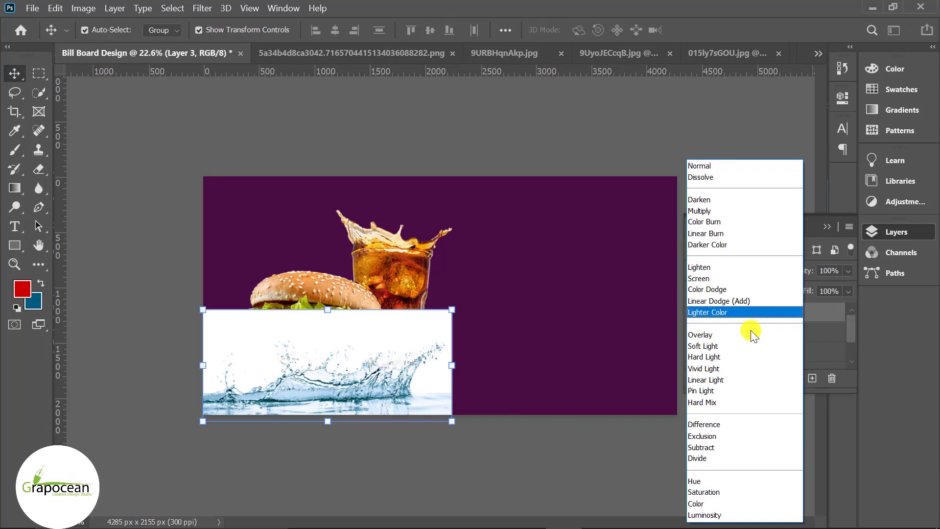
pyautogui.click(736, 457)
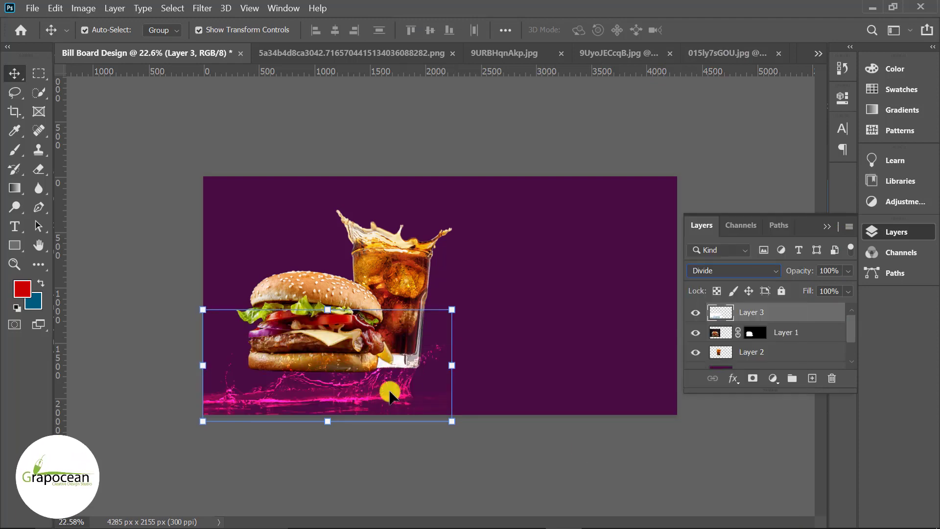
pyautogui.click(360, 365)
pyautogui.moveTo(451, 399); pyautogui.dragTo(505, 436)
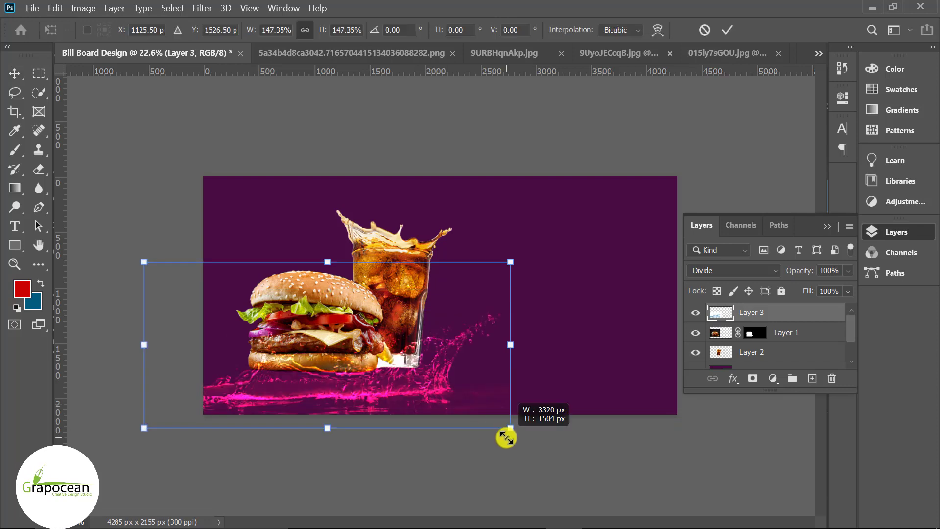
pyautogui.moveTo(405, 388); pyautogui.dragTo(397, 378)
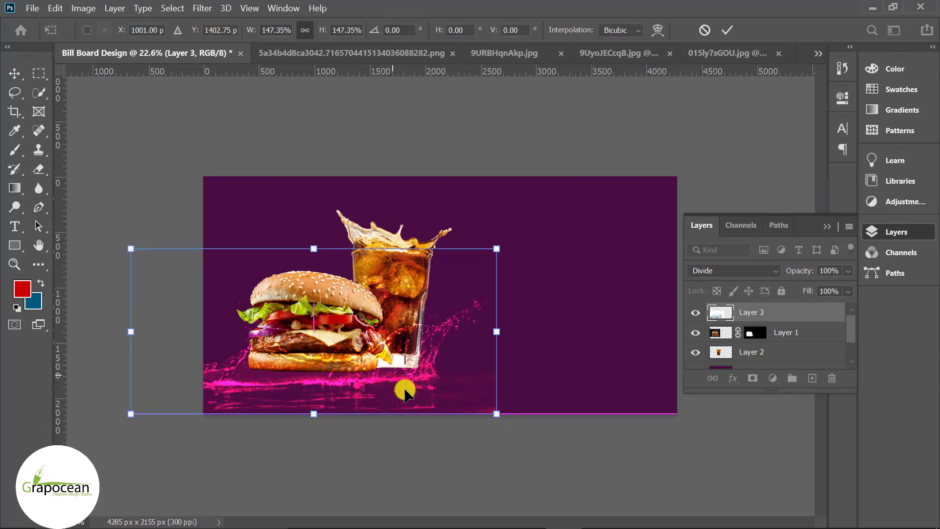
pyautogui.moveTo(496, 414); pyautogui.dragTo(531, 429)
# Step: Commit the splash's position, add a layer mask, and brush out its bottom edge
pyautogui.moveTo(459, 404); pyautogui.dragTo(443, 404)
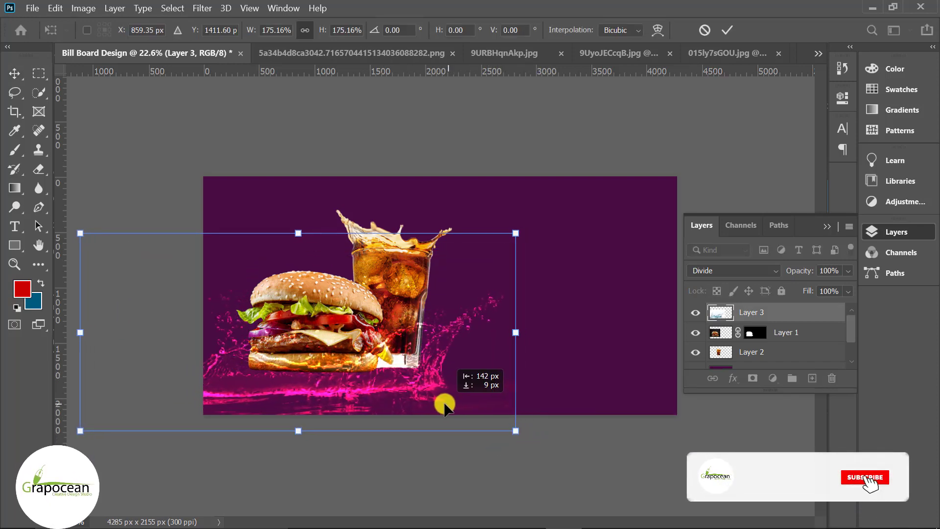
pyautogui.click(727, 30)
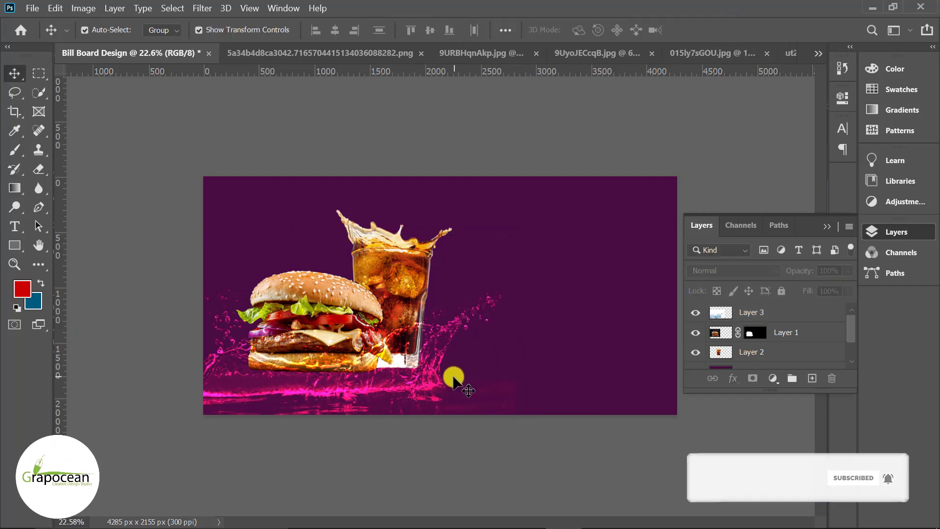
pyautogui.click(749, 312)
pyautogui.click(752, 378)
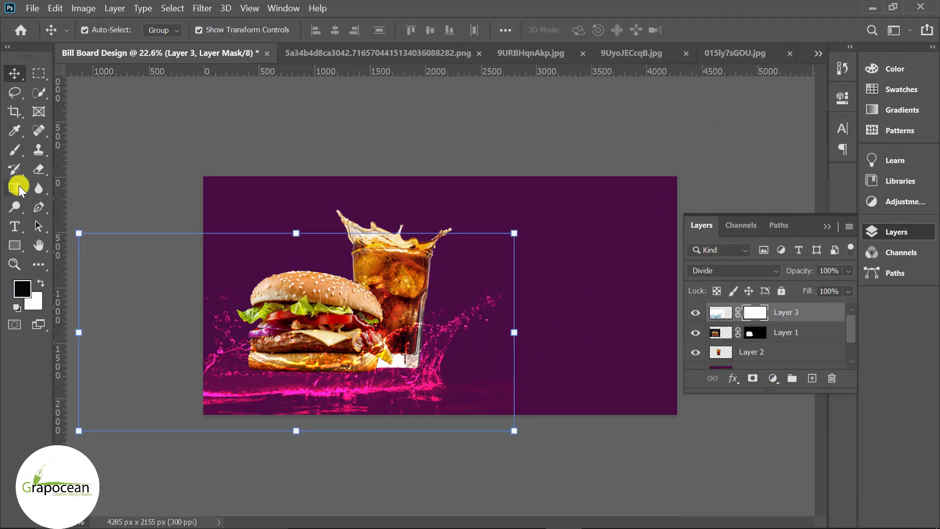
pyautogui.click(14, 149)
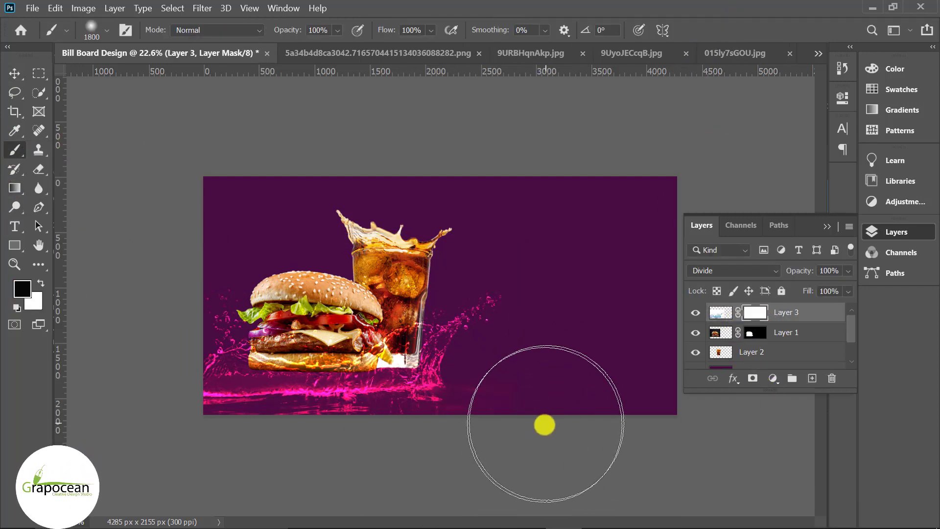
pyautogui.moveTo(544, 425); pyautogui.dragTo(206, 501)
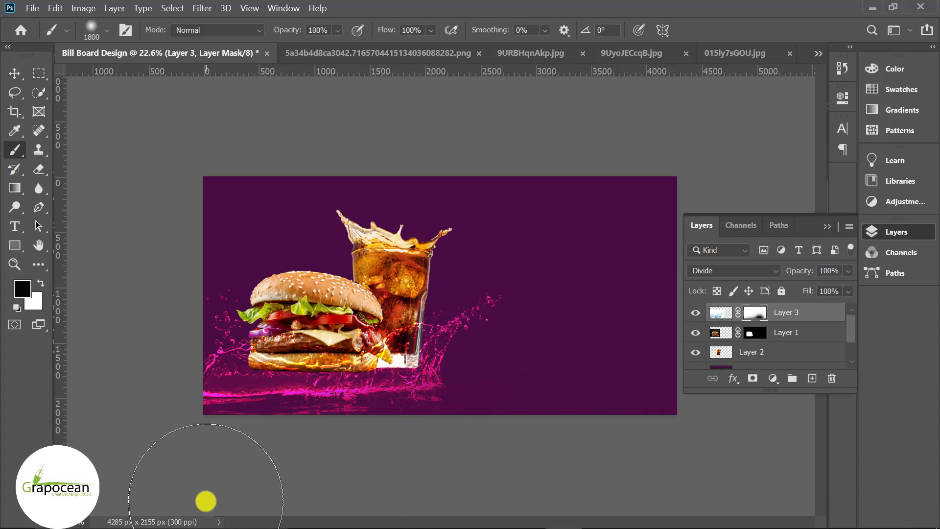
# Step: Duplicate the splash as Layer 3 copy to strengthen the glow and target its mask
pyautogui.scroll(-2, 399, 484)
pyautogui.scroll(1, 398, 484)
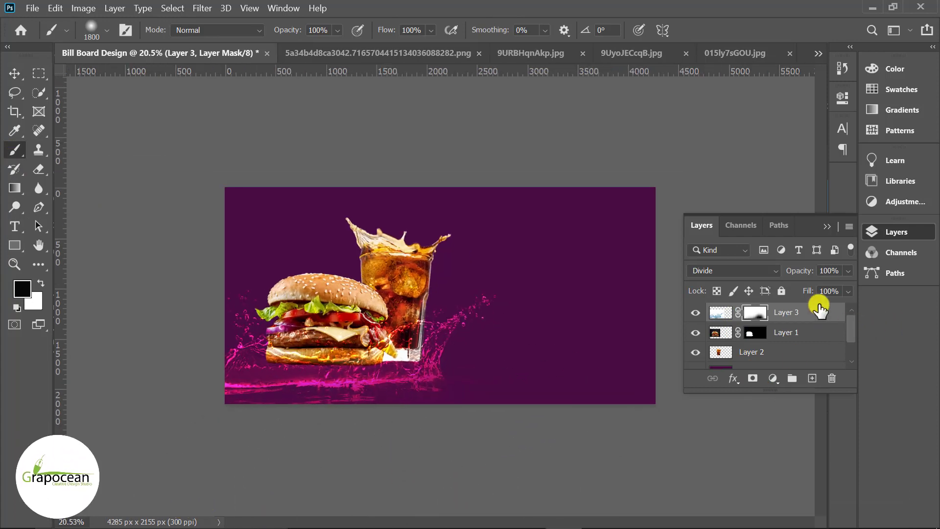
pyautogui.click(816, 311)
pyautogui.hotkey('ctrl', 'j')
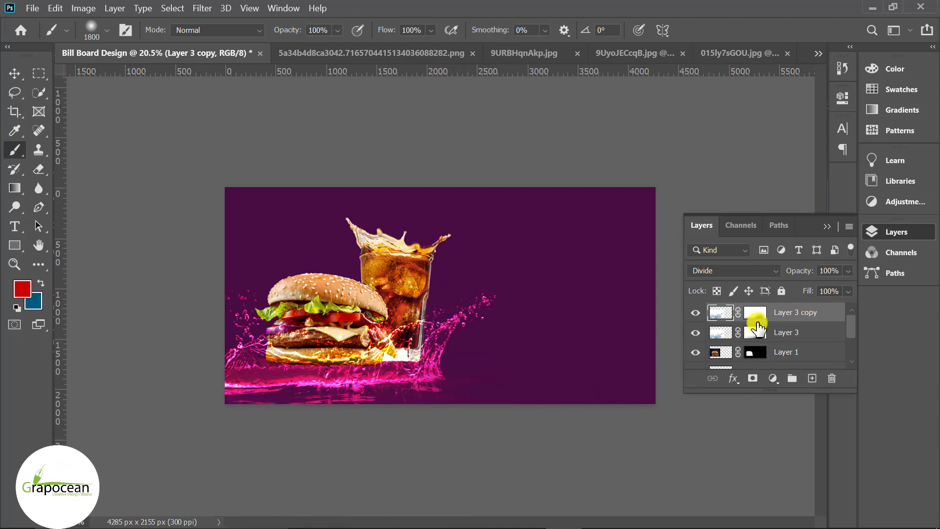
pyautogui.click(757, 316)
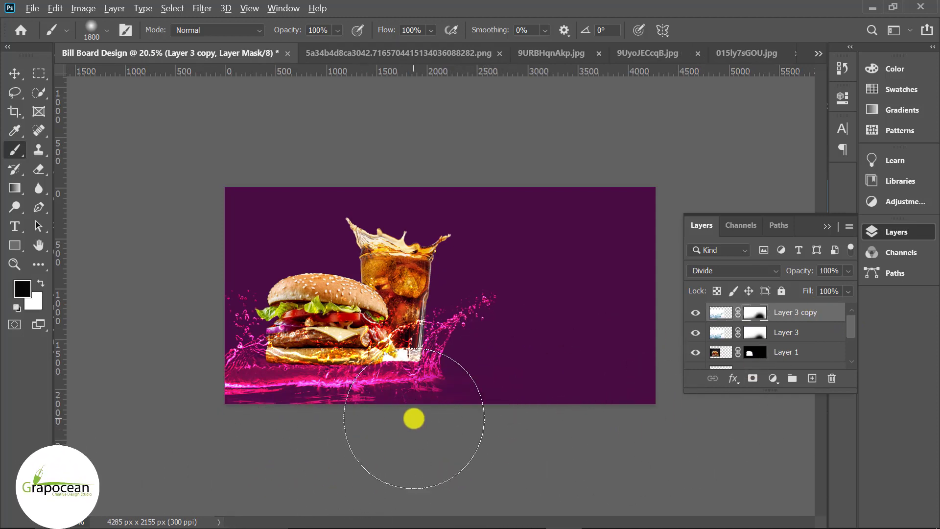
pyautogui.scroll(-3, 414, 419)
pyautogui.press('v')
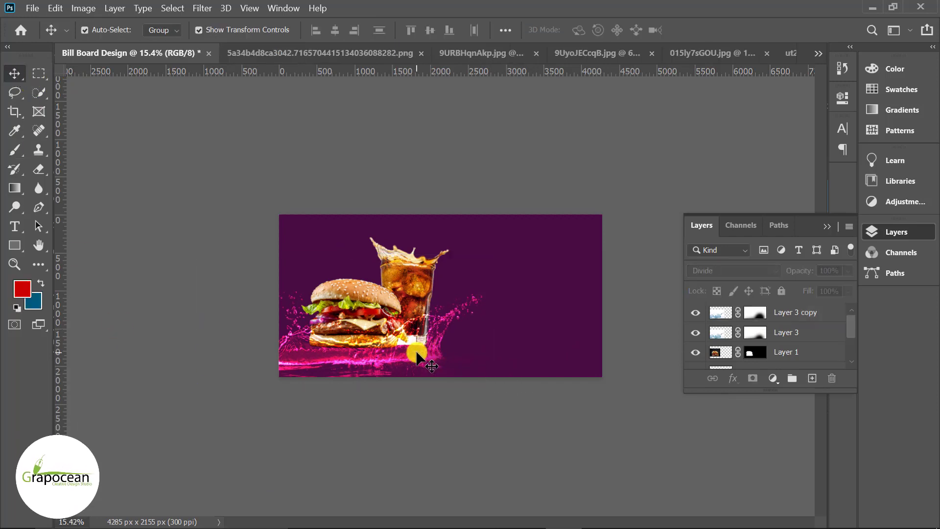
pyautogui.moveTo(426, 352); pyautogui.dragTo(422, 360)
pyautogui.keyDown('ctrl'); pyautogui.click(421, 436); pyautogui.keyUp('ctrl')
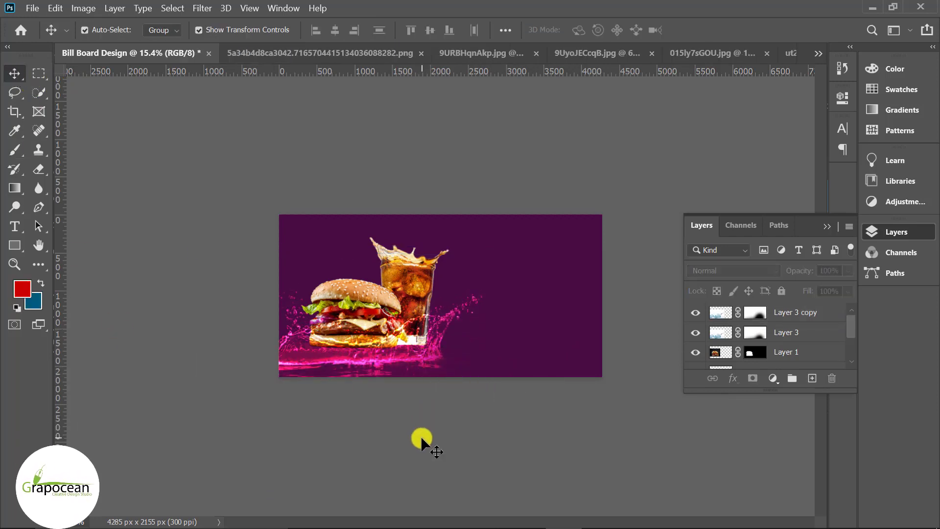
pyautogui.click(794, 317)
pyautogui.keyDown('ctrl'); pyautogui.click(573, 395); pyautogui.keyUp('ctrl')
pyautogui.scroll(2, 569, 324)
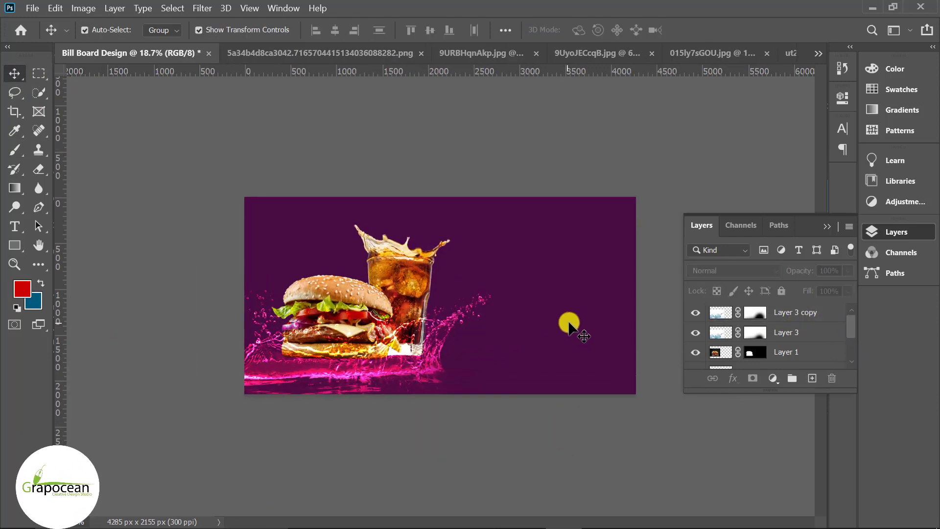
pyautogui.click(586, 327)
pyautogui.doubleClick(713, 359)
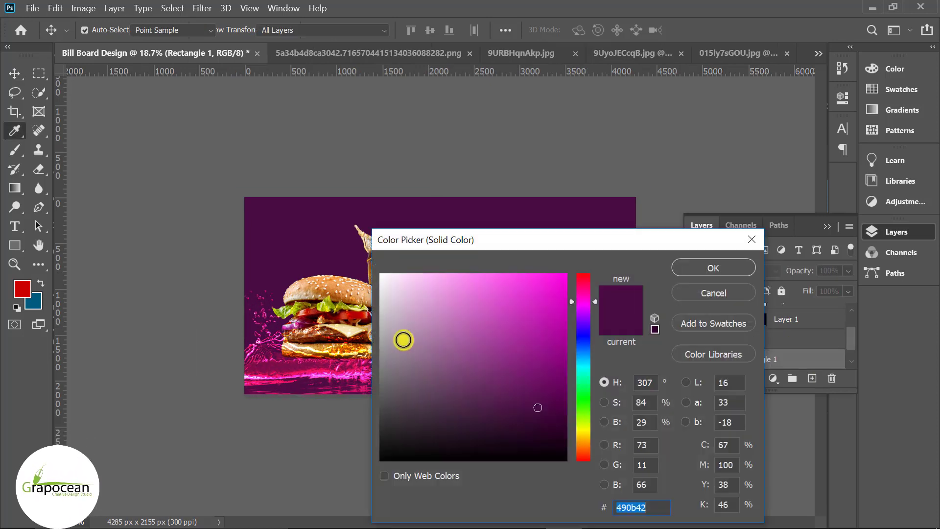
pyautogui.click(357, 331)
pyautogui.write('490101')
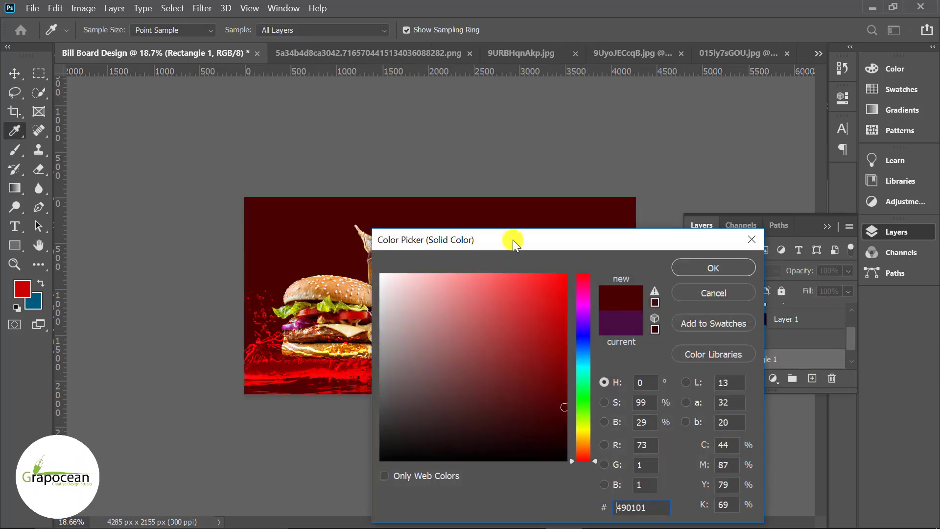
pyautogui.moveTo(513, 240); pyautogui.dragTo(769, 172)
pyautogui.moveTo(308, 316); pyautogui.dragTo(302, 327)
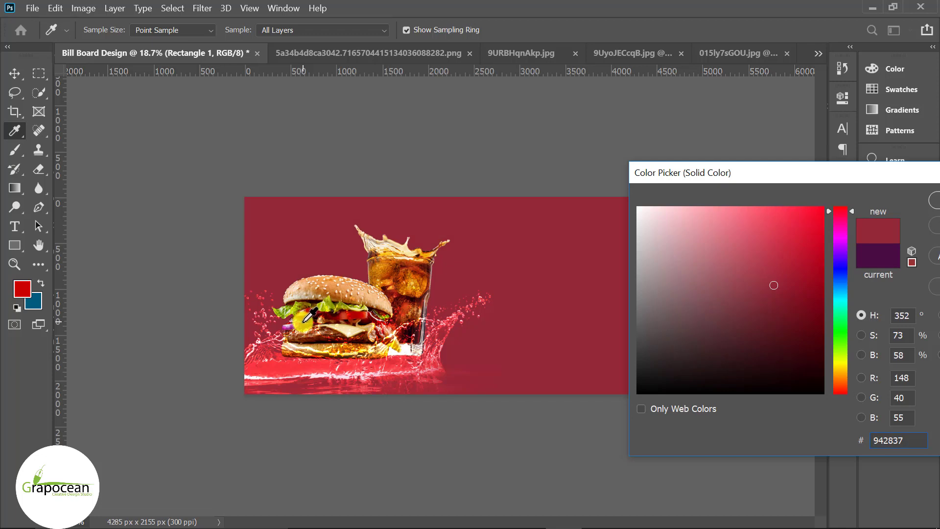
pyautogui.click(933, 222)
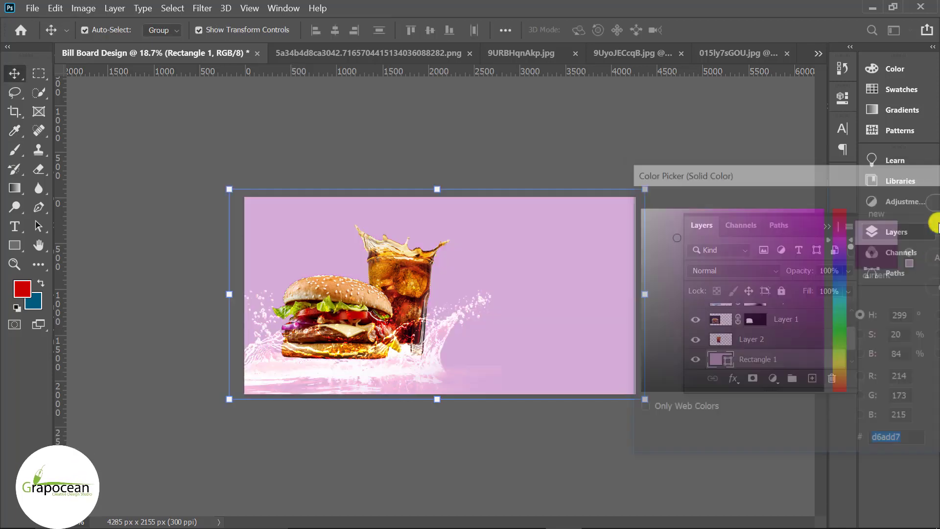
pyautogui.click(147, 290)
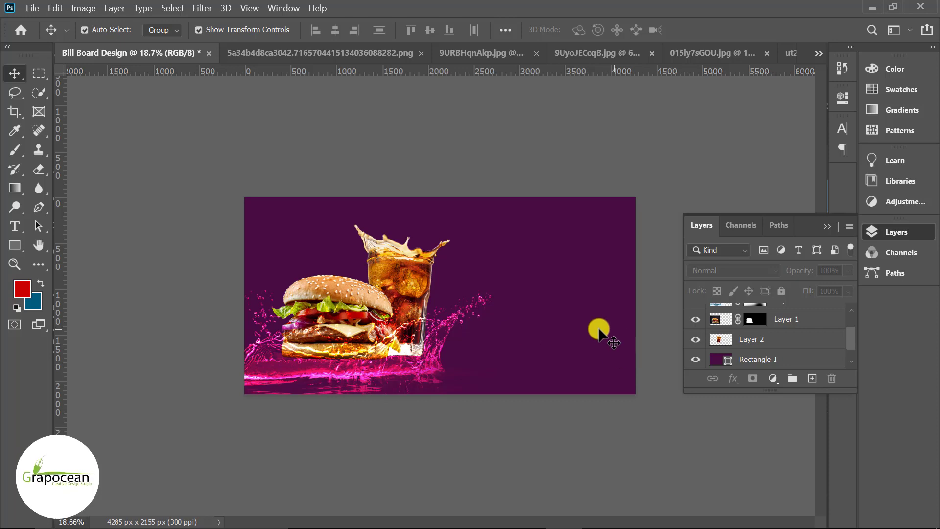
# Step: Move Layer 3 and Layer 3 copy together up and right behind the burger and cola
pyautogui.moveTo(450, 416); pyautogui.dragTo(282, 280)
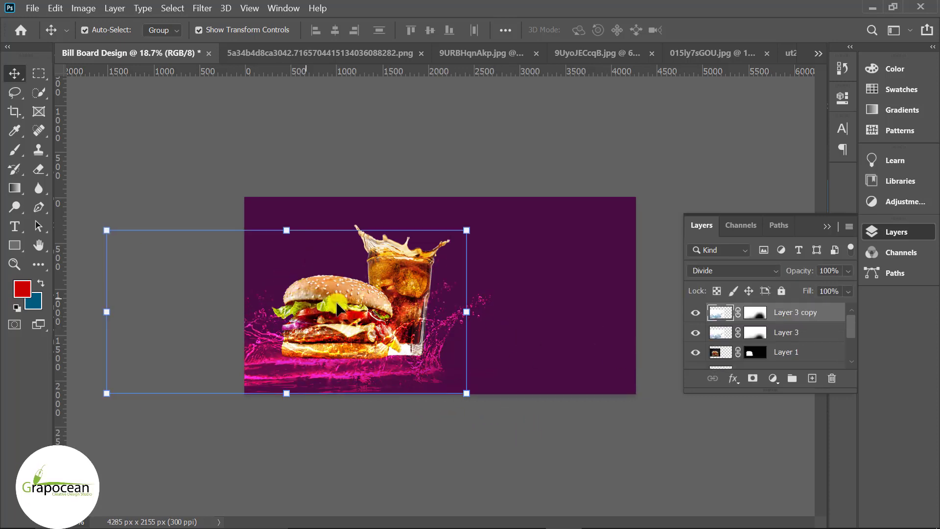
pyautogui.keyDown('shift'); pyautogui.click(801, 335); pyautogui.keyUp('shift')
pyautogui.moveTo(381, 324); pyautogui.dragTo(395, 347)
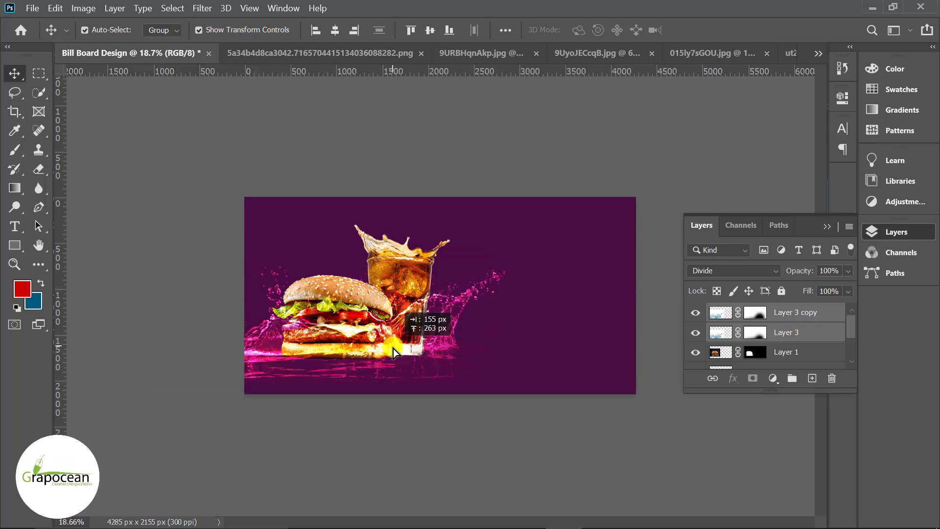
pyautogui.moveTo(394, 347); pyautogui.dragTo(393, 349)
pyautogui.click(772, 315)
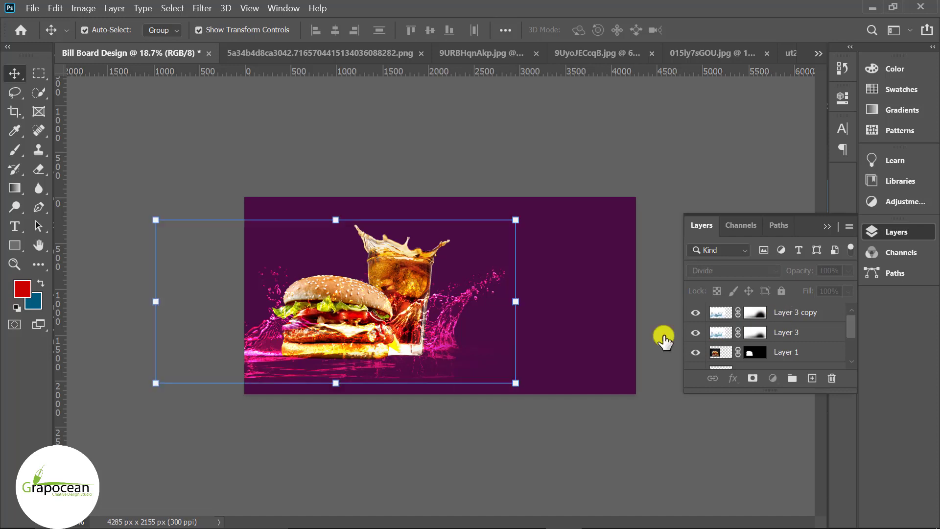
pyautogui.rightClick(15, 150)
pyautogui.click(67, 149)
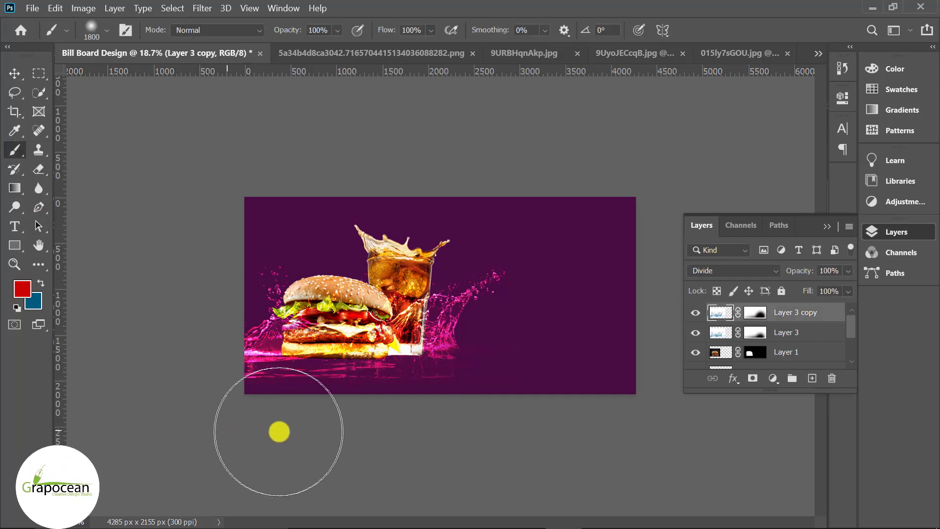
# Step: Paint black at 500 px brush size on both splash masks to fade the spill below the food
pyautogui.click(755, 312)
pyautogui.press('d')
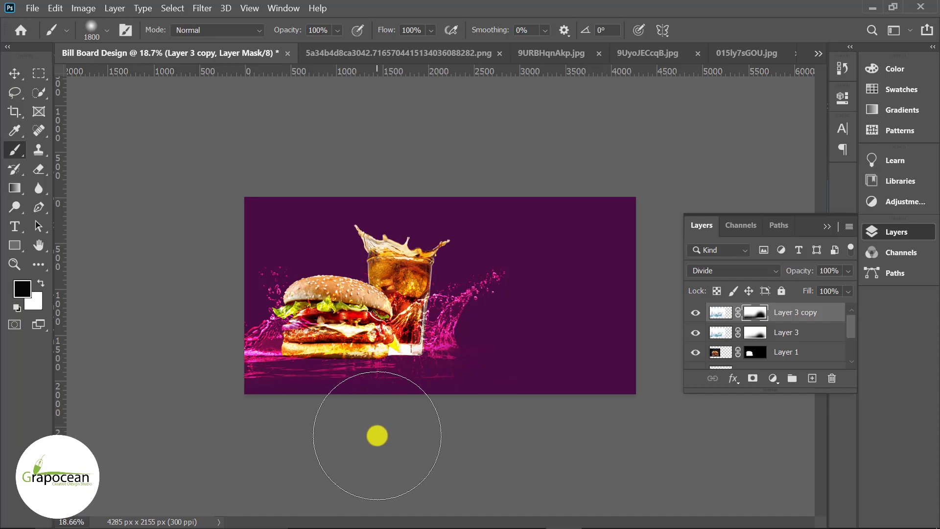
pyautogui.press('[')
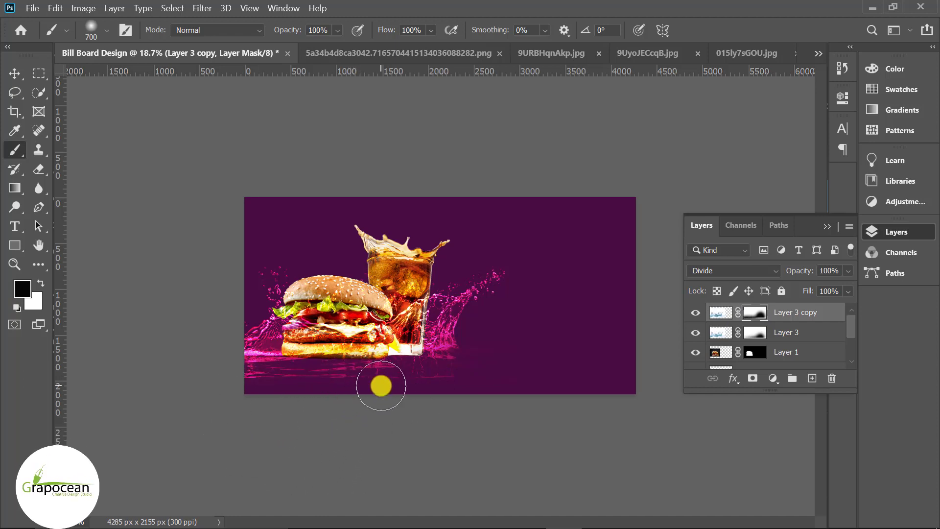
pyautogui.press('[')
pyautogui.press('[')
pyautogui.click(756, 332)
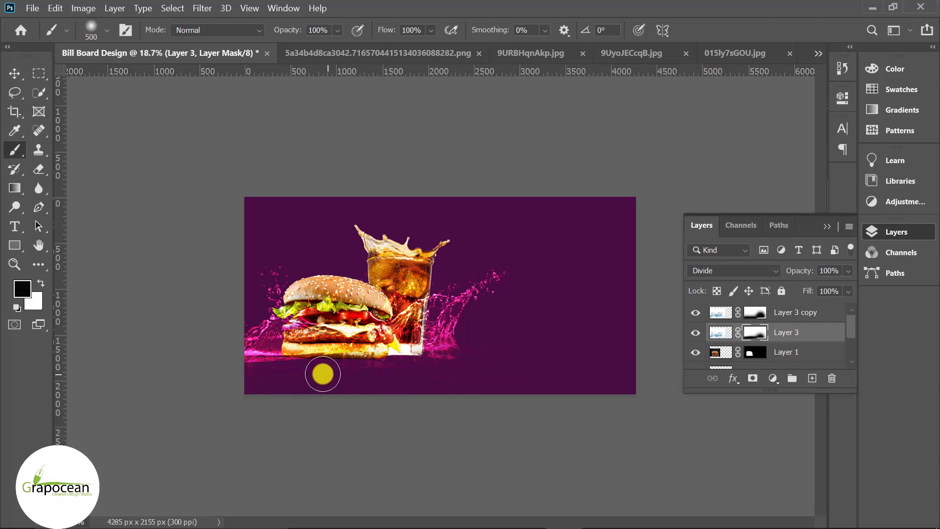
pyautogui.moveTo(808, 321); pyautogui.dragTo(807, 315)
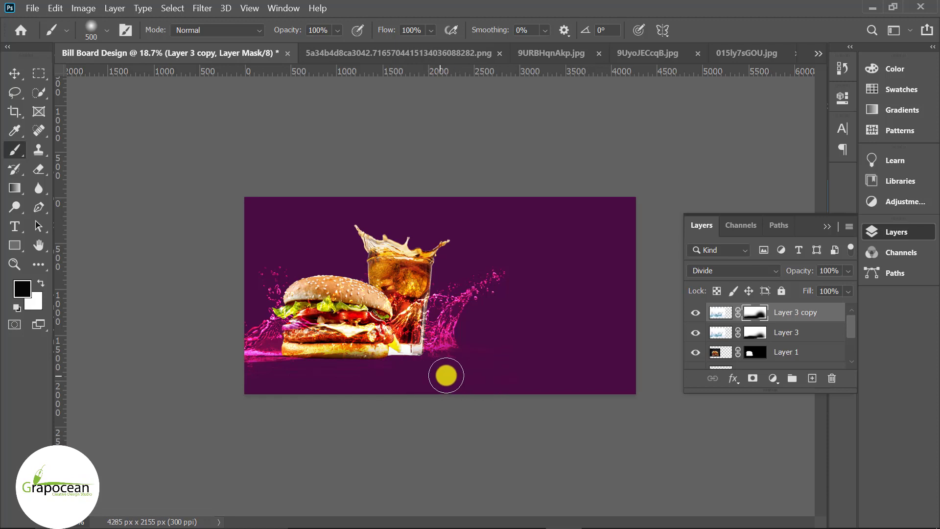
pyautogui.hotkey('alt', '[')
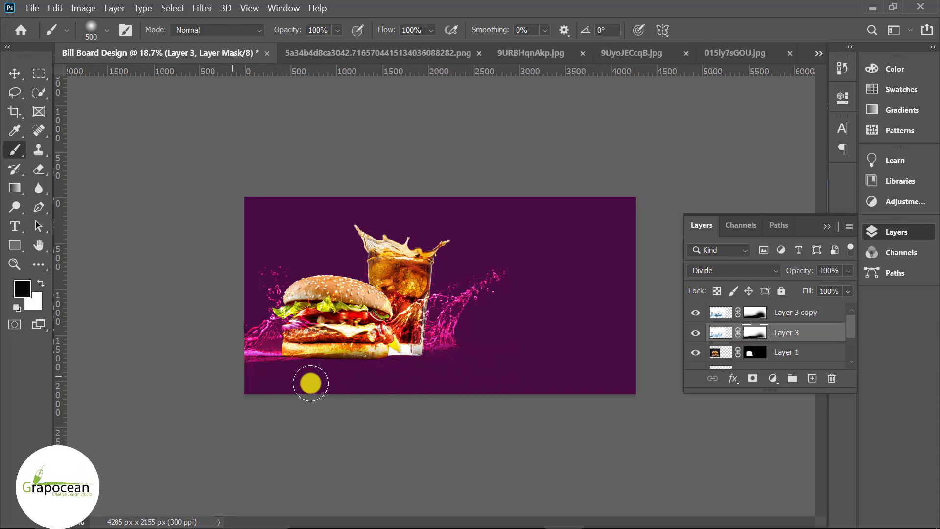
pyautogui.click(757, 313)
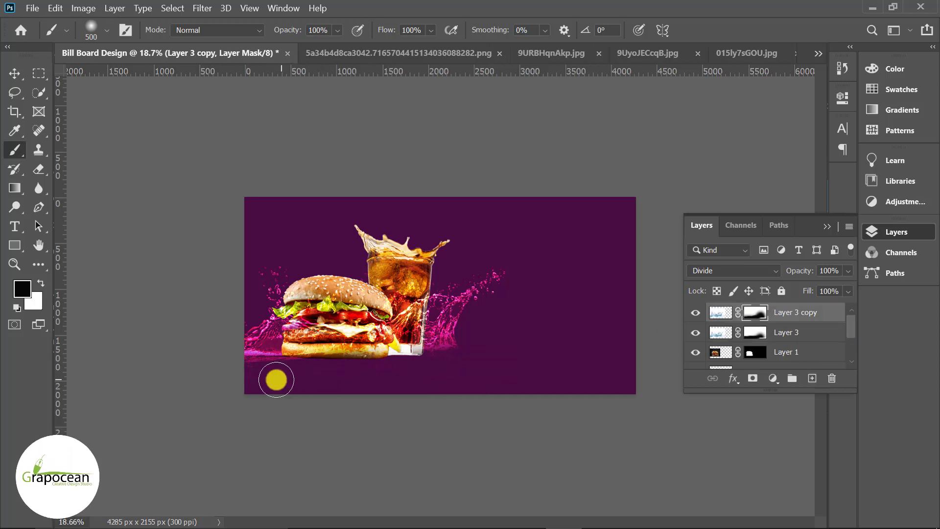
pyautogui.click(754, 333)
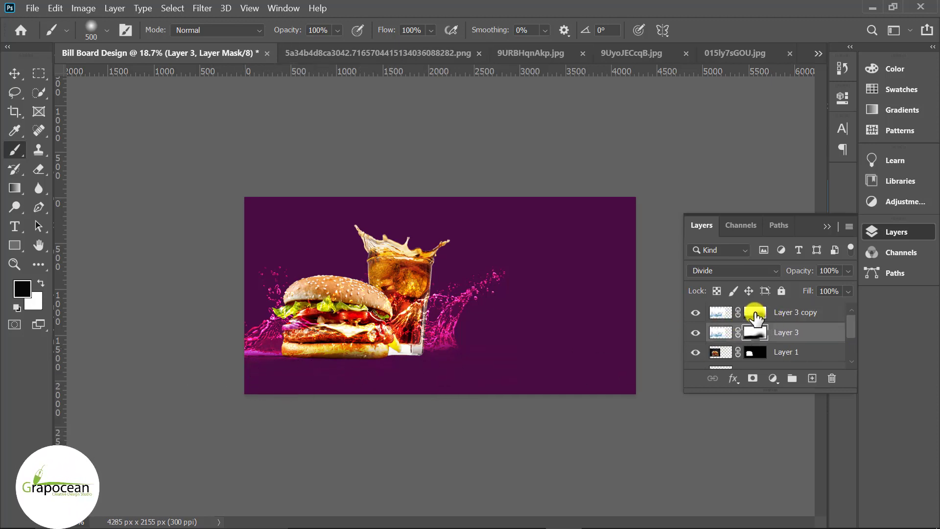
pyautogui.click(755, 313)
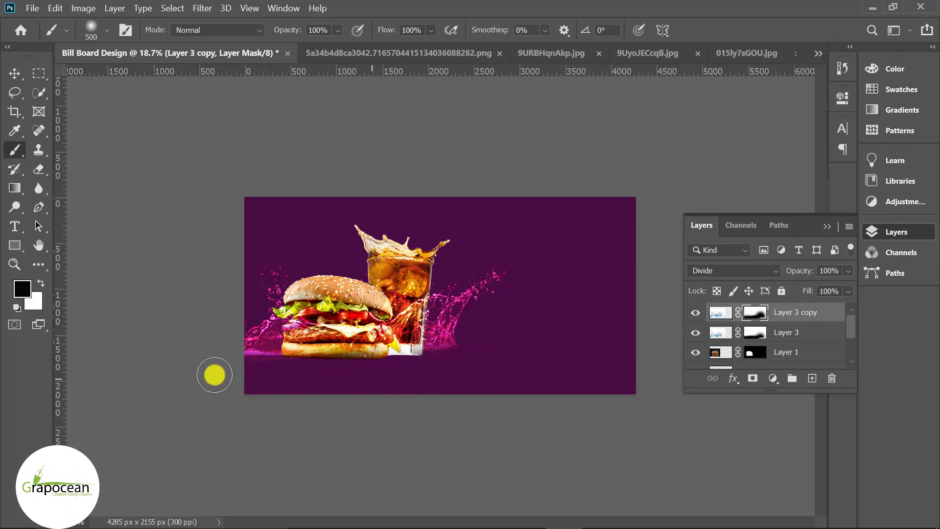
pyautogui.click(14, 73)
pyautogui.click(721, 312)
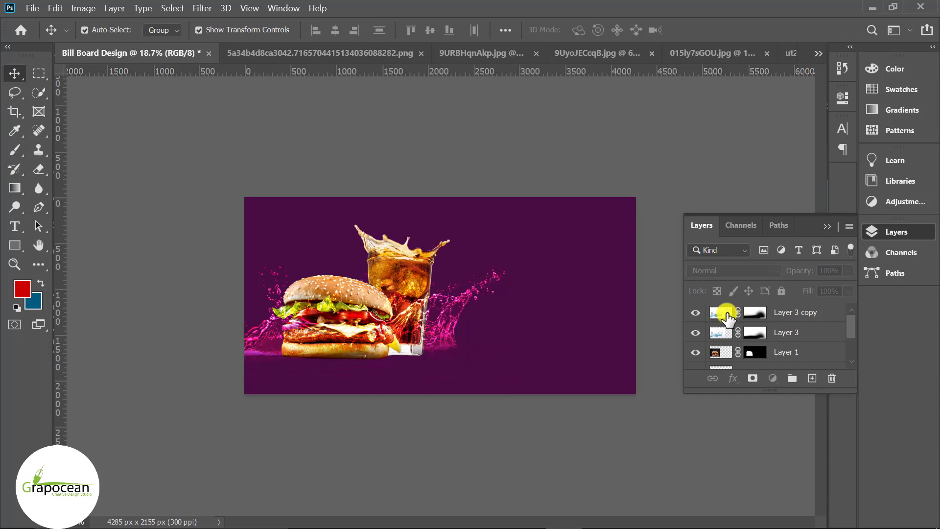
# Step: Skew the bottom edge of both splash layers slightly and nudge them right
pyautogui.keyDown('shift'); pyautogui.click(776, 331); pyautogui.keyUp('shift')
pyautogui.hotkey('ctrl', 't')
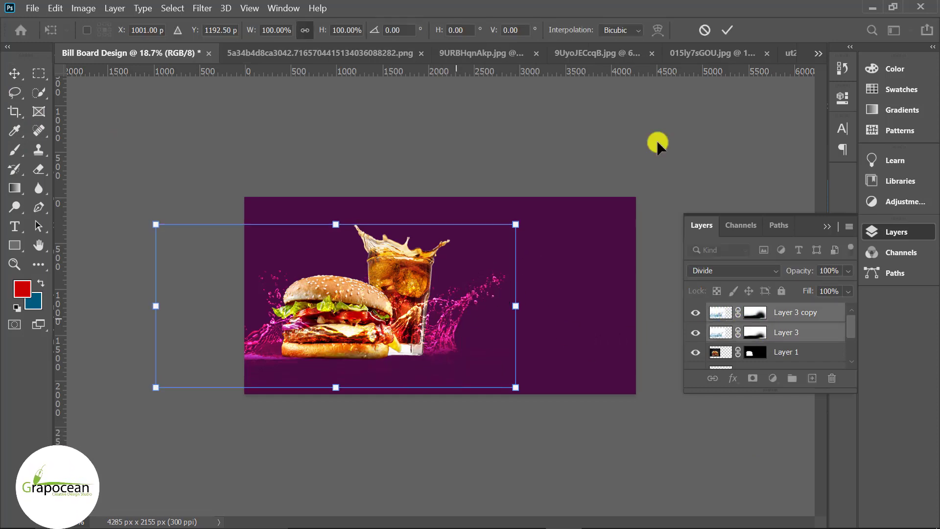
pyautogui.moveTo(518, 385); pyautogui.dragTo(520, 395)
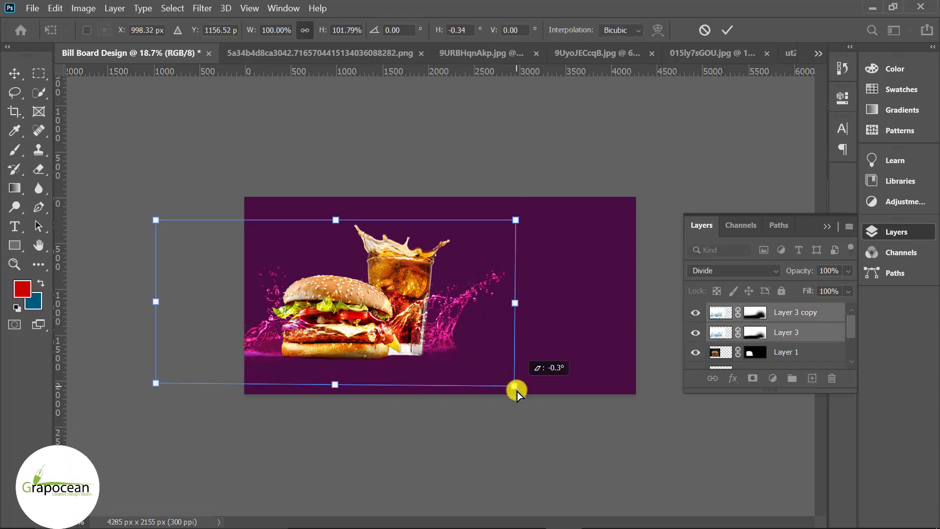
pyautogui.moveTo(263, 348); pyautogui.dragTo(264, 348)
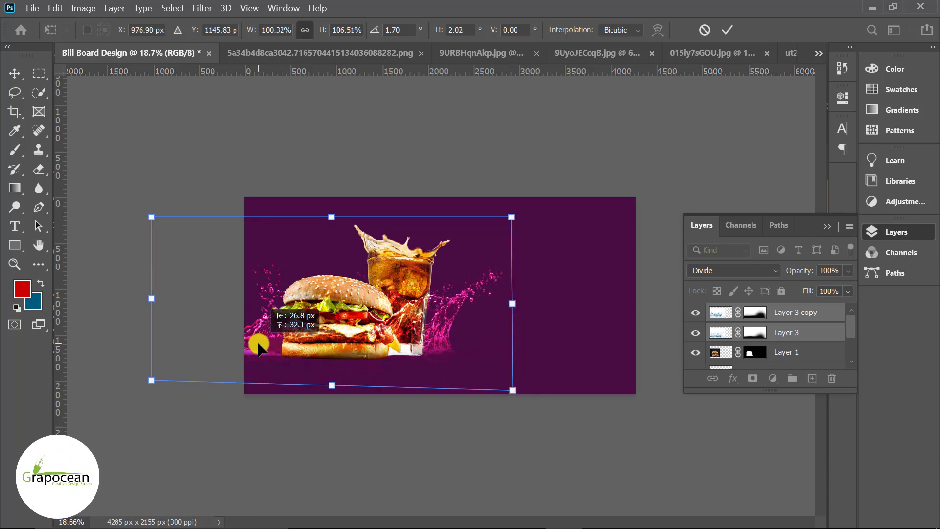
pyautogui.click(730, 30)
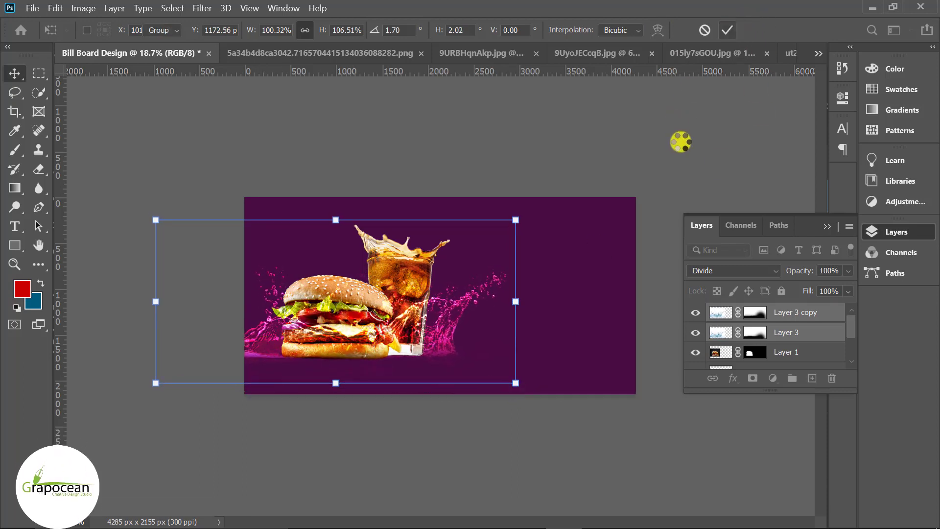
pyautogui.click(684, 153)
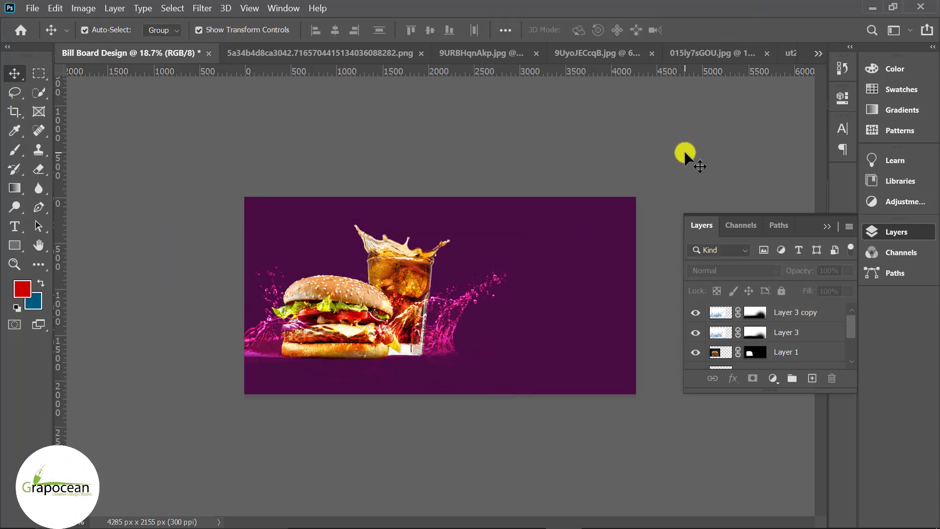
pyautogui.scroll(-1, 538, 303)
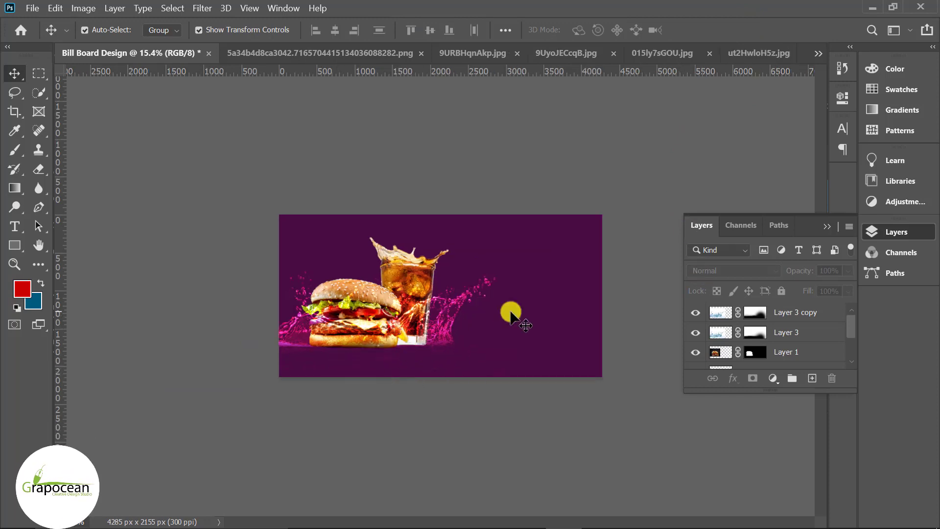
# Step: Add a new Layer 4 above the background rectangle and brush a soft glow behind the burger
pyautogui.click(767, 346)
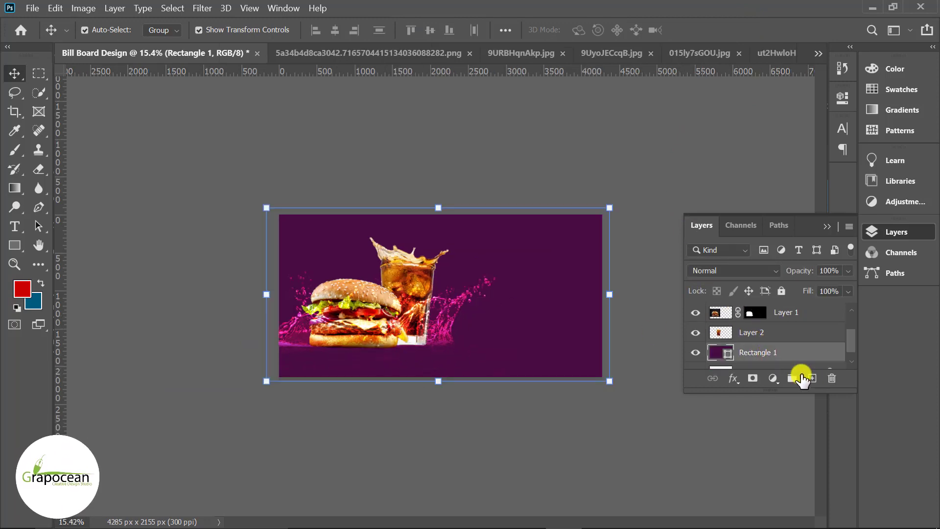
pyautogui.click(812, 378)
pyautogui.rightClick(16, 146)
pyautogui.click(69, 147)
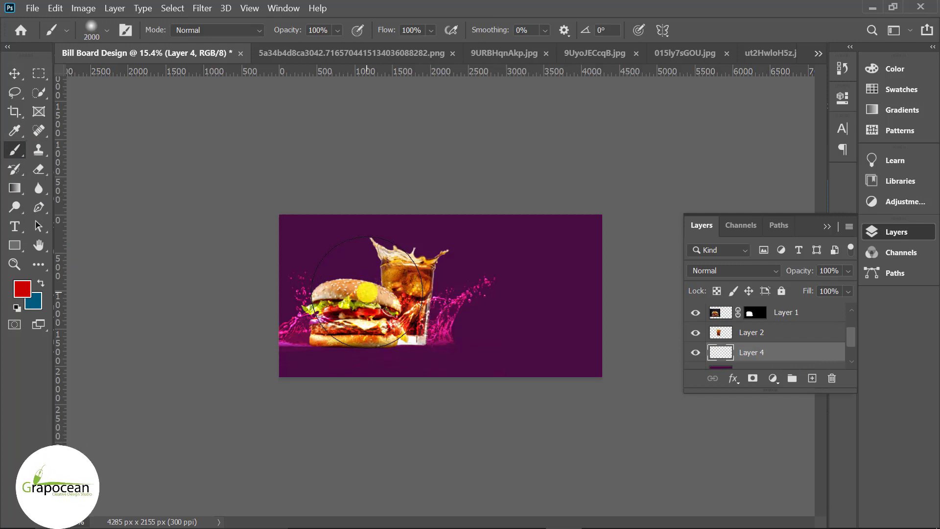
pyautogui.click(368, 293)
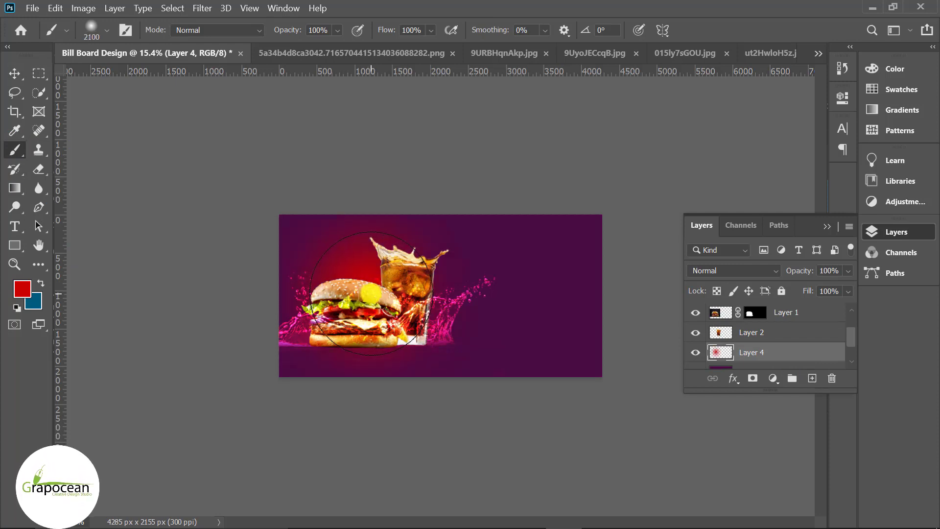
# Step: Try peach and then yellow glows behind the burger, undoing the yellow one
pyautogui.click(22, 289)
pyautogui.moveTo(485, 64); pyautogui.dragTo(674, 360)
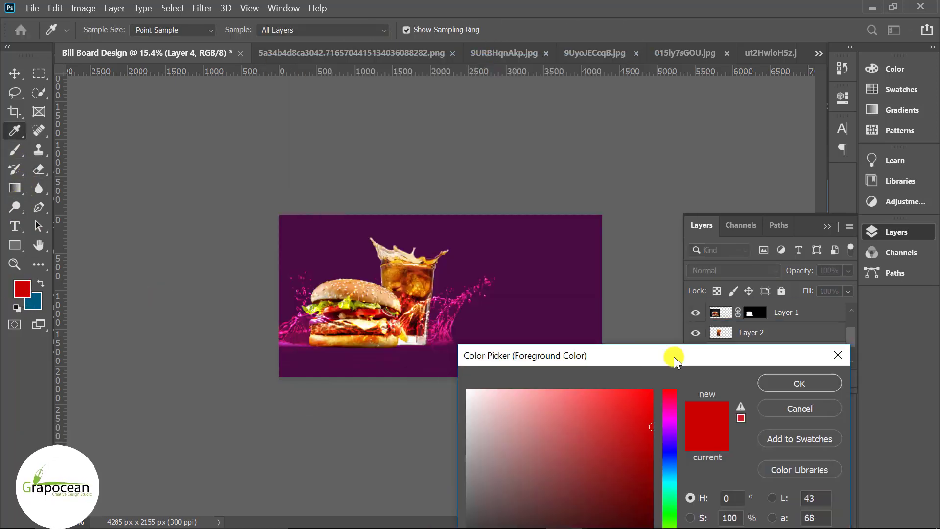
pyautogui.click(799, 384)
pyautogui.click(372, 299)
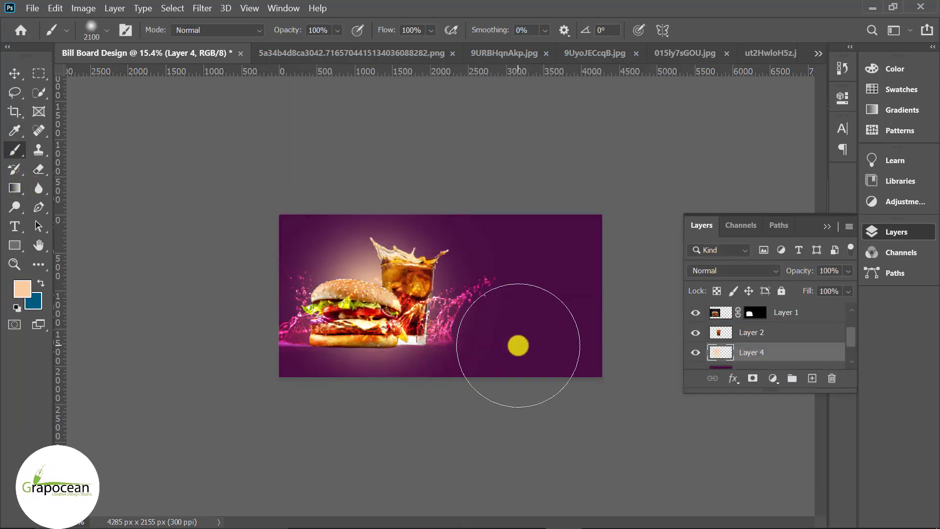
pyautogui.click(22, 289)
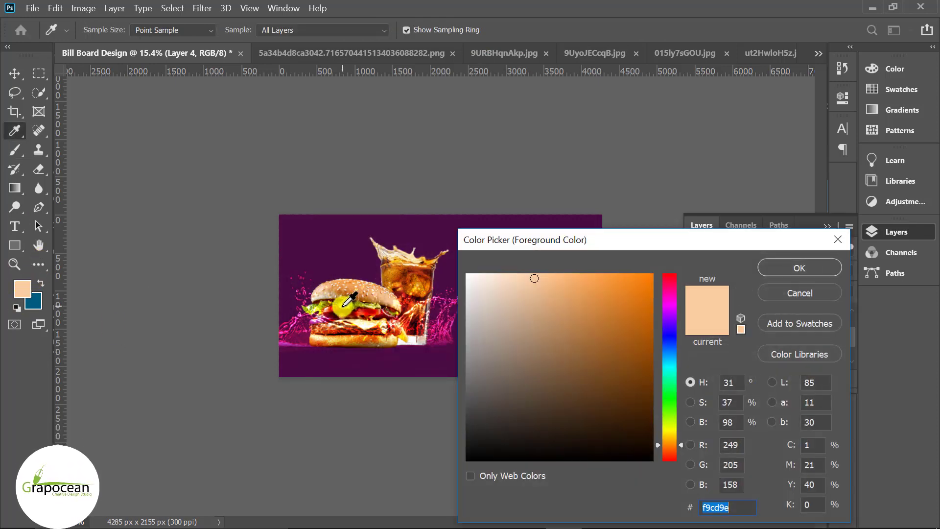
pyautogui.click(376, 301)
pyautogui.click(799, 267)
pyautogui.click(355, 262)
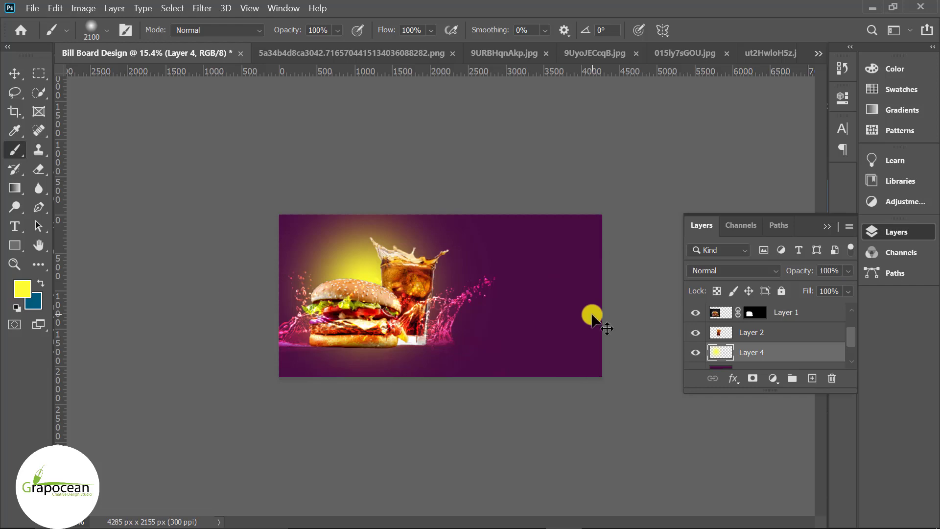
pyautogui.hotkey('ctrl', 'z')
# Step: Paint a soft white glow behind the burger on Layer 4
pyautogui.click(22, 288)
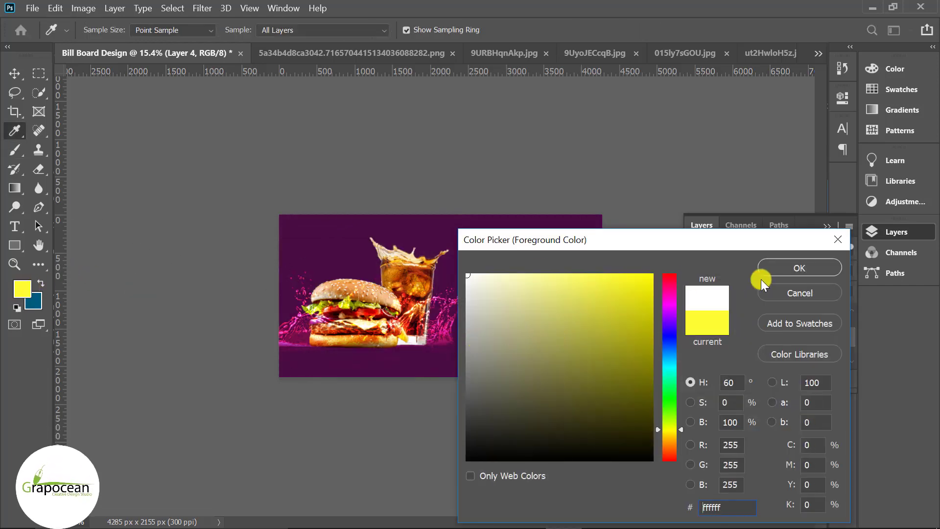
pyautogui.click(762, 276)
pyautogui.click(369, 292)
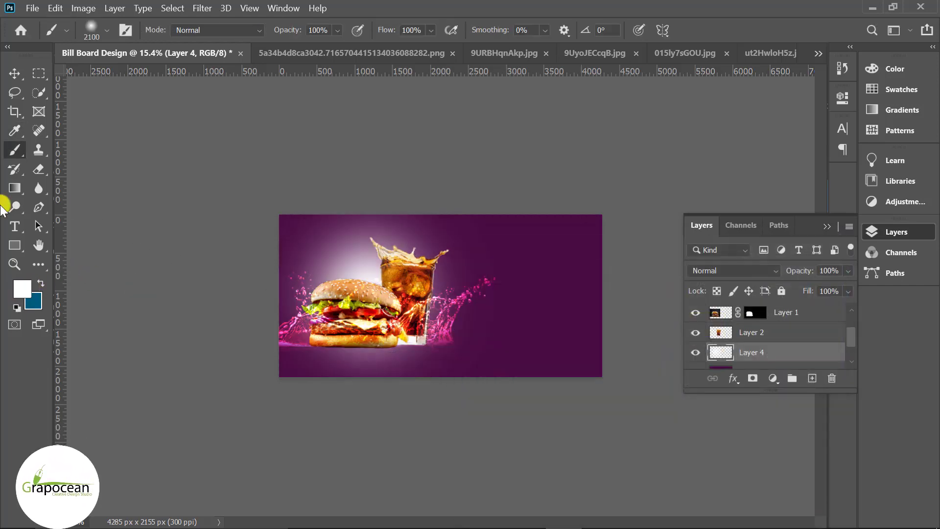
pyautogui.click(14, 75)
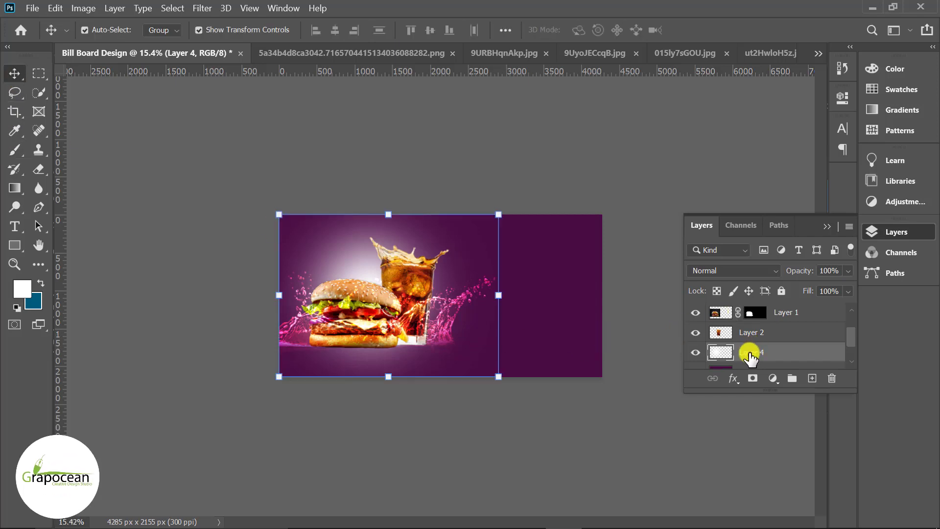
pyautogui.click(209, 8)
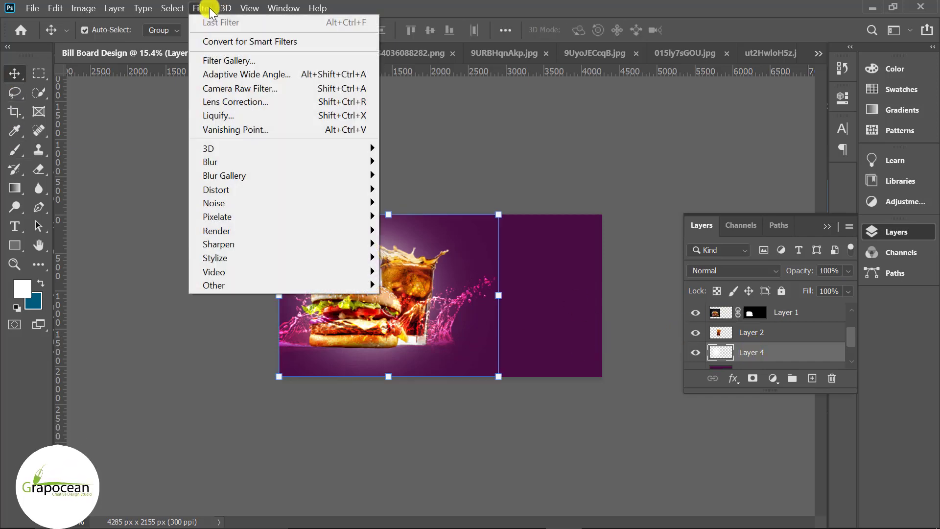
# Step: Liquify Layer 4's white glow with Forward Warp at size 400 into streaking rays
pyautogui.click(245, 115)
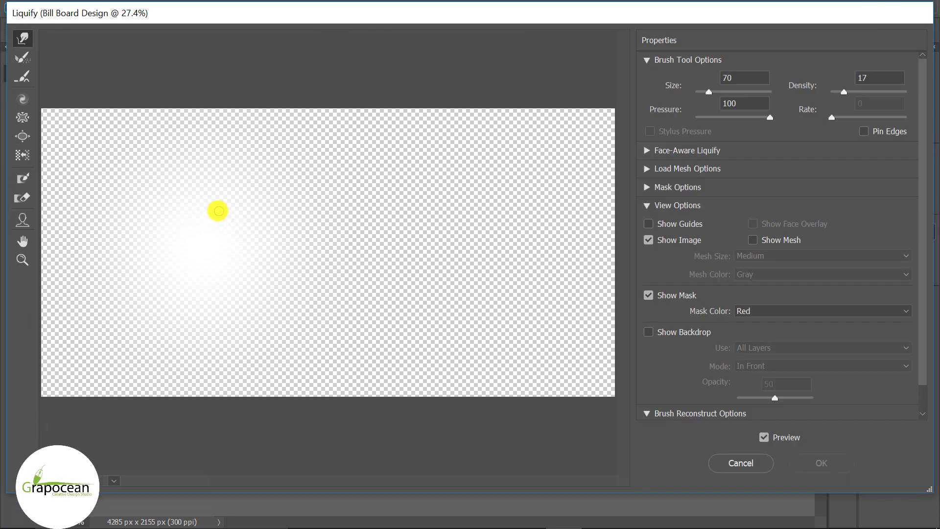
pyautogui.moveTo(210, 91)
pyautogui.mouseDown()
pyautogui.moveTo(153, 248)
pyautogui.moveTo(48, 112)
pyautogui.mouseUp()
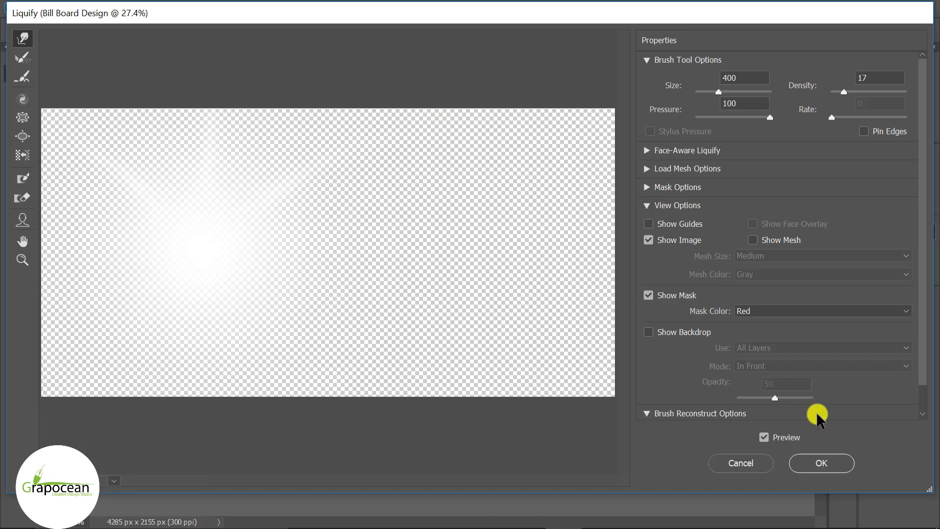
pyautogui.click(808, 459)
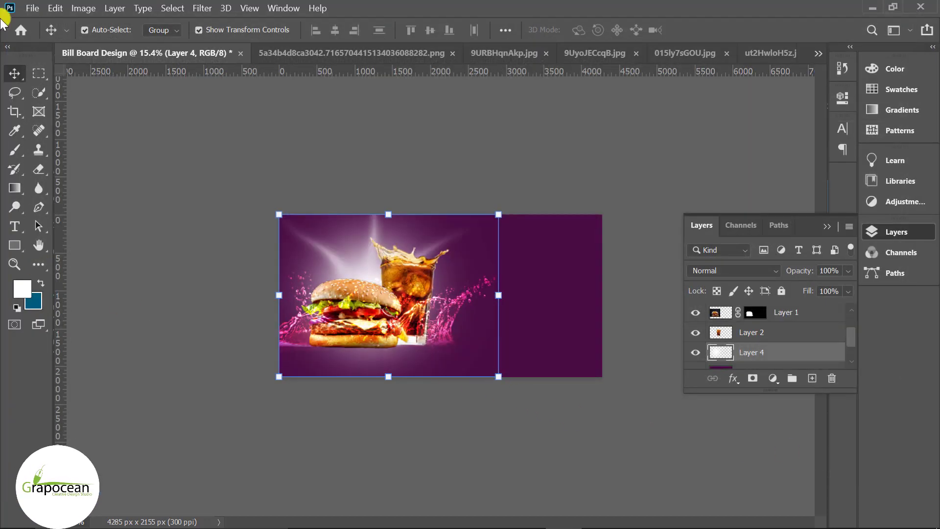
pyautogui.click(234, 344)
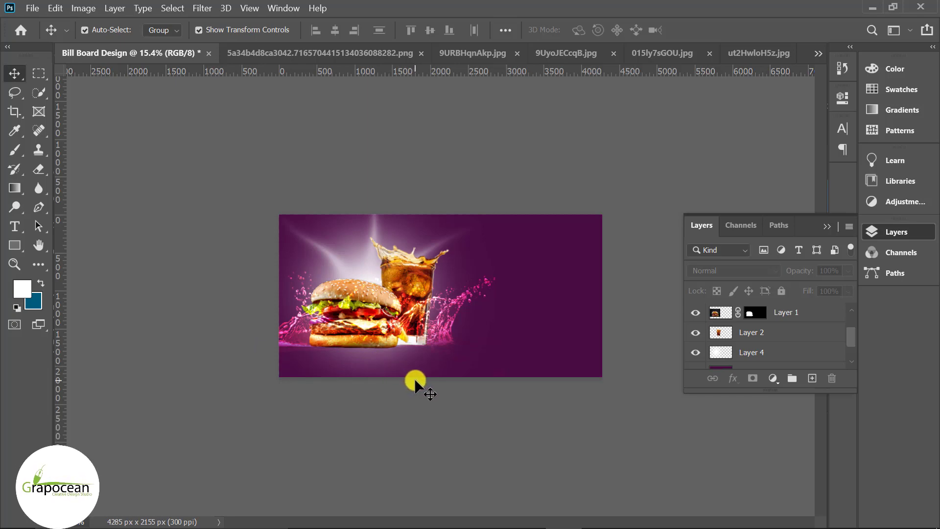
# Step: Quick-select a lettuce leaf in the vegetables photo and drop it onto the billboard as Layer 5
pyautogui.click(311, 55)
pyautogui.click(509, 54)
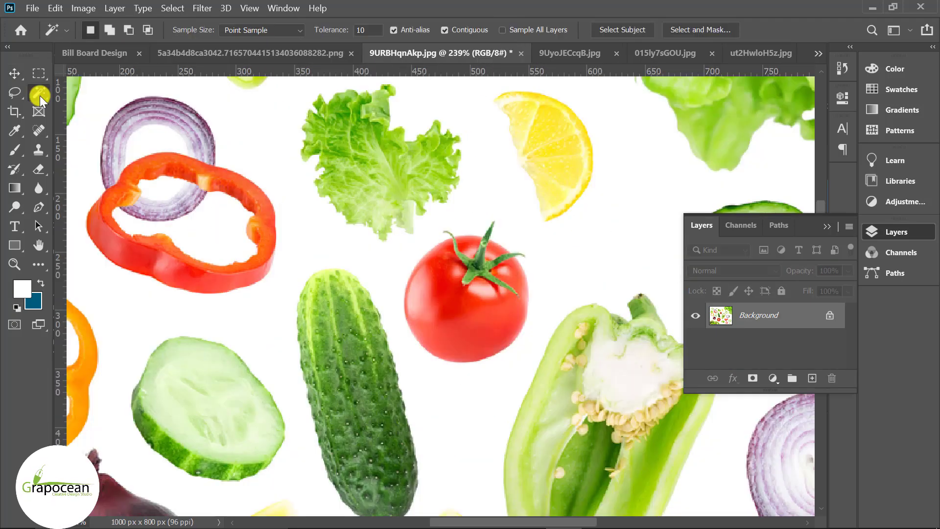
pyautogui.click(39, 96)
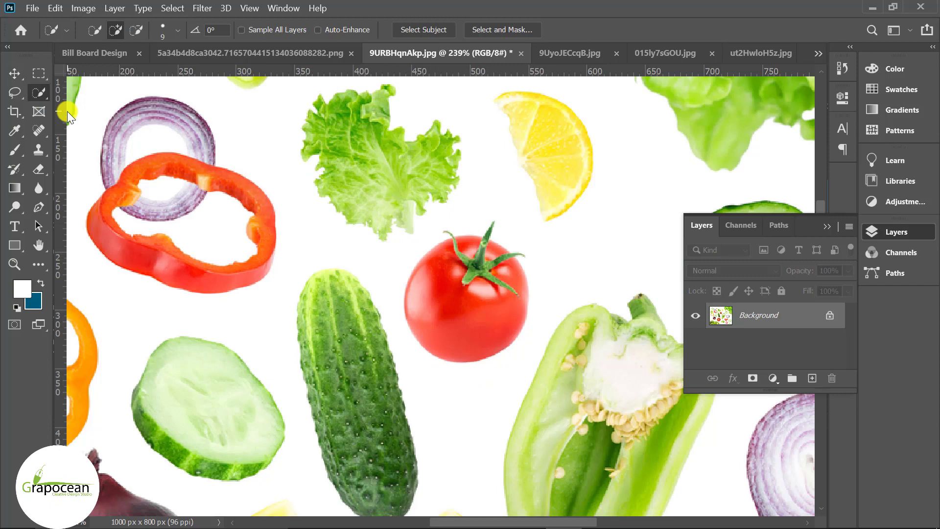
pyautogui.rightClick(38, 89)
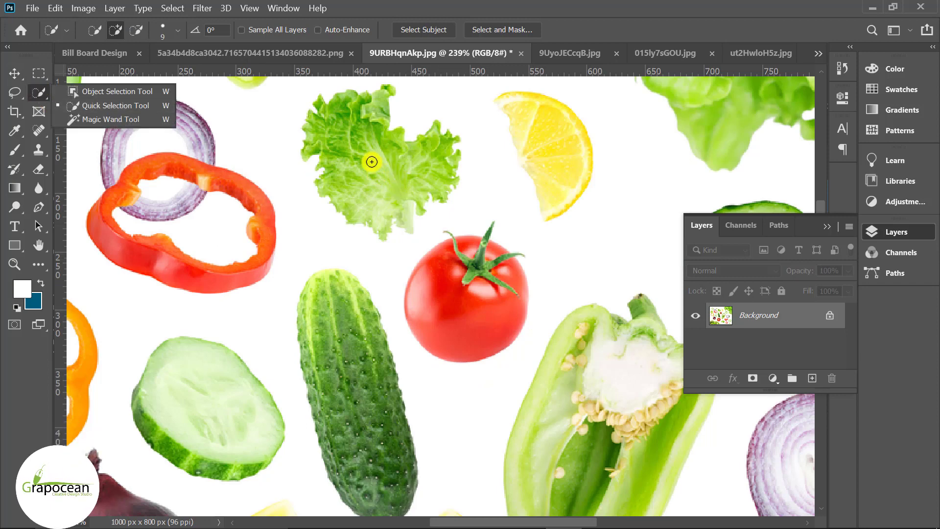
pyautogui.moveTo(371, 162); pyautogui.dragTo(372, 185)
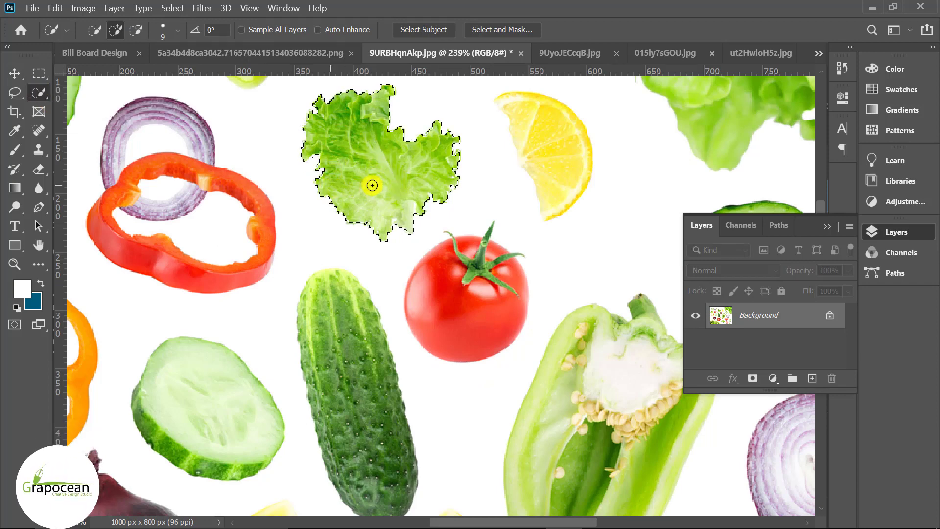
pyautogui.scroll(2, 458, 215)
pyautogui.scroll(2, 442, 200)
pyautogui.scroll(-5, 442, 200)
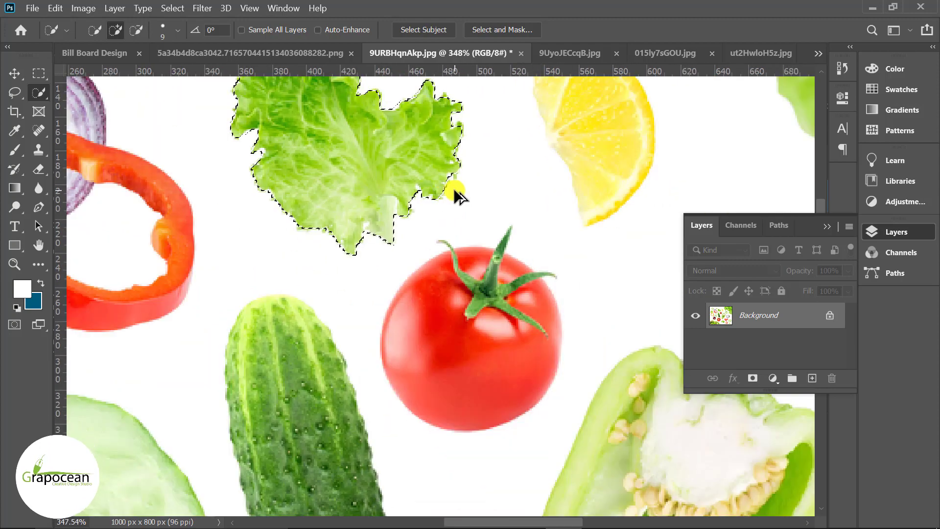
pyautogui.scroll(-1, 453, 188)
pyautogui.scroll(-2, 453, 188)
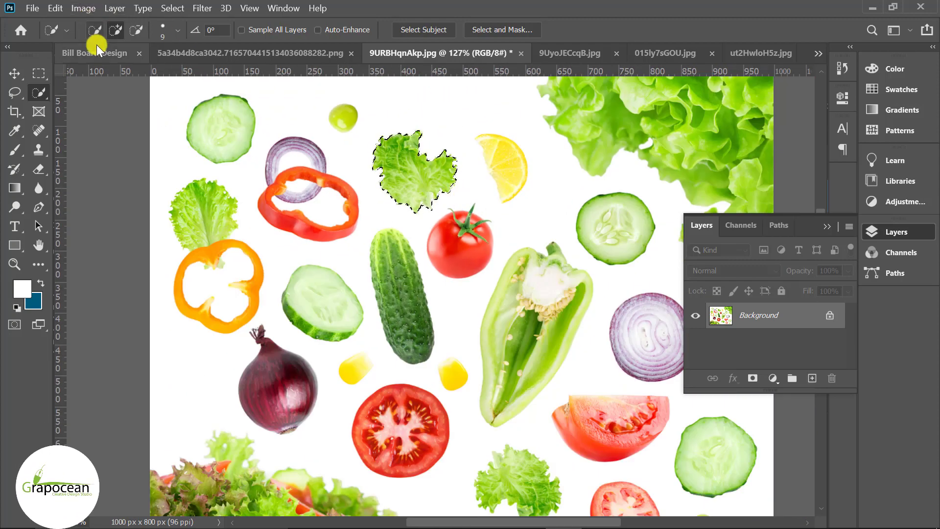
pyautogui.moveTo(425, 279); pyautogui.dragTo(465, 253)
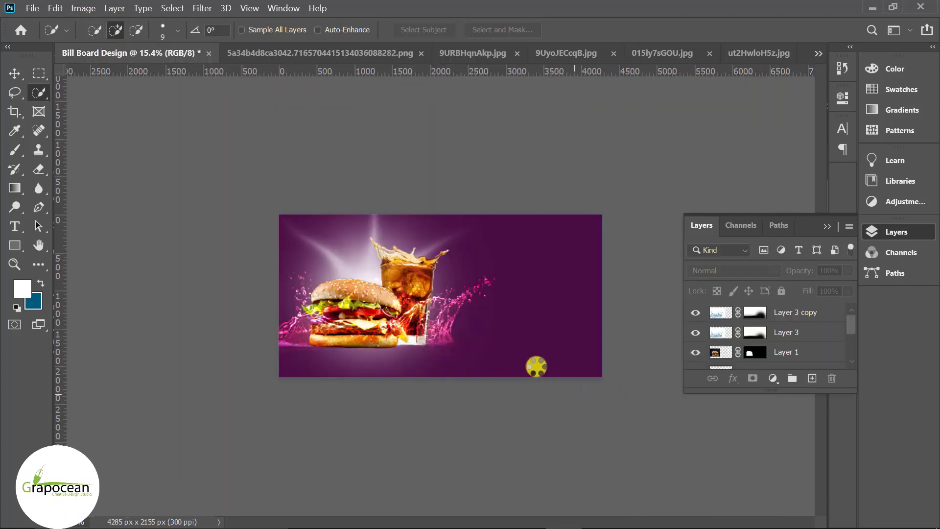
pyautogui.moveTo(536, 367); pyautogui.dragTo(441, 293)
pyautogui.scroll(5, 441, 295)
pyautogui.scroll(2, 435, 301)
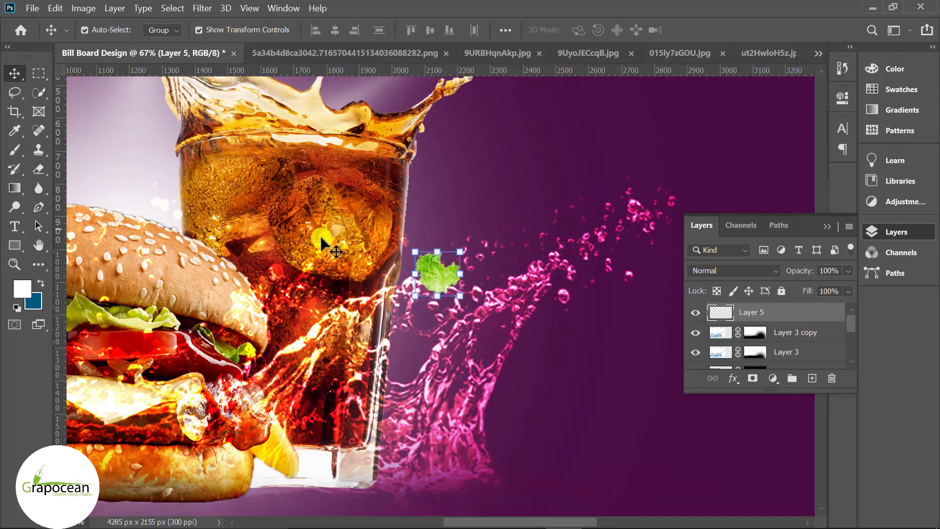
pyautogui.scroll(-4, 320, 236)
# Step: Enlarge the lettuce layer to 330% with Free Transform
pyautogui.hotkey('ctrl', 't')
pyautogui.moveTo(493, 330)
pyautogui.mouseDown()
pyautogui.moveTo(460, 287)
pyautogui.moveTo(615, 240)
pyautogui.moveTo(390, 364)
pyautogui.moveTo(401, 359)
pyautogui.mouseUp()
pyautogui.scroll(-2, 460, 287)
pyautogui.click(726, 29)
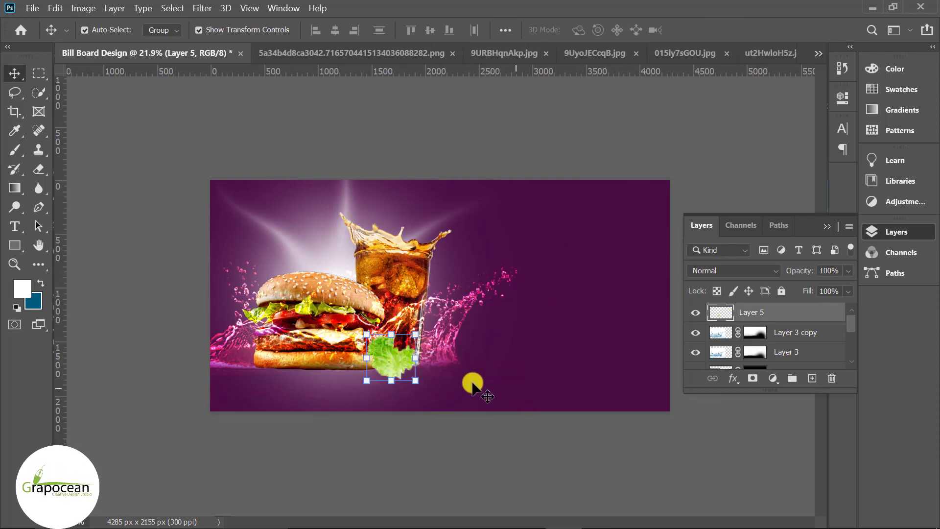
pyautogui.click(257, 119)
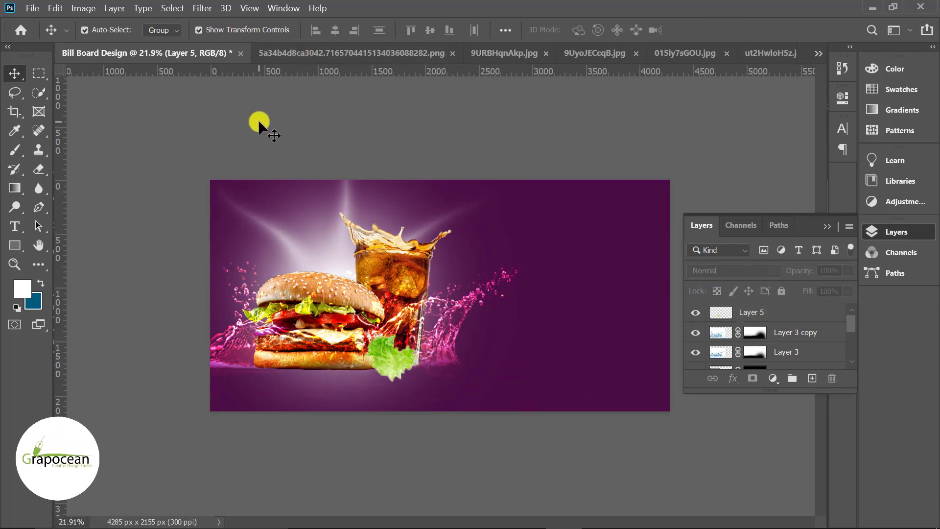
pyautogui.click(409, 372)
# Step: Apply a Motion Blur with 50-pixel distance to the lettuce
pyautogui.click(203, 8)
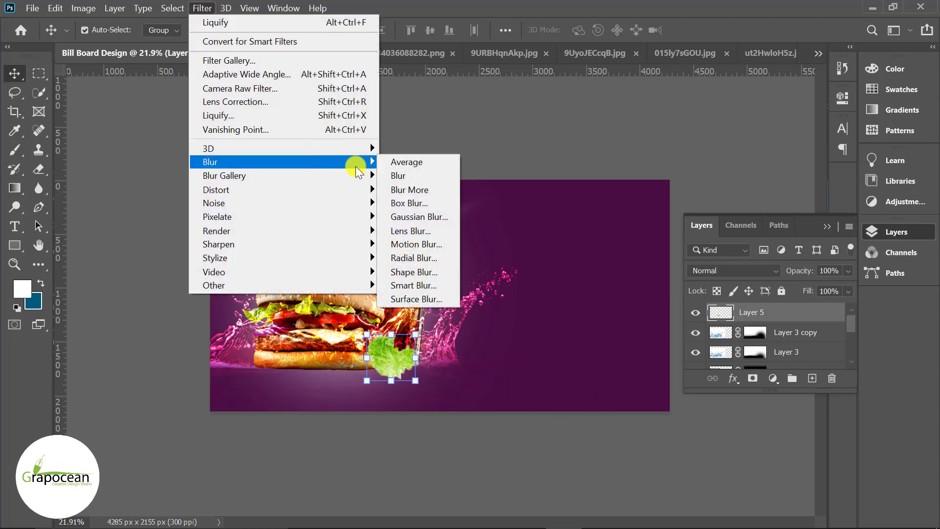
pyautogui.click(416, 243)
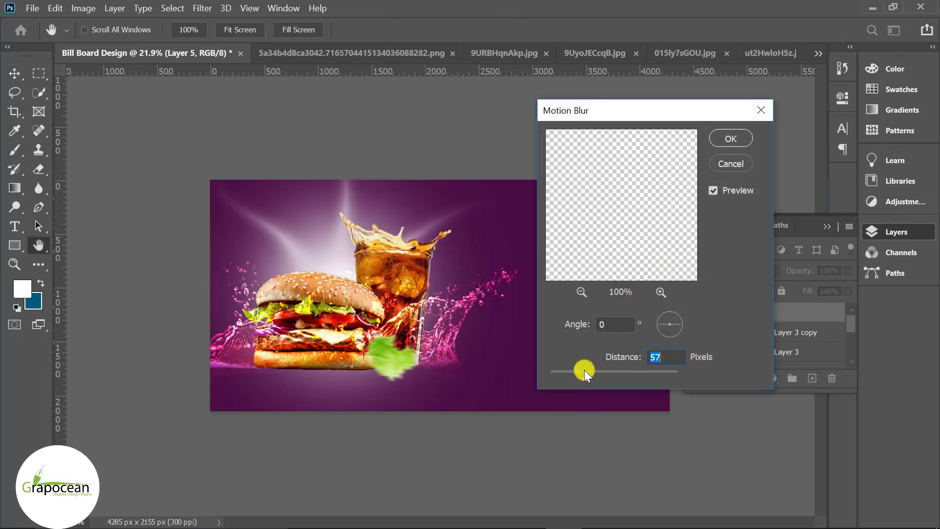
pyautogui.moveTo(584, 371); pyautogui.dragTo(585, 374)
pyautogui.click(734, 138)
# Step: Select the onion and red pepper rings in the vegetables photo
pyautogui.click(514, 53)
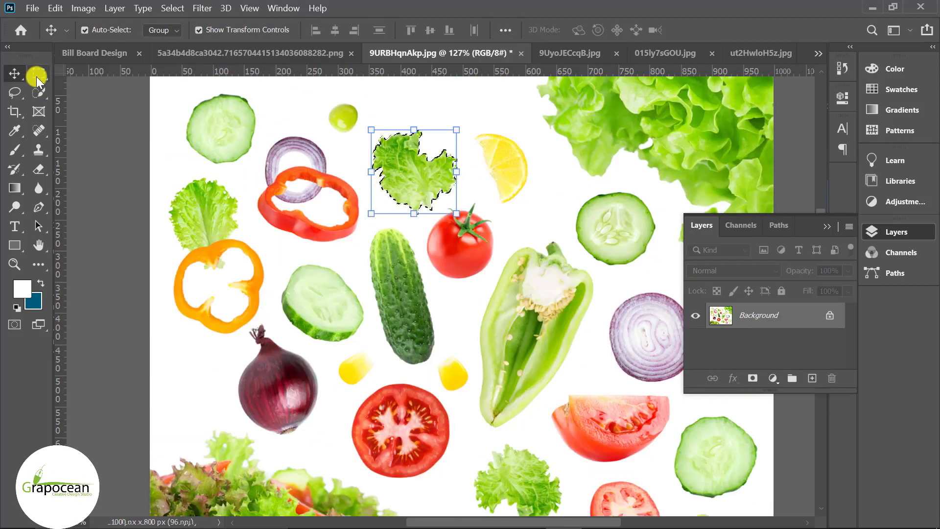
pyautogui.rightClick(39, 92)
pyautogui.click(97, 92)
pyautogui.moveTo(258, 128)
pyautogui.mouseDown()
pyautogui.moveTo(361, 255)
pyautogui.moveTo(362, 247)
pyautogui.mouseUp()
pyautogui.rightClick(39, 83)
pyautogui.click(98, 104)
pyautogui.moveTo(274, 196); pyautogui.dragTo(343, 216)
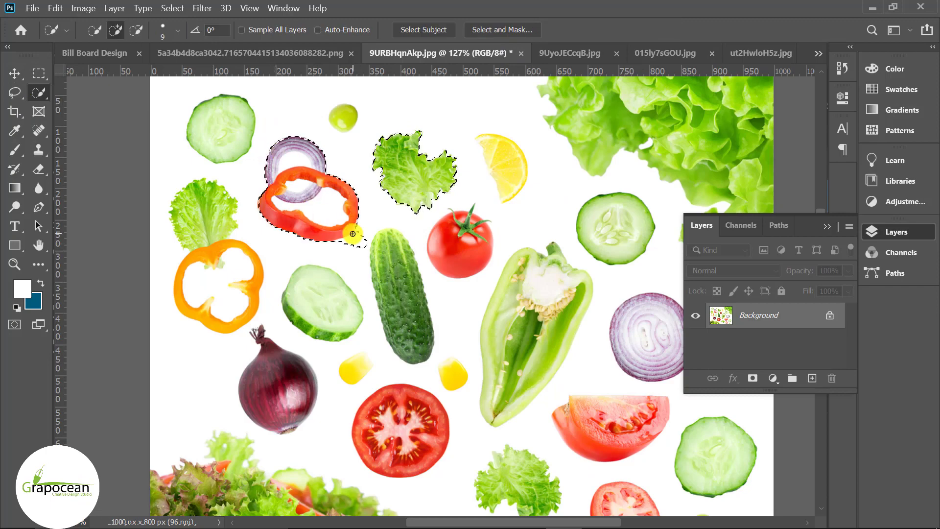
# Step: Drag the onion and pepper rings into the billboard's upper area
pyautogui.scroll(5, 343, 220)
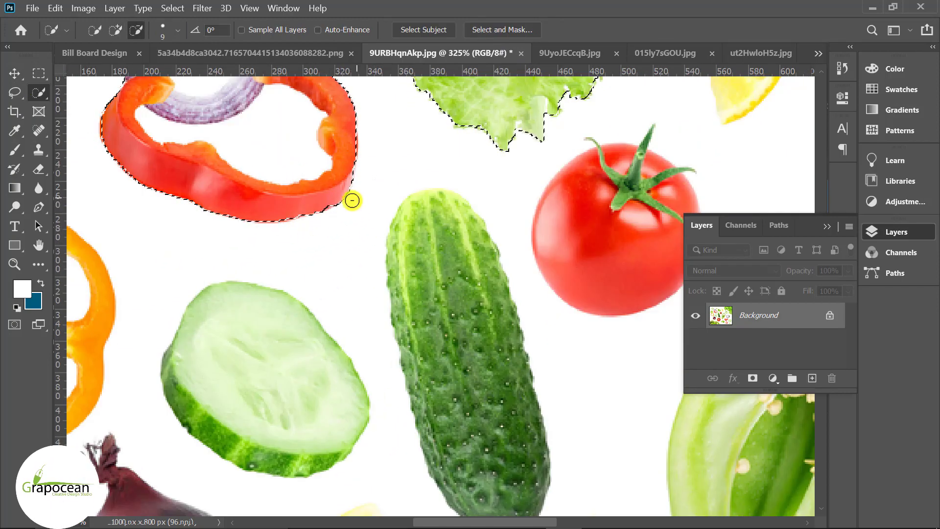
pyautogui.scroll(-2, 479, 179)
pyautogui.scroll(2, 475, 252)
pyautogui.scroll(3, 463, 325)
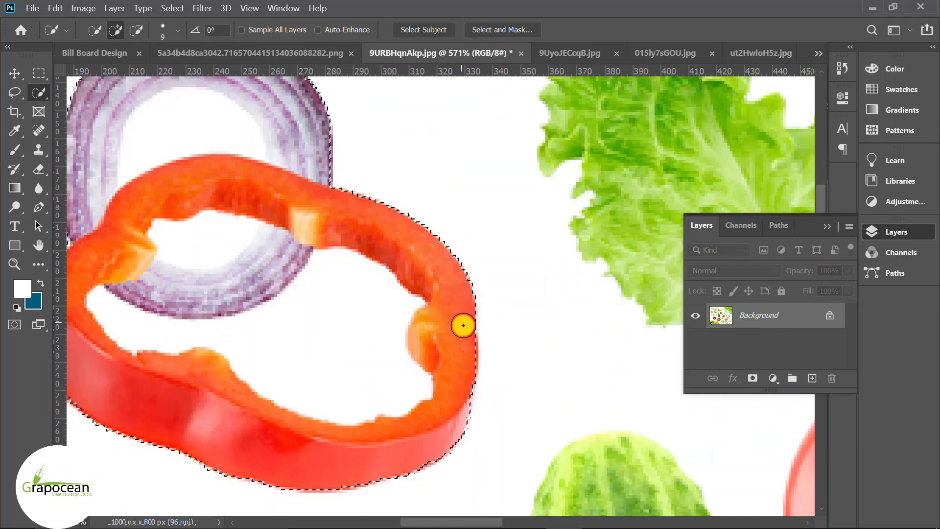
pyautogui.scroll(-2, 310, 300)
pyautogui.scroll(-2, 256, 168)
pyautogui.scroll(-4, 256, 168)
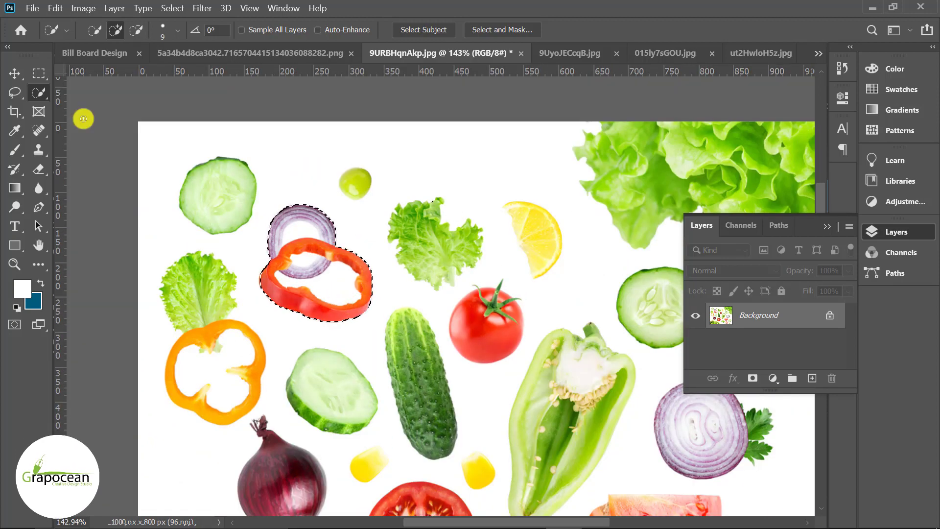
pyautogui.press('v')
pyautogui.moveTo(346, 291); pyautogui.dragTo(546, 357)
pyautogui.scroll(4, 409, 294)
pyautogui.moveTo(409, 294); pyautogui.dragTo(595, 186)
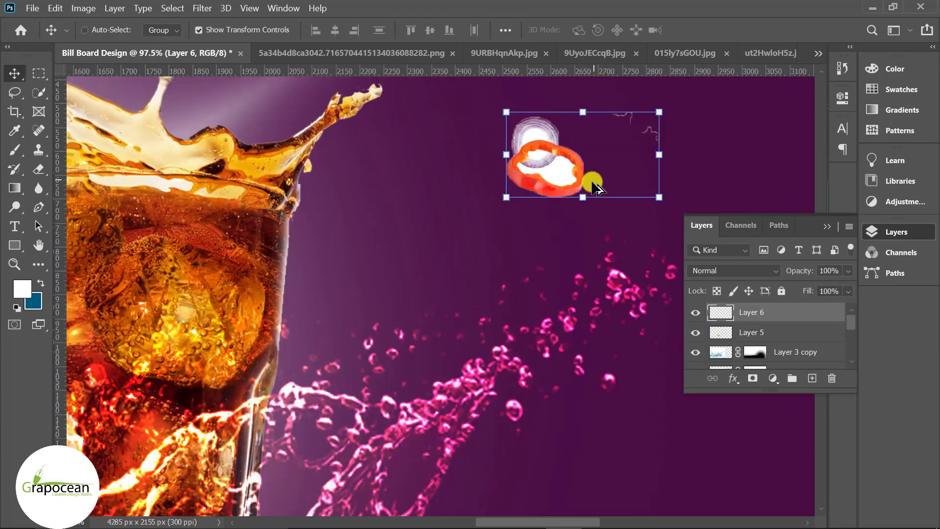
pyautogui.scroll(-3, 595, 186)
# Step: Select the orange pepper ring with lettuce and bring it into the billboard as Layer 6
pyautogui.hotkey('ctrl', 'Tab')
pyautogui.hotkey('ctrl', 'Tab')
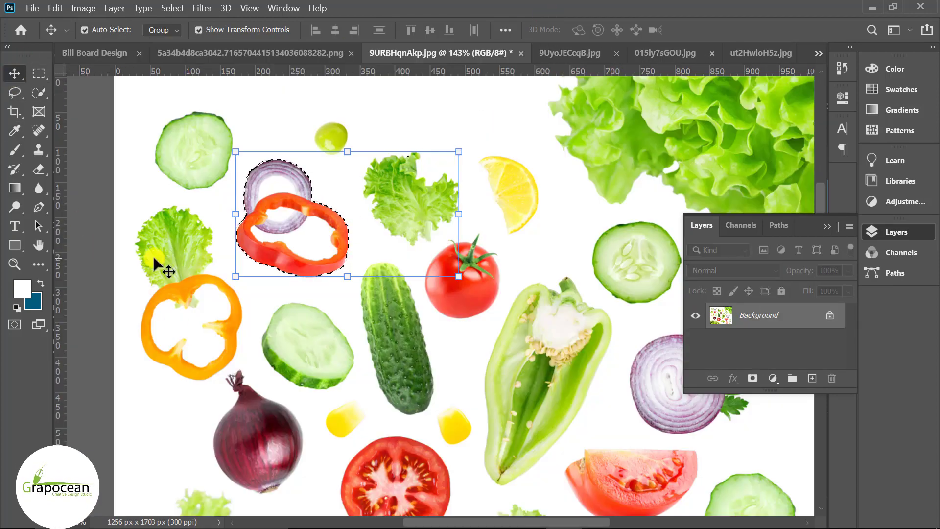
pyautogui.rightClick(38, 92)
pyautogui.click(88, 92)
pyautogui.moveTo(126, 201)
pyautogui.mouseDown()
pyautogui.moveTo(237, 370)
pyautogui.moveTo(253, 361)
pyautogui.mouseUp()
pyautogui.scroll(5, 162, 343)
pyautogui.hotkey('shift', 'w')
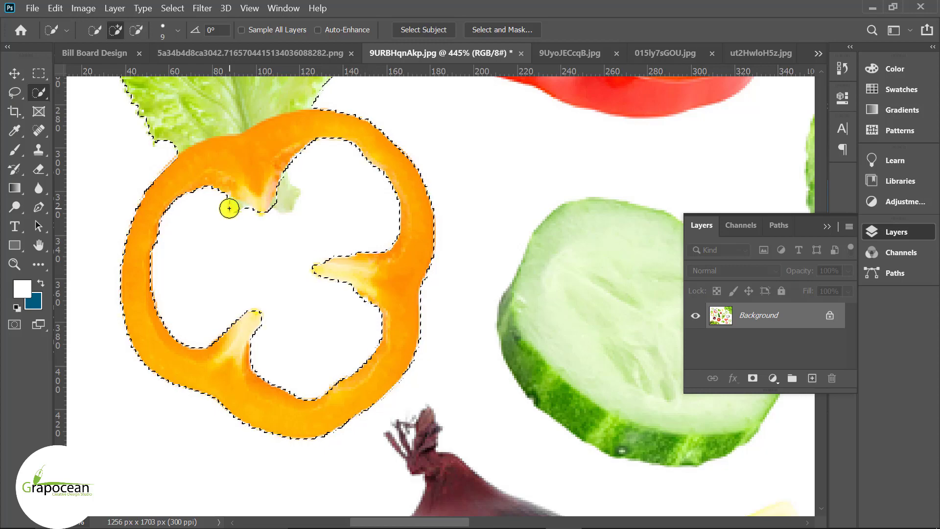
pyautogui.scroll(-5, 282, 274)
pyautogui.click(102, 62)
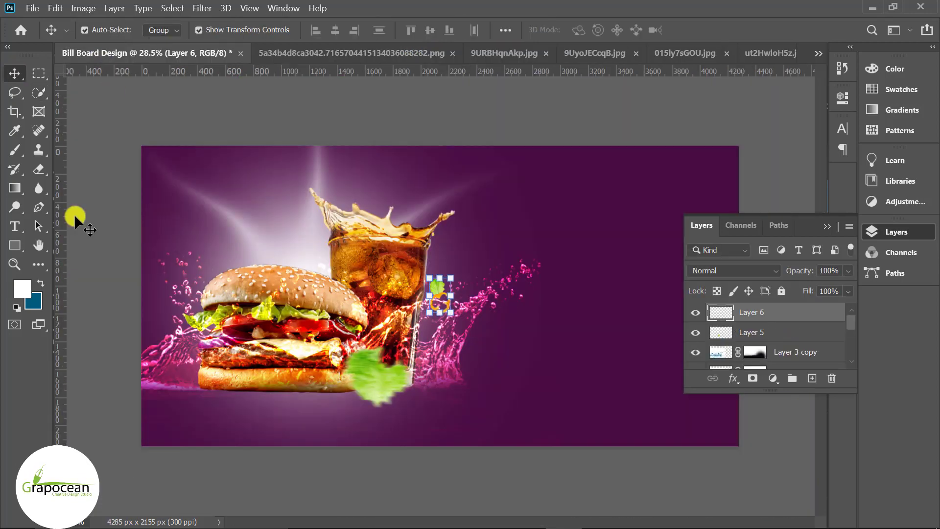
# Step: Tilt and enlarge the pepper-and-lettuce piece to 359%, then apply a Motion Blur
pyautogui.moveTo(660, 130)
pyautogui.mouseDown()
pyautogui.moveTo(595, 203)
pyautogui.moveTo(535, 199)
pyautogui.mouseUp()
pyautogui.press('Return')
pyautogui.click(202, 9)
pyautogui.click(225, 22)
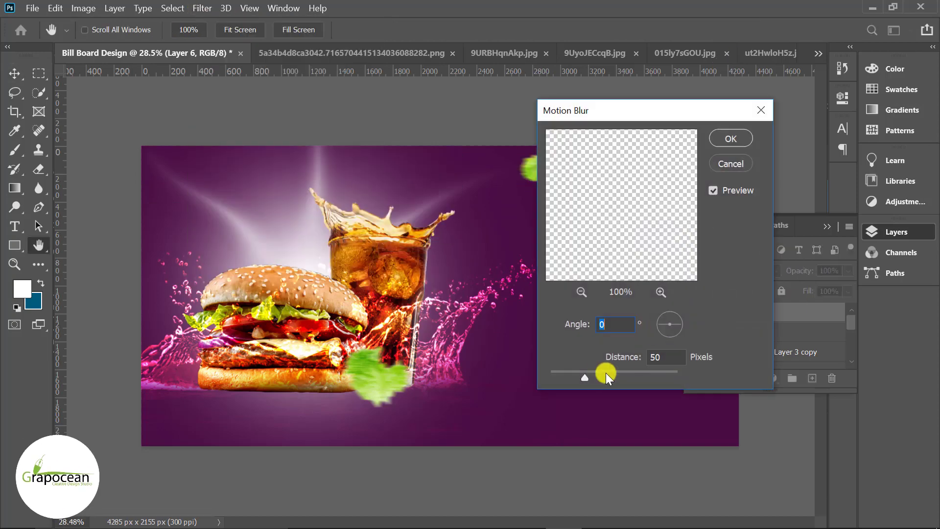
pyautogui.click(730, 218)
pyautogui.click(294, 53)
# Step: Select the tomato wedge in the vegetable photo with Object Selection and paste it into the billboard
pyautogui.click(523, 54)
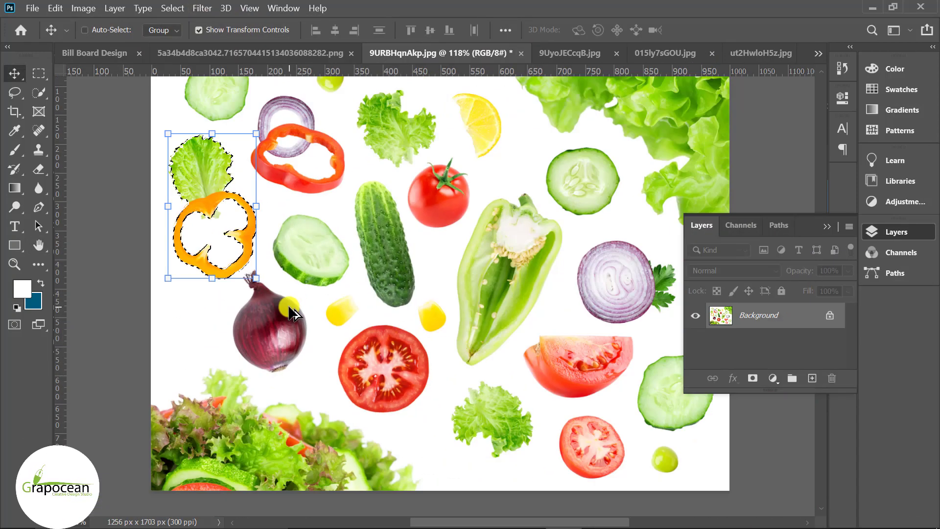
pyautogui.scroll(2, 577, 398)
pyautogui.rightClick(38, 92)
pyautogui.click(113, 89)
pyautogui.moveTo(505, 358); pyautogui.dragTo(624, 417)
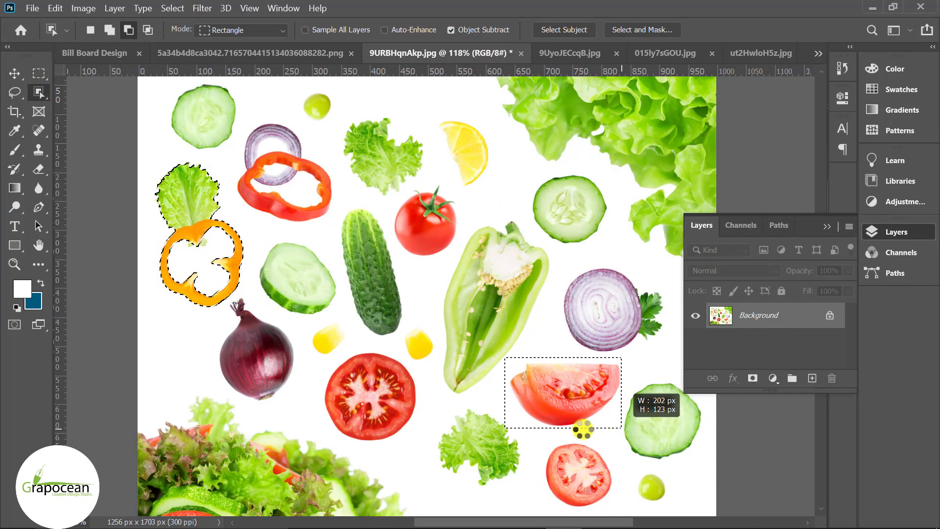
pyautogui.moveTo(505, 362); pyautogui.dragTo(622, 430)
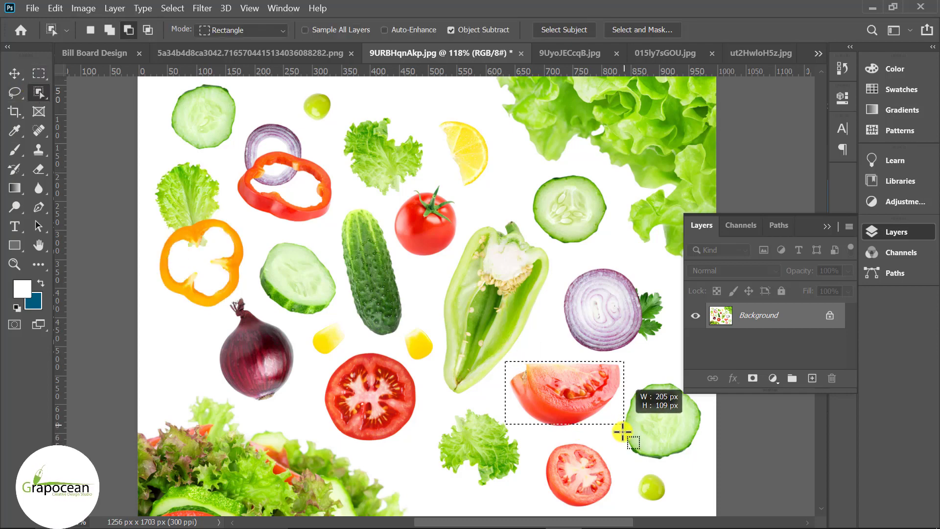
pyautogui.hotkey('ctrl', 'c')
pyautogui.hotkey('ctrl', 'shift', 'Tab')
pyautogui.hotkey('ctrl', 'shift', 'Tab')
pyautogui.hotkey('ctrl', 'v')
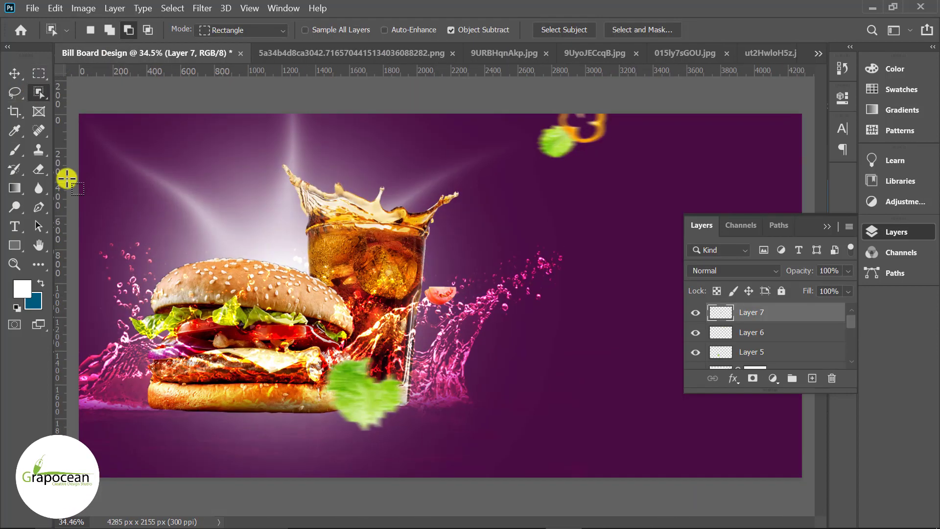
# Step: Enlarge the tomato to 185%, tilt it beside the cola glass, and apply Motion Blur
pyautogui.moveTo(456, 305); pyautogui.dragTo(445, 252)
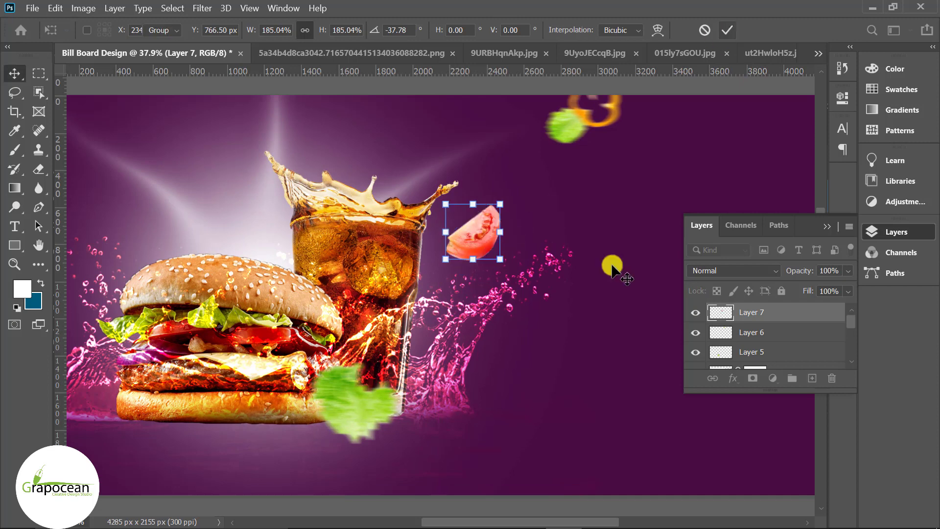
pyautogui.press('Return')
pyautogui.click(203, 8)
pyautogui.click(416, 244)
pyautogui.click(723, 221)
# Step: Move the pepper-and-lettuce piece (Layer 6) to the bottom edge and nudge the leaf left
pyautogui.scroll(-2, 400, 422)
pyautogui.scroll(-2, 400, 422)
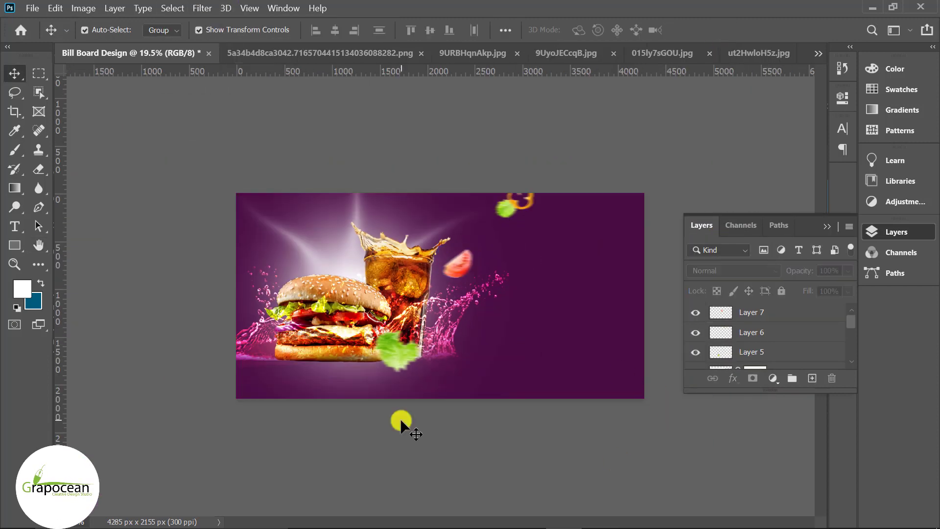
pyautogui.moveTo(460, 272); pyautogui.dragTo(462, 274)
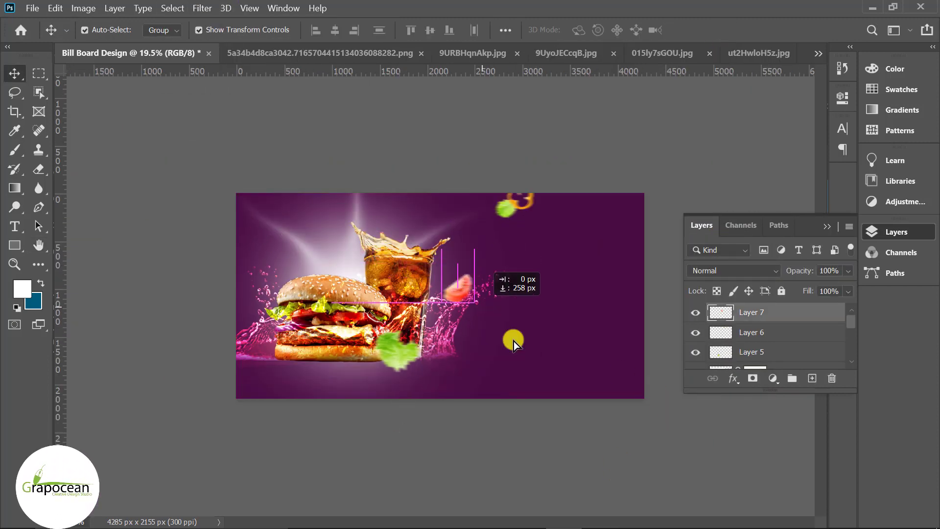
pyautogui.moveTo(507, 210)
pyautogui.mouseDown()
pyautogui.moveTo(528, 396)
pyautogui.moveTo(489, 394)
pyautogui.mouseUp()
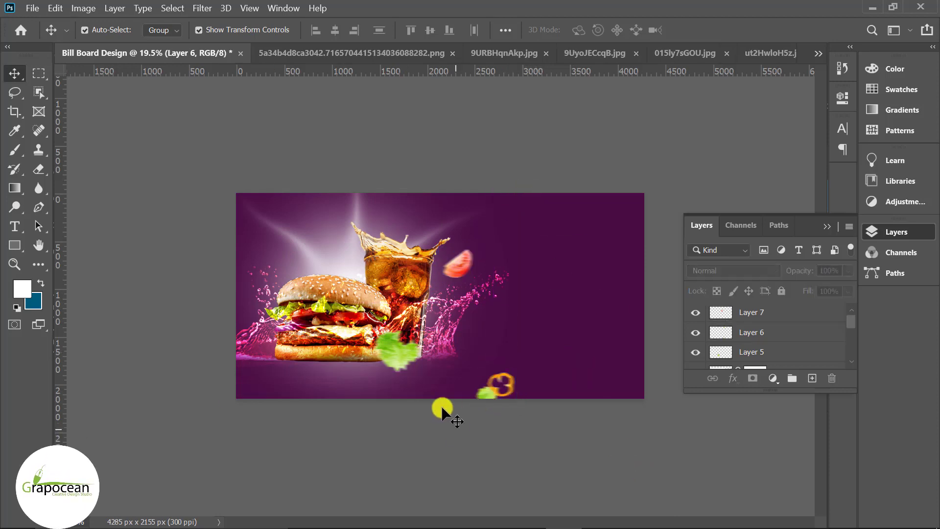
pyautogui.moveTo(397, 346); pyautogui.dragTo(387, 347)
pyautogui.click(437, 453)
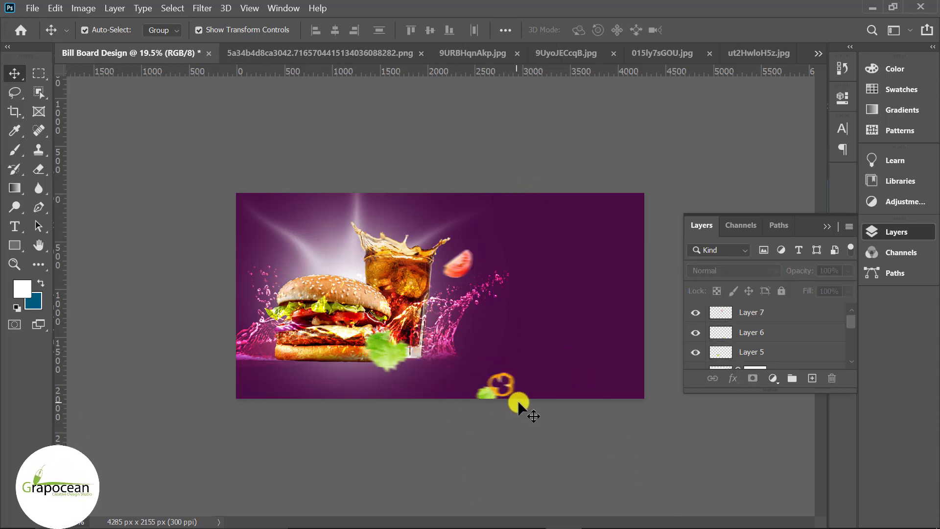
pyautogui.hotkey('ctrl', '+')
pyautogui.hotkey('ctrl', '-')
# Step: Type the headline 'Supper Sell' at 55 pt to the right of the glass
pyautogui.click(15, 225)
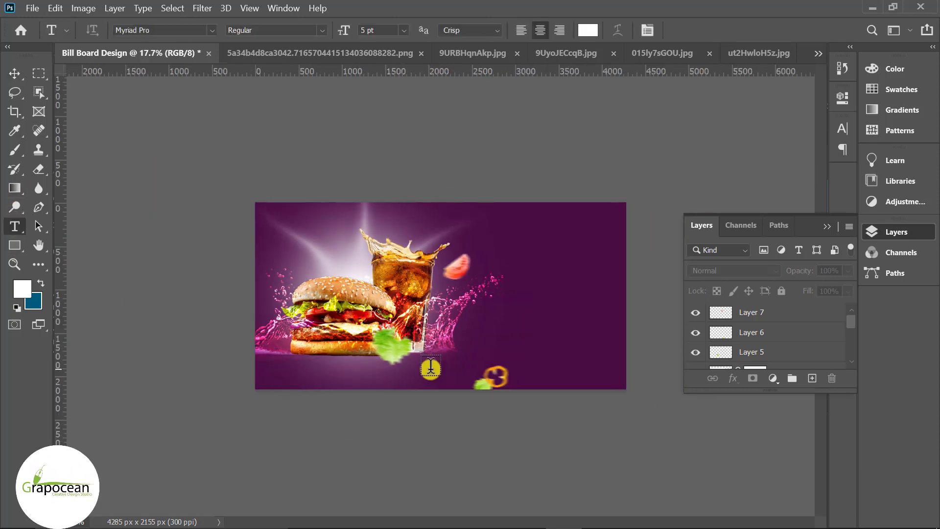
pyautogui.scroll(2, 360, 378)
pyautogui.scroll(-3, 392, 378)
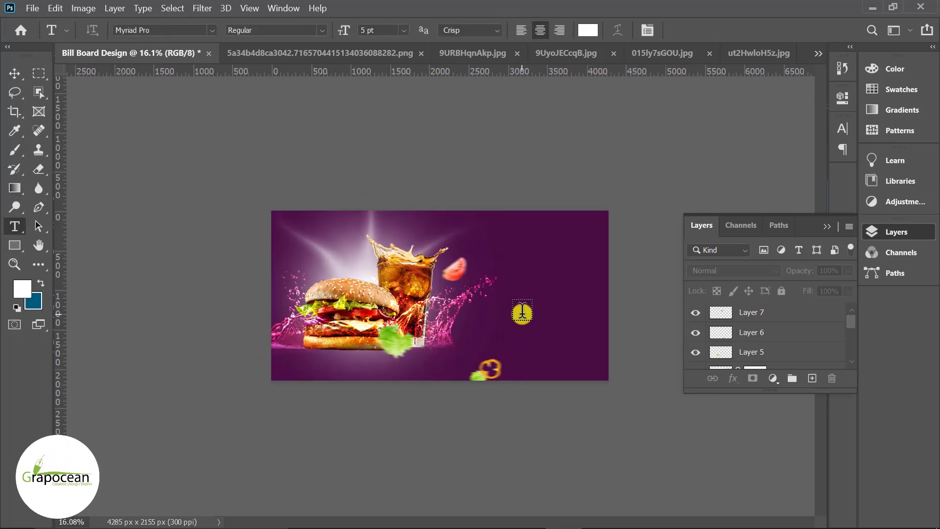
pyautogui.click(518, 313)
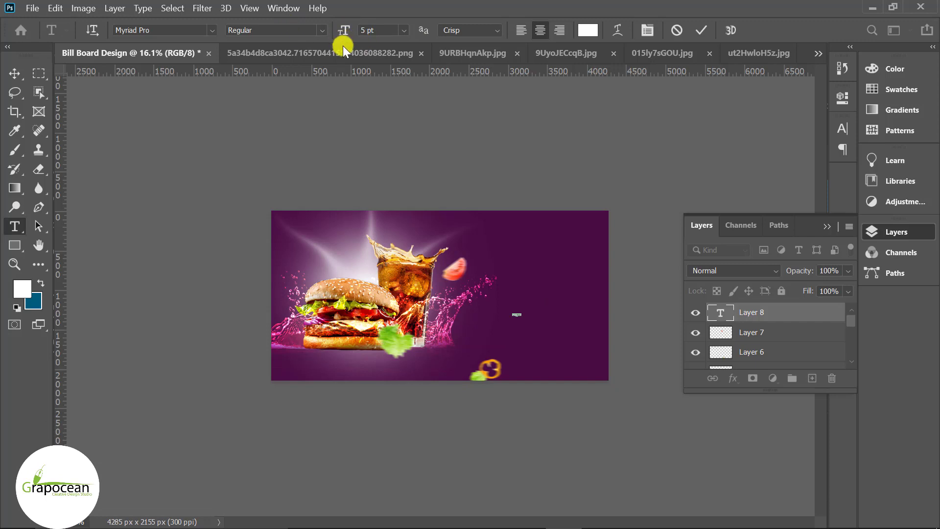
pyautogui.moveTo(344, 30); pyautogui.dragTo(378, 33)
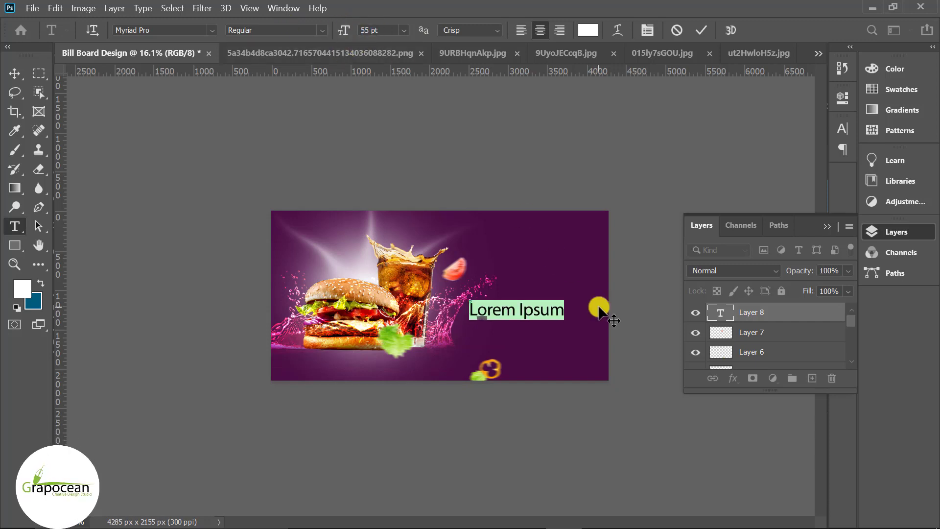
pyautogui.write('Supp')
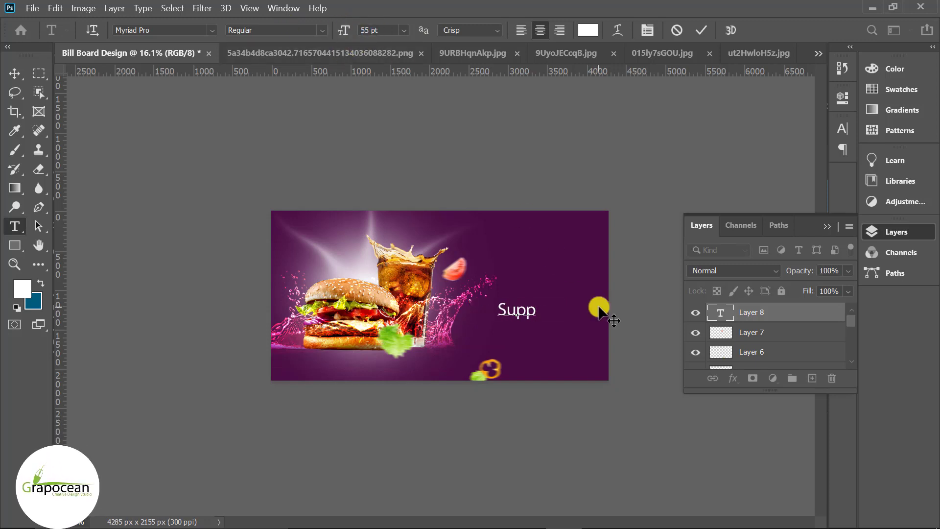
pyautogui.write('er S')
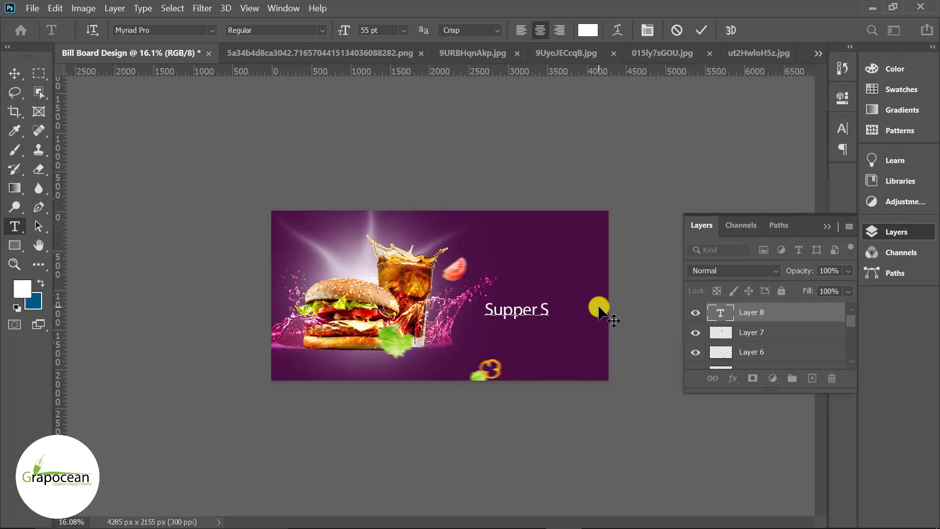
pyautogui.write('ell')
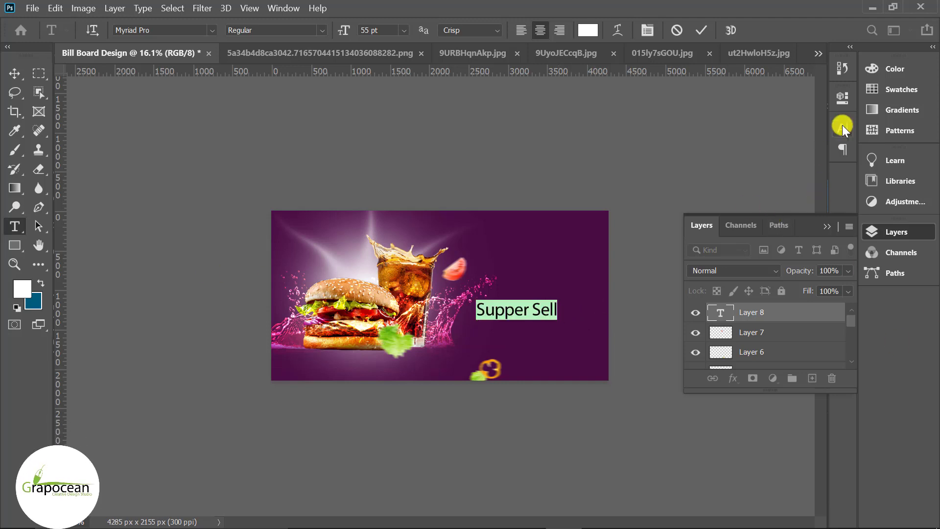
# Step: Make the headline words Bold and move the headline to the top right
pyautogui.click(841, 126)
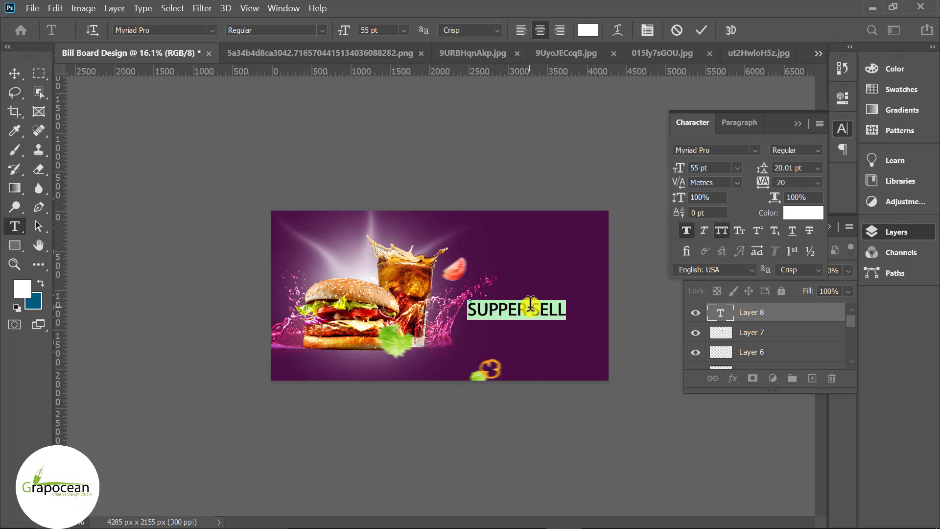
pyautogui.doubleClick(556, 309)
pyautogui.click(322, 30)
pyautogui.click(550, 308)
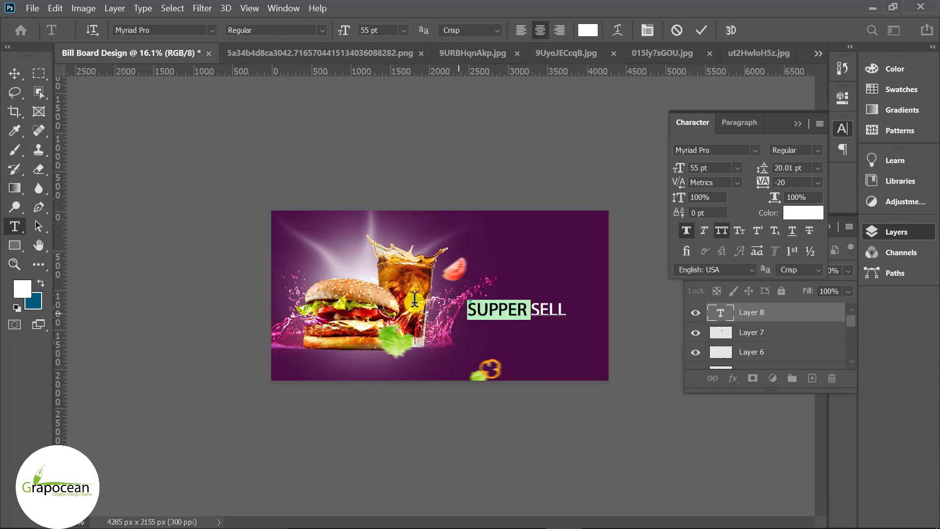
pyautogui.click(321, 30)
pyautogui.click(248, 63)
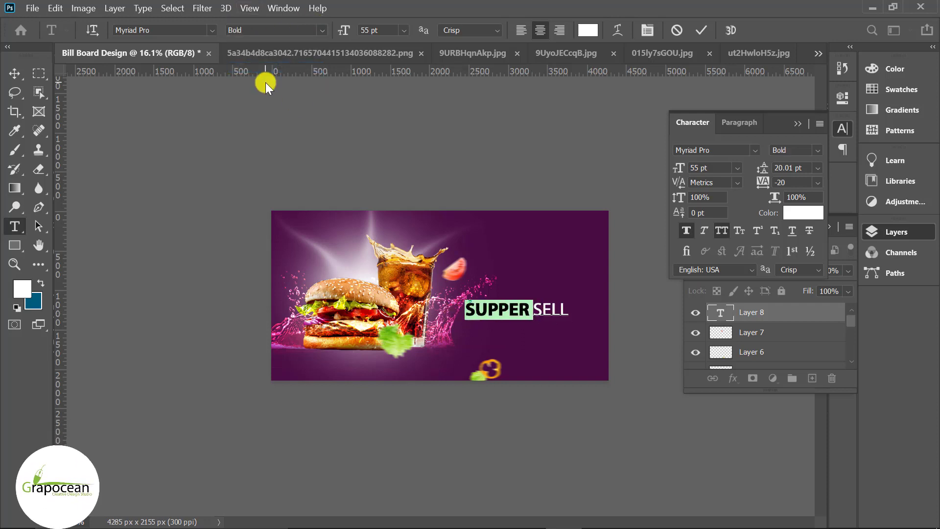
pyautogui.click(23, 77)
pyautogui.moveTo(529, 313); pyautogui.dragTo(550, 243)
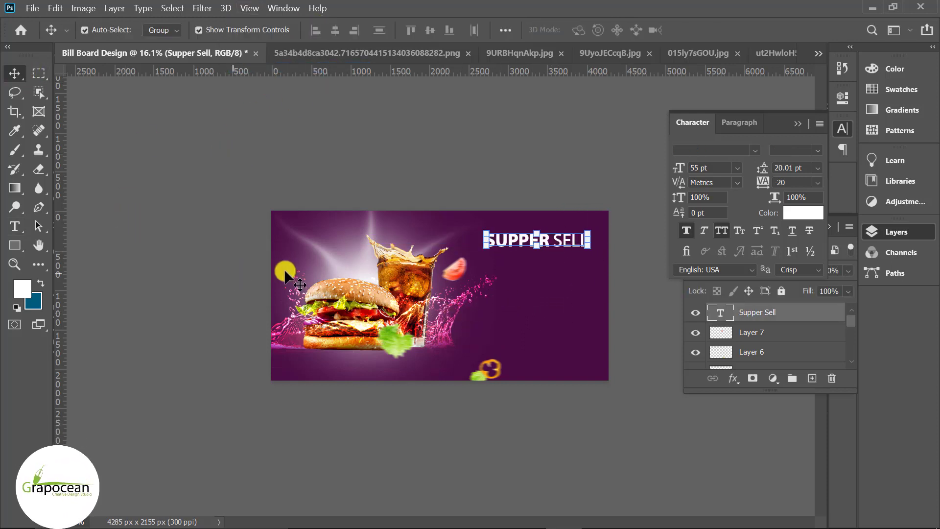
# Step: Colour the word SUPPER a saturated golden orange-yellow
pyautogui.click(15, 225)
pyautogui.doubleClick(548, 240)
pyautogui.click(210, 30)
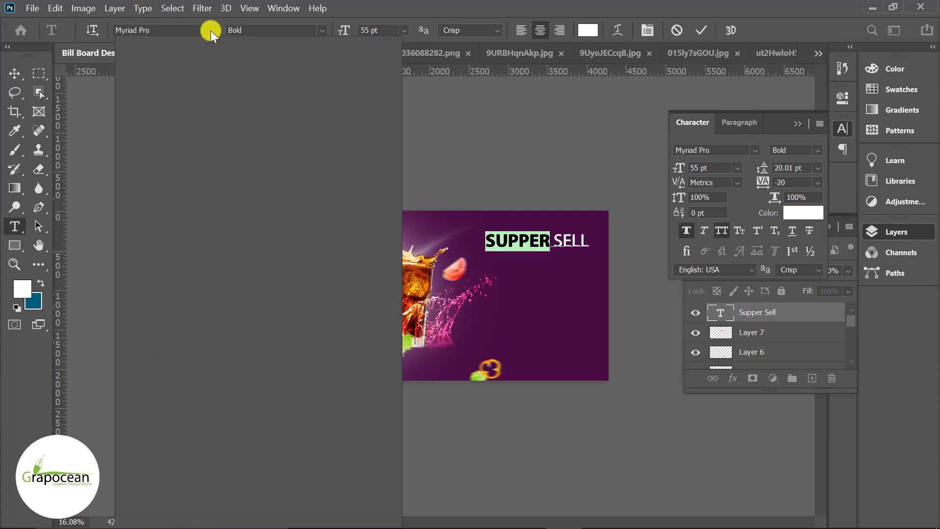
pyautogui.click(430, 83)
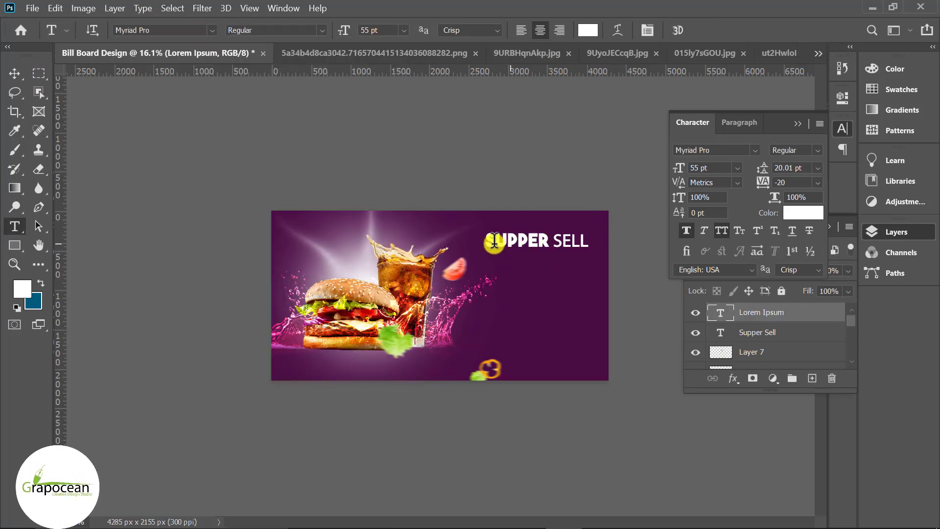
pyautogui.doubleClick(542, 240)
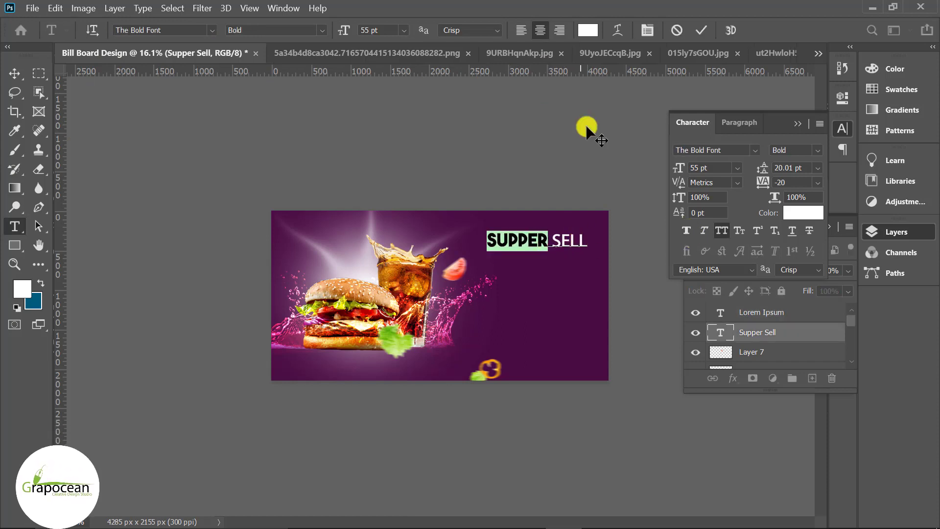
pyautogui.click(587, 30)
pyautogui.click(333, 343)
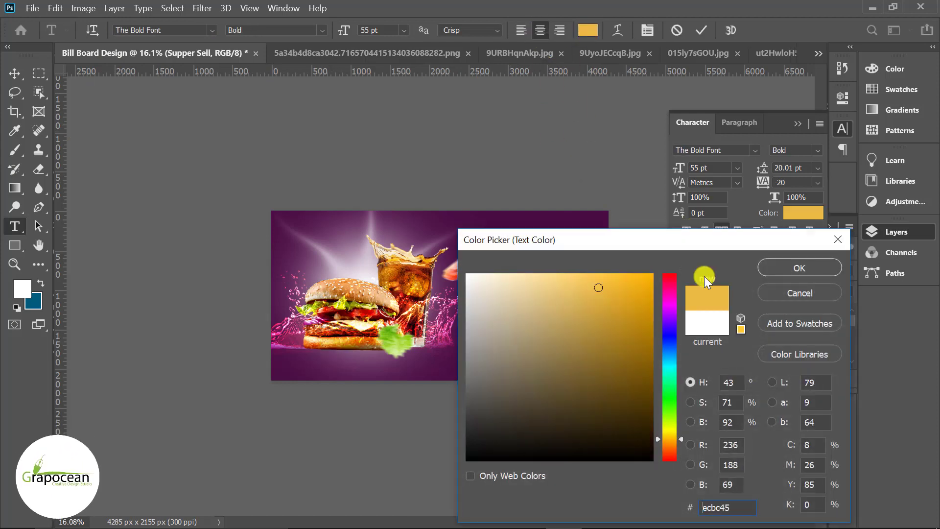
pyautogui.moveTo(692, 240)
pyautogui.mouseDown()
pyautogui.moveTo(718, 368)
pyautogui.moveTo(538, 338)
pyautogui.moveTo(645, 306)
pyautogui.mouseUp()
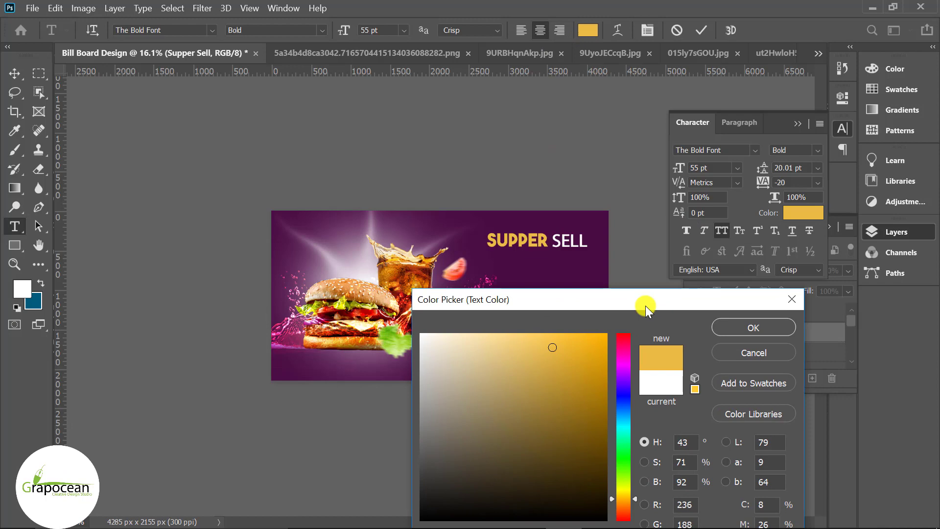
pyautogui.click(601, 337)
pyautogui.click(740, 327)
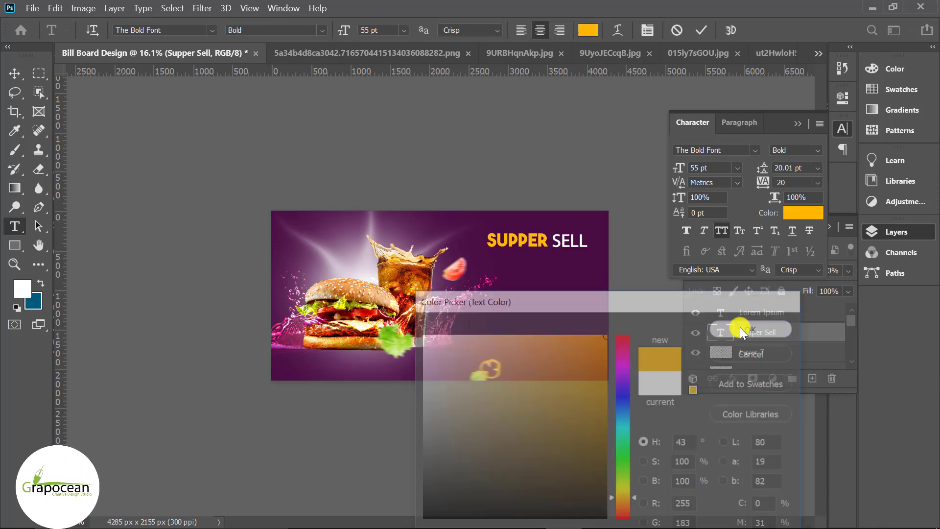
# Step: Set SUPPER in Myriad Pro to match SELL and commit the headline
pyautogui.click(209, 32)
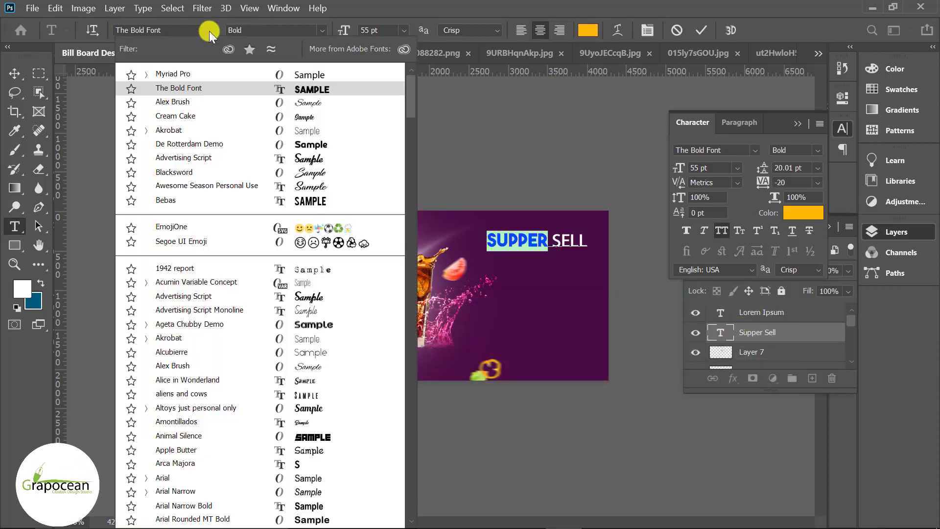
pyautogui.click(172, 74)
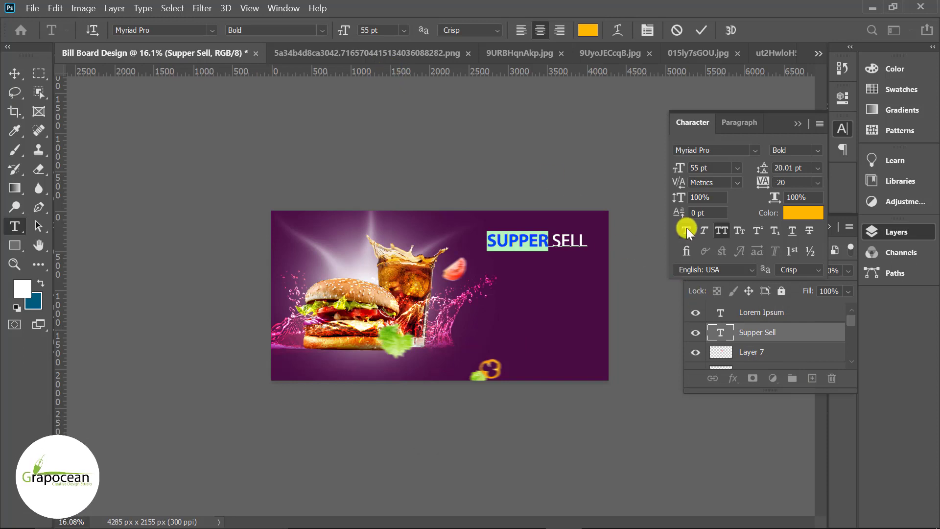
pyautogui.click(132, 260)
pyautogui.press('v')
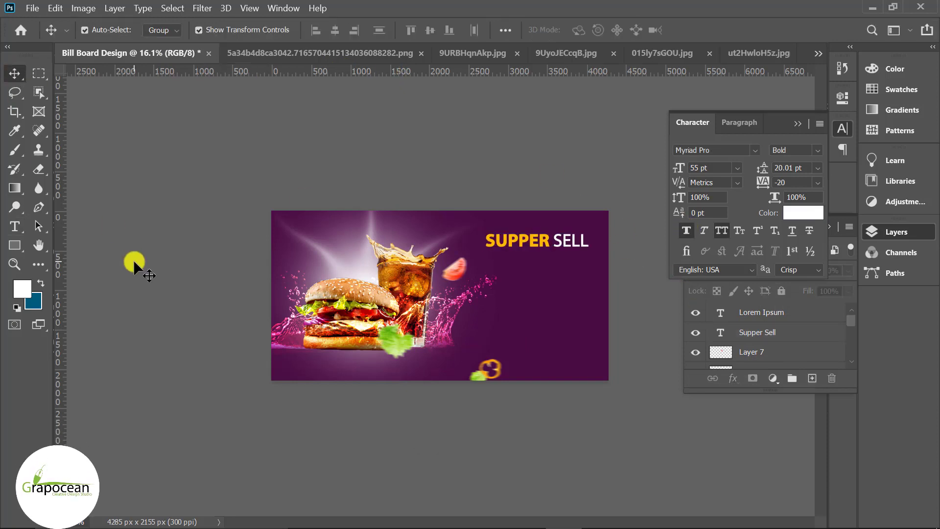
# Step: Type a '30% OFF' text line and enlarge its font size
pyautogui.click(14, 227)
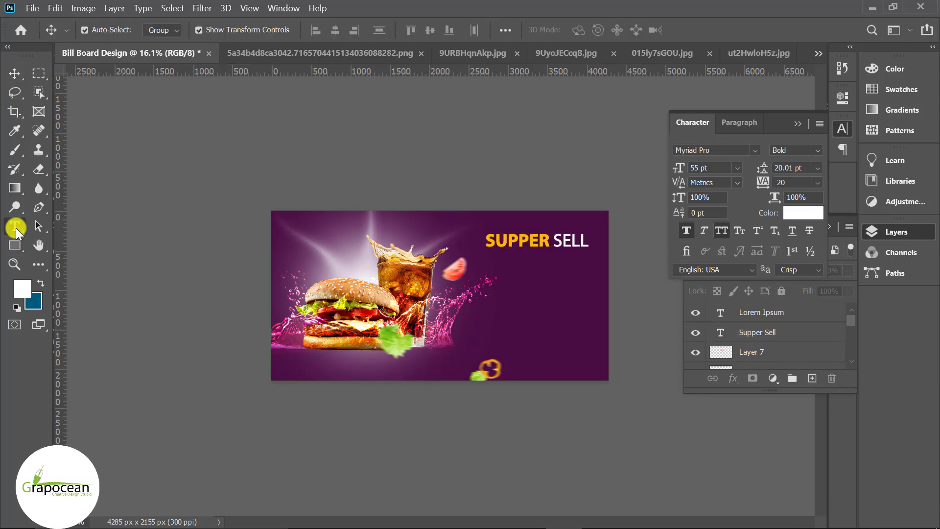
pyautogui.click(512, 299)
pyautogui.press('BackSpace')
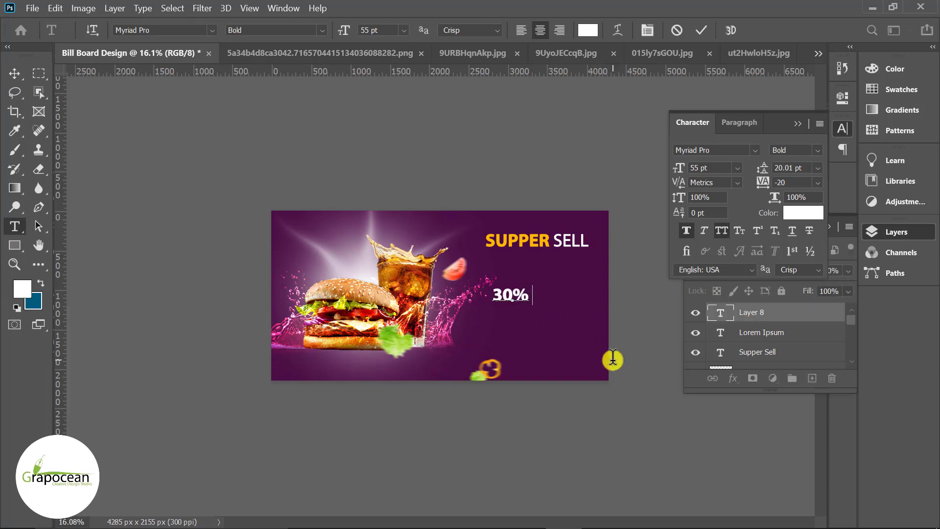
pyautogui.write('OFF')
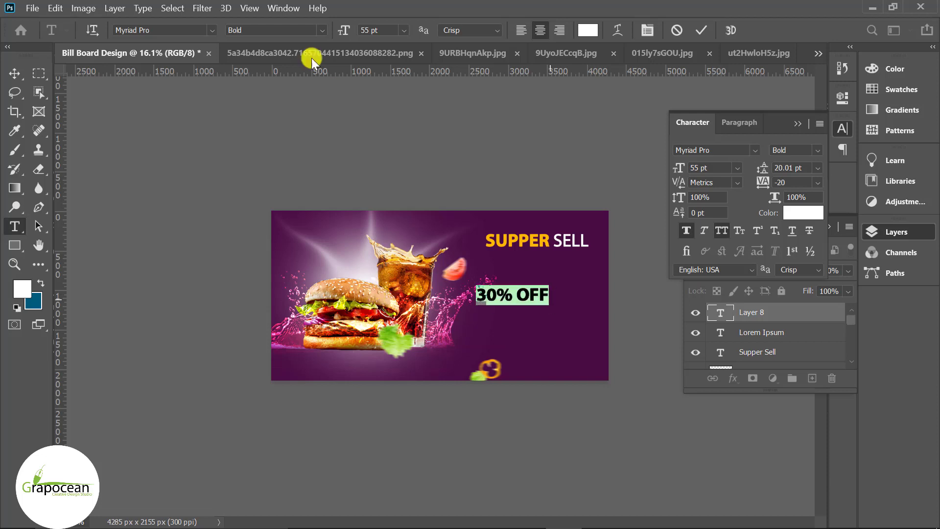
pyautogui.moveTo(338, 30)
pyautogui.mouseDown()
pyautogui.moveTo(374, 37)
pyautogui.moveTo(361, 36)
pyautogui.mouseUp()
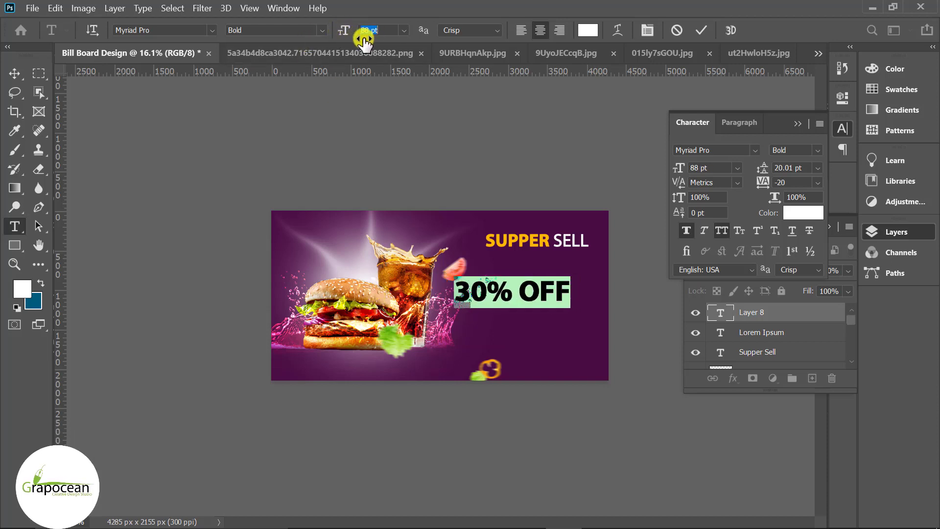
# Step: Turn off faux bold and set 30% OFF to Bold Italic
pyautogui.click(690, 229)
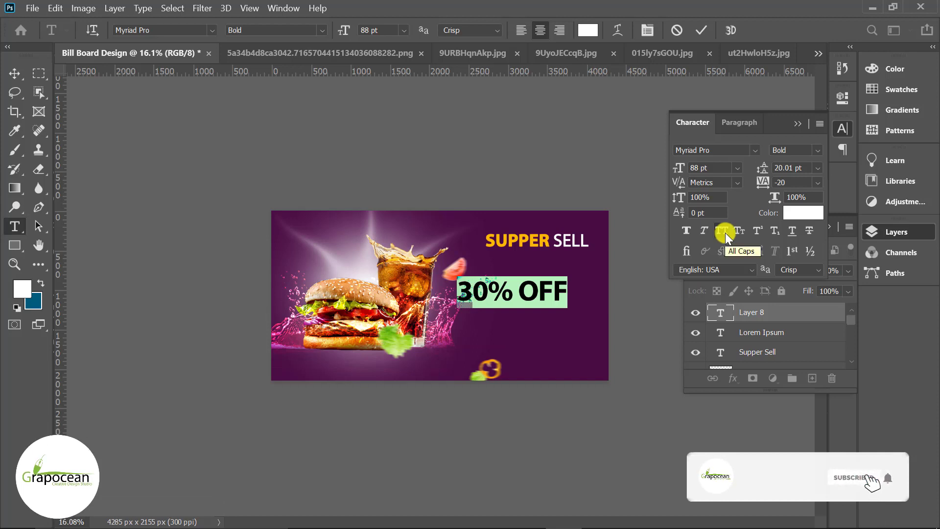
pyautogui.click(543, 297)
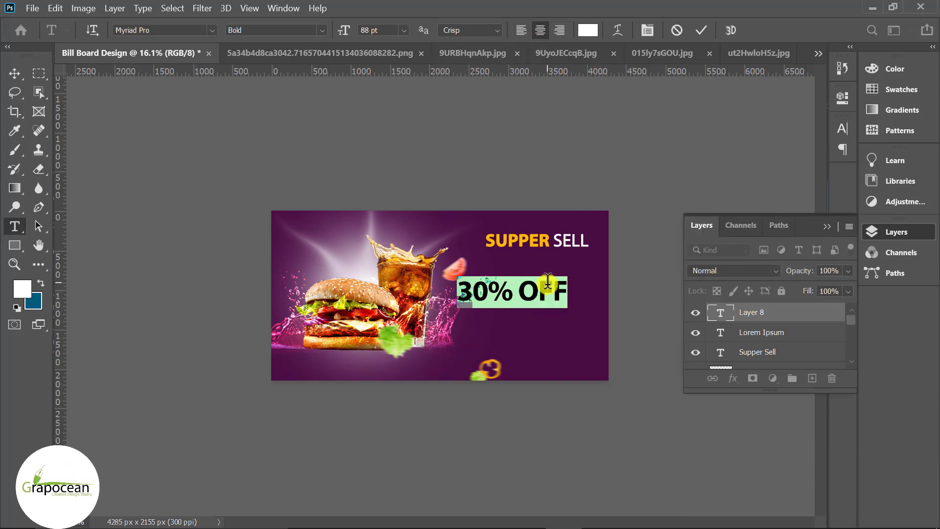
pyautogui.click(322, 30)
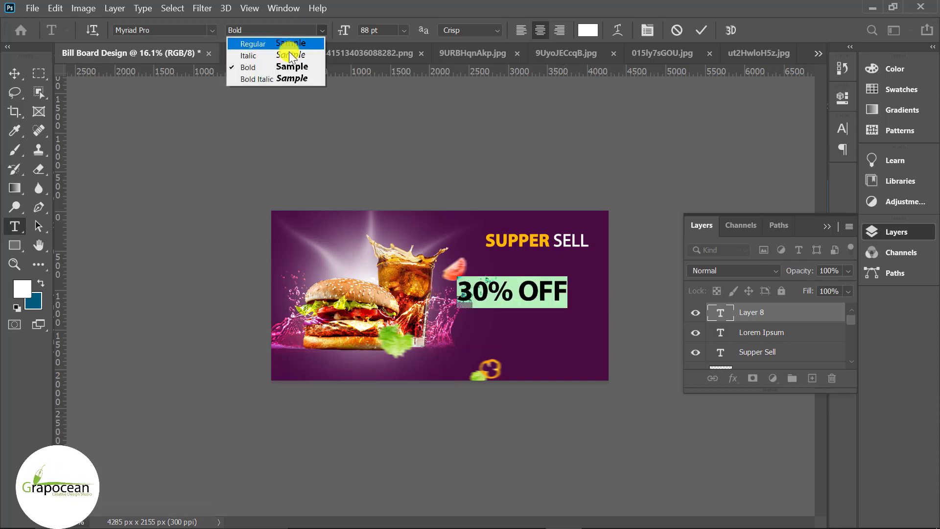
pyautogui.click(274, 79)
pyautogui.click(14, 73)
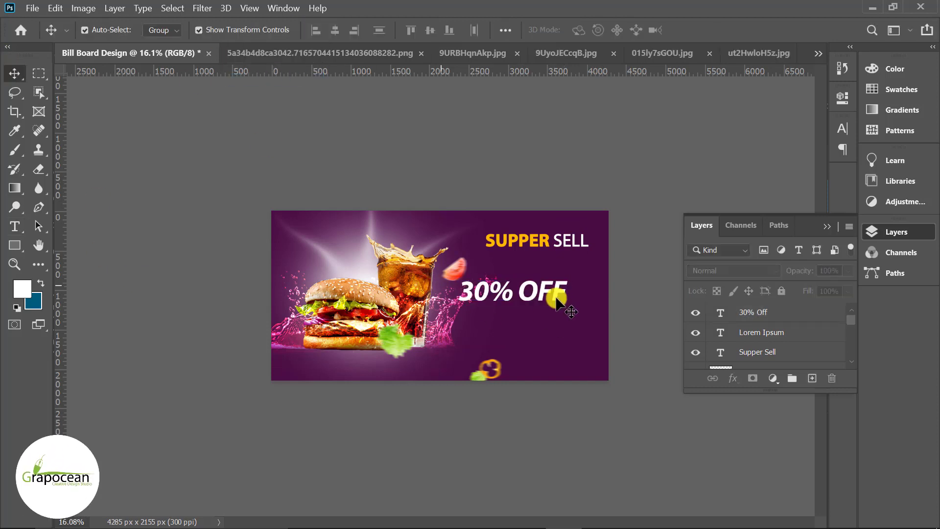
# Step: Move 30% OFF beside the headline and enlarge SUPPER SELL to about 118%
pyautogui.moveTo(557, 299)
pyautogui.mouseDown()
pyautogui.moveTo(566, 259)
pyautogui.moveTo(594, 256)
pyautogui.mouseUp()
pyautogui.hotkey('ctrl', '+')
pyautogui.moveTo(543, 223); pyautogui.dragTo(531, 210)
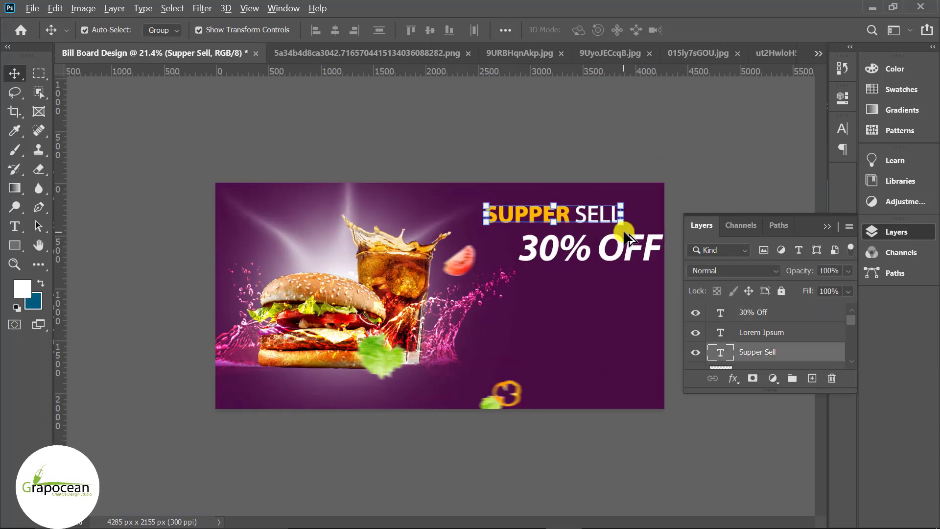
pyautogui.moveTo(625, 232); pyautogui.dragTo(634, 229)
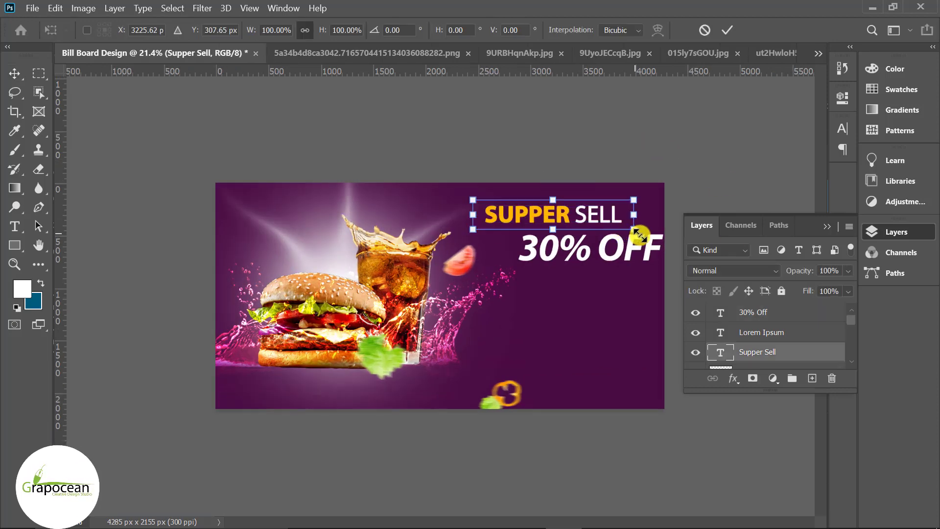
pyautogui.click(725, 32)
# Step: Shrink 30% OFF and line it up beneath SUPPER SELL
pyautogui.click(604, 249)
pyautogui.hotkey('ctrl', 't')
pyautogui.moveTo(663, 263); pyautogui.dragTo(577, 242)
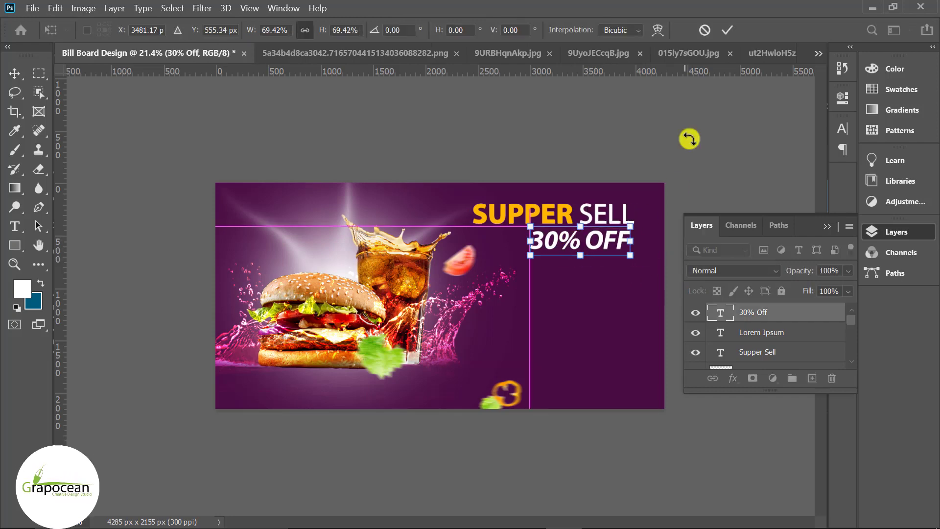
pyautogui.click(726, 29)
pyautogui.click(607, 218)
pyautogui.scroll(-2, 716, 162)
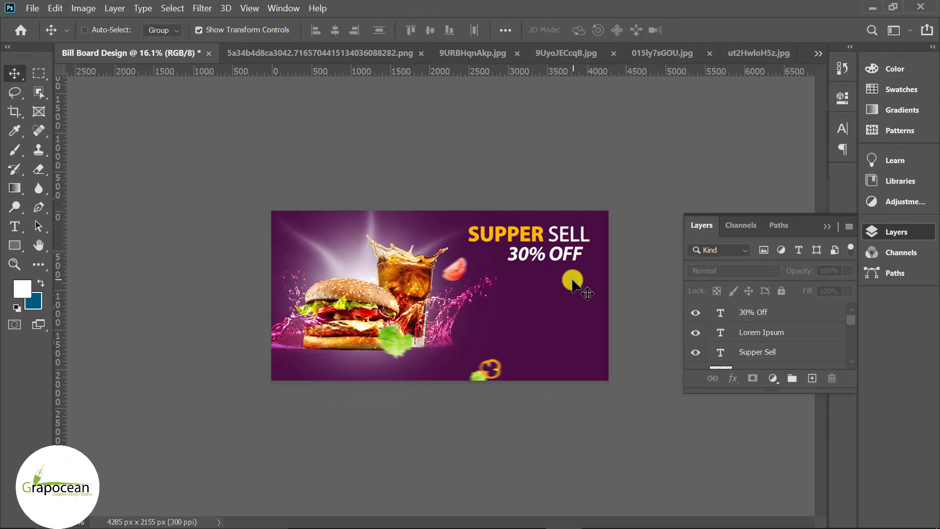
pyautogui.scroll(3, 591, 248)
pyautogui.scroll(1, 592, 248)
pyautogui.moveTo(591, 247); pyautogui.dragTo(615, 231)
pyautogui.scroll(-2, 447, 200)
pyautogui.scroll(-1, 642, 351)
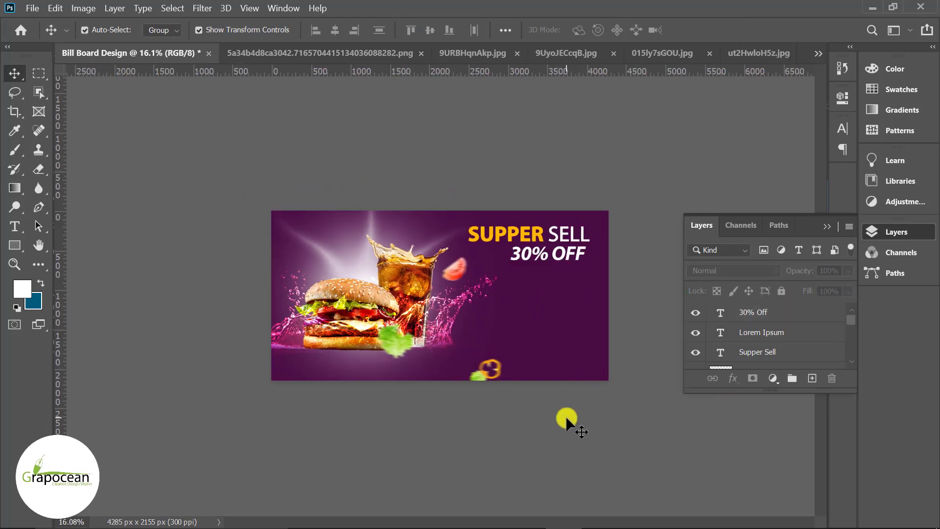
# Step: Draw an orange-yellow rounded rectangle button and position it under 30% OFF
pyautogui.click(15, 245)
pyautogui.click(62, 258)
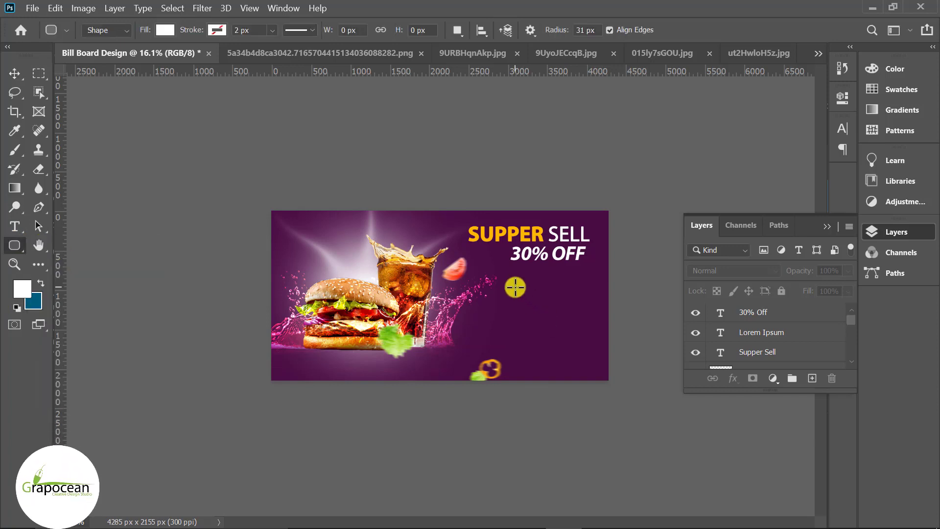
pyautogui.moveTo(580, 302); pyautogui.dragTo(582, 302)
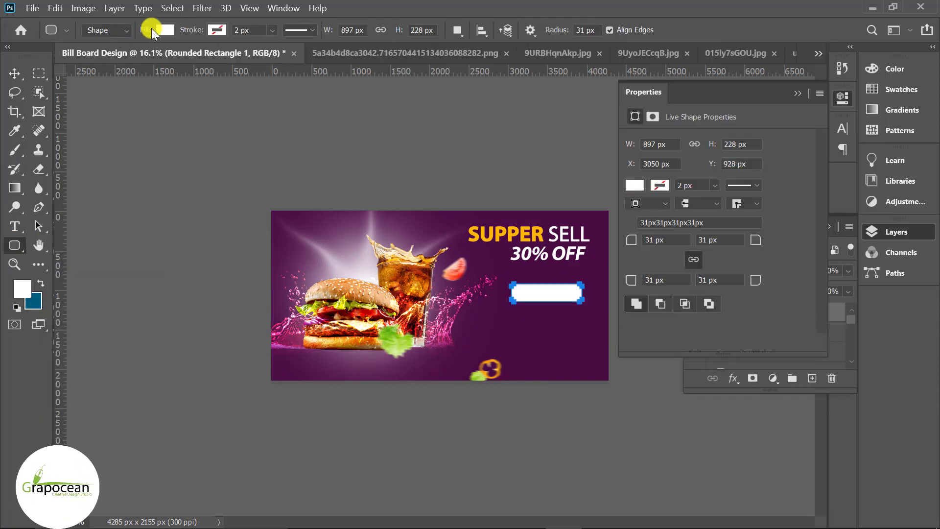
pyautogui.click(166, 30)
pyautogui.click(77, 104)
pyautogui.click(388, 105)
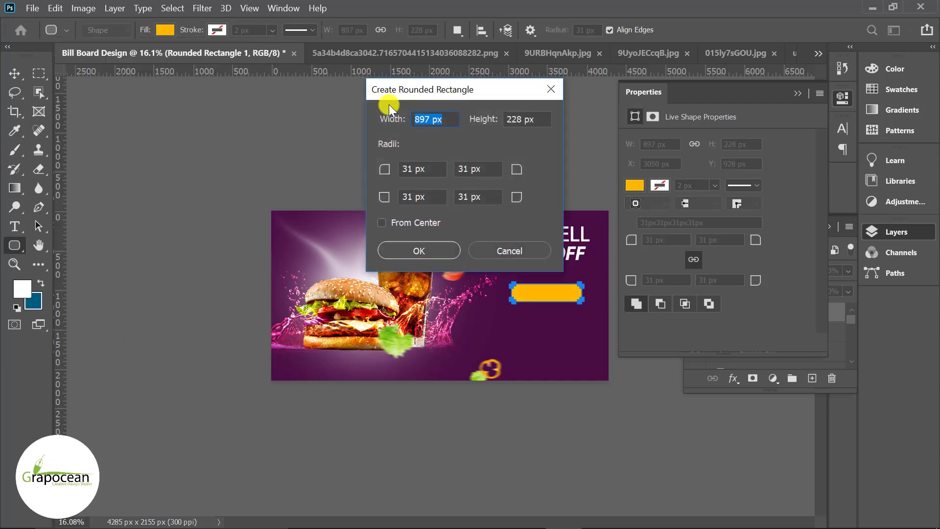
pyautogui.click(550, 89)
pyautogui.click(14, 73)
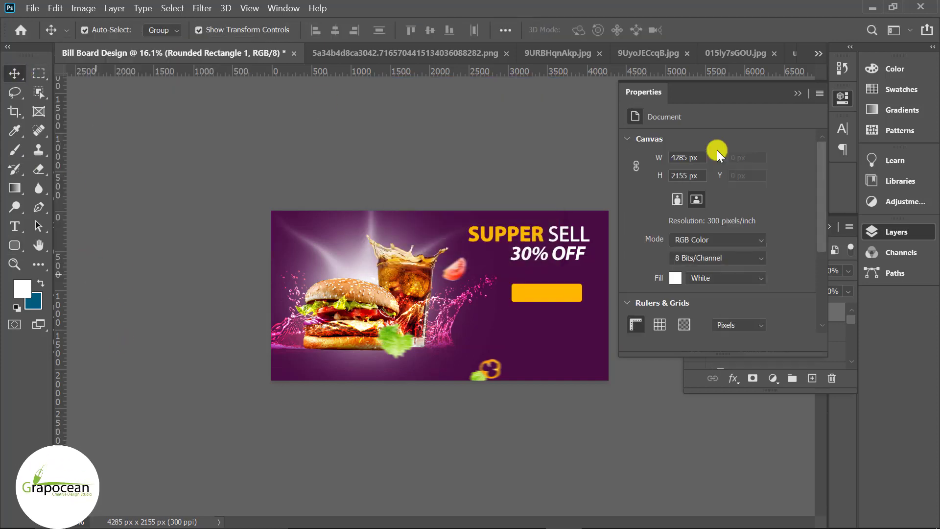
pyautogui.click(798, 91)
pyautogui.scroll(1, 581, 417)
pyautogui.moveTo(578, 291); pyautogui.dragTo(580, 285)
# Step: Type a 'BEST SELL' label at 31 pt and move it onto the button
pyautogui.click(14, 226)
pyautogui.click(541, 329)
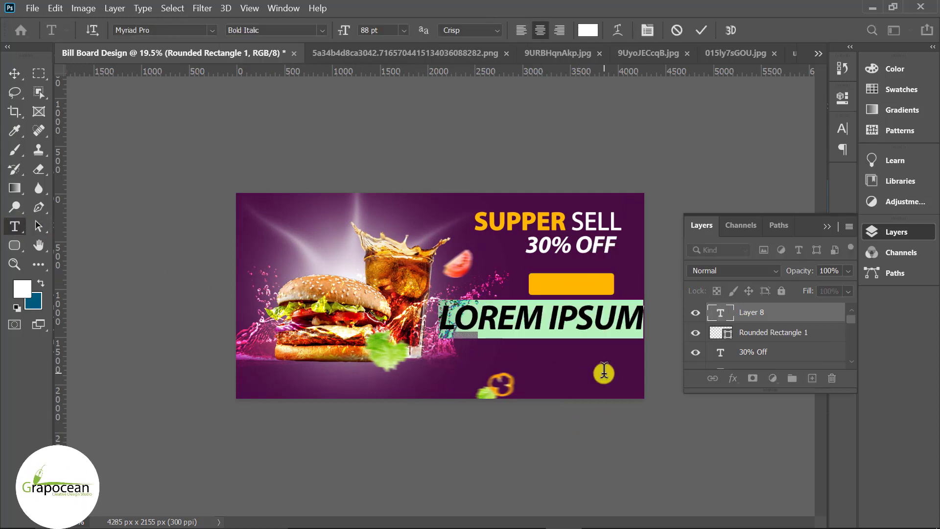
pyautogui.press('BackSpace')
pyautogui.write('ELL')
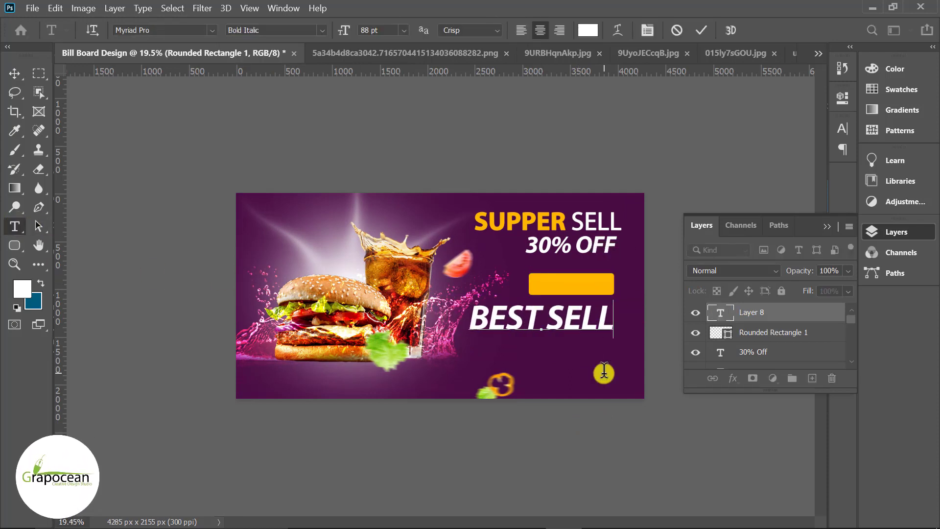
pyautogui.moveTo(613, 321); pyautogui.dragTo(447, 325)
pyautogui.moveTo(344, 30); pyautogui.dragTo(308, 27)
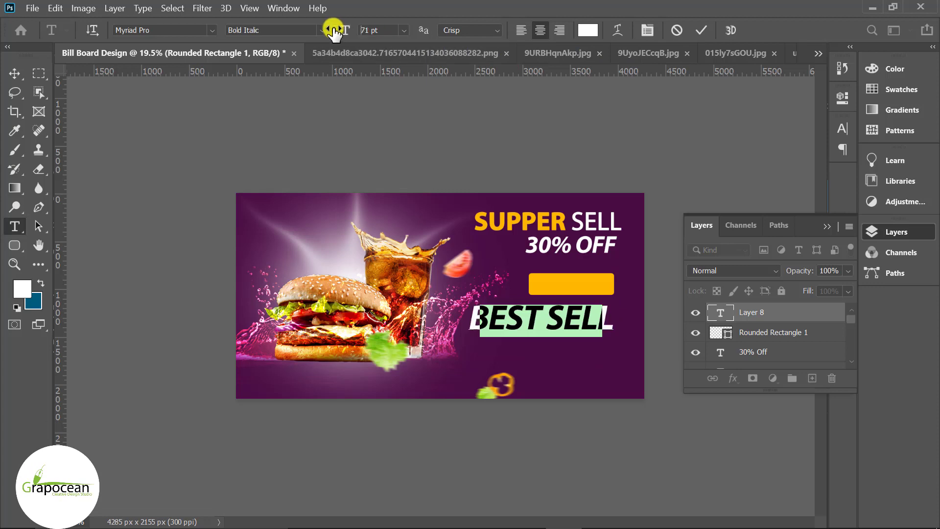
pyautogui.click(14, 73)
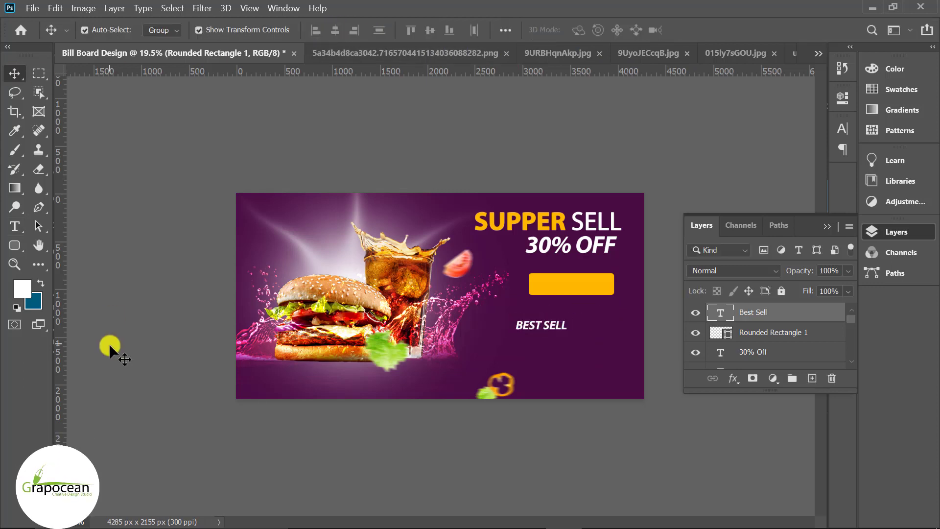
pyautogui.moveTo(557, 331); pyautogui.dragTo(589, 289)
# Step: Change the label to 'BEST OFFER' and centre it inside the button
pyautogui.click(132, 209)
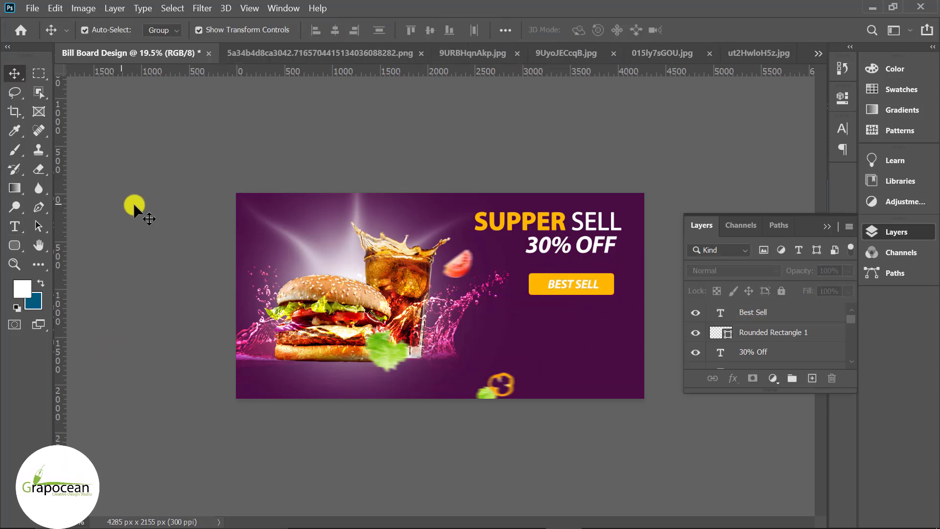
pyautogui.press('t')
pyautogui.doubleClick(577, 284)
pyautogui.press('BackSpace')
pyautogui.write('OFFER')
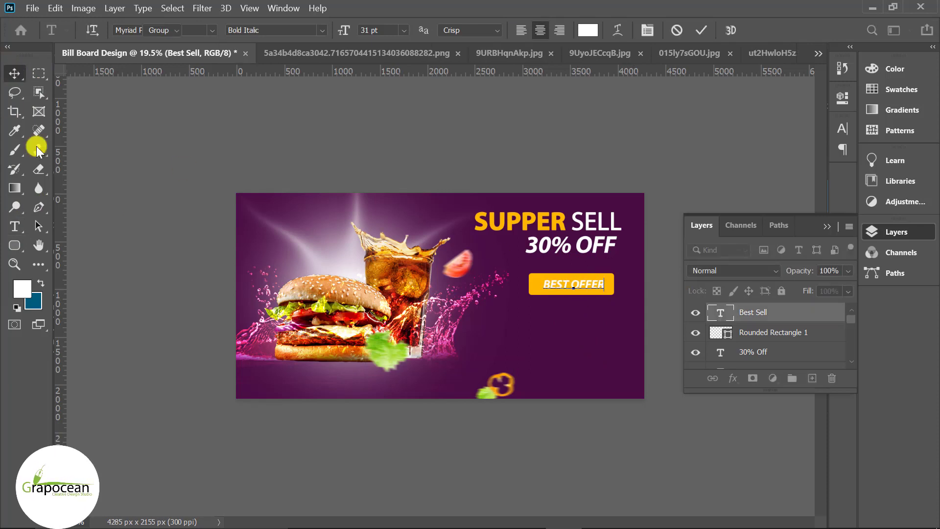
pyautogui.hotkey('ctrl', 'Return')
pyautogui.press('v')
pyautogui.moveTo(585, 284); pyautogui.dragTo(593, 279)
pyautogui.scroll(-2, 546, 419)
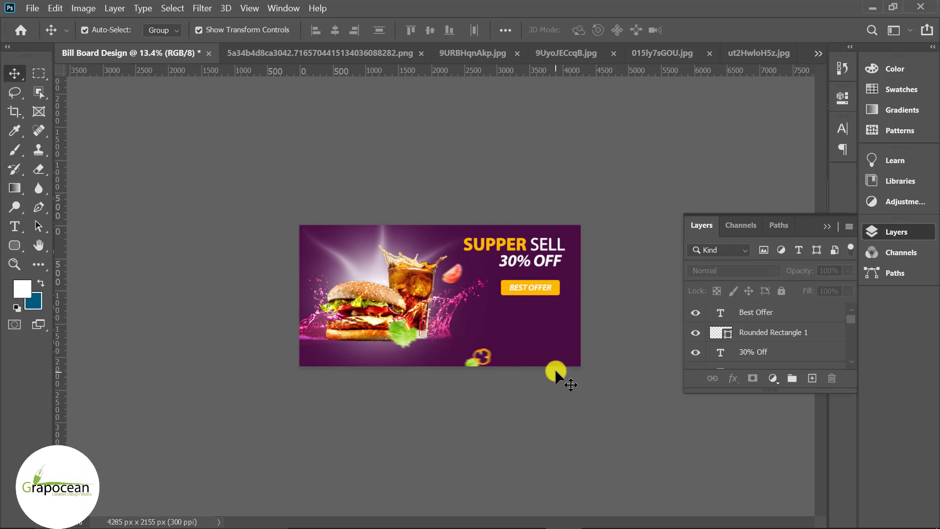
pyautogui.scroll(2, 558, 355)
pyautogui.scroll(1, 564, 345)
pyautogui.click(21, 227)
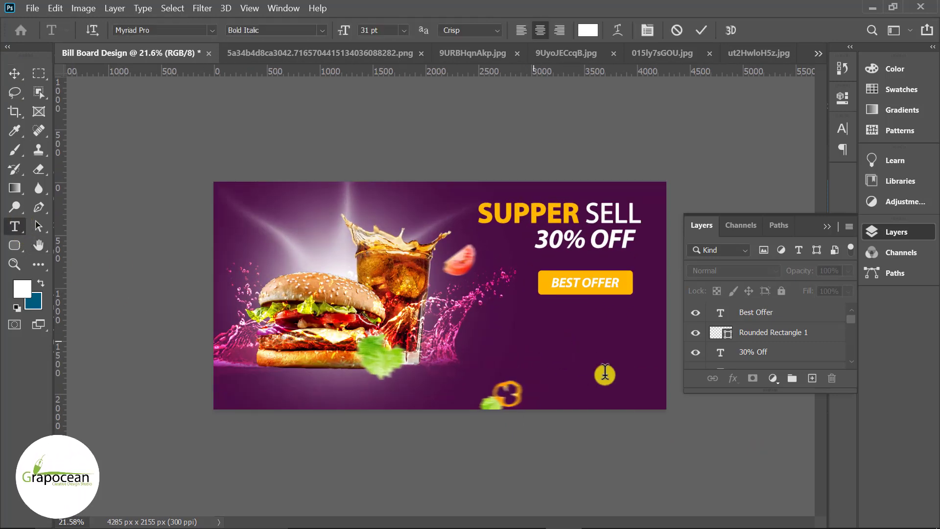
pyautogui.click(533, 341)
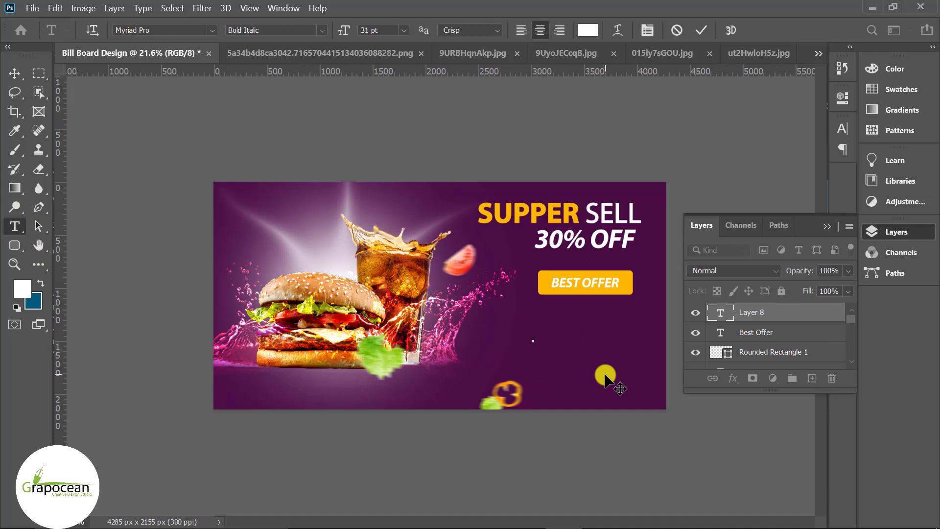
# Step: Type 'ONLY' below the button and the price '$30' on a line beneath it
pyautogui.write('ONLY')
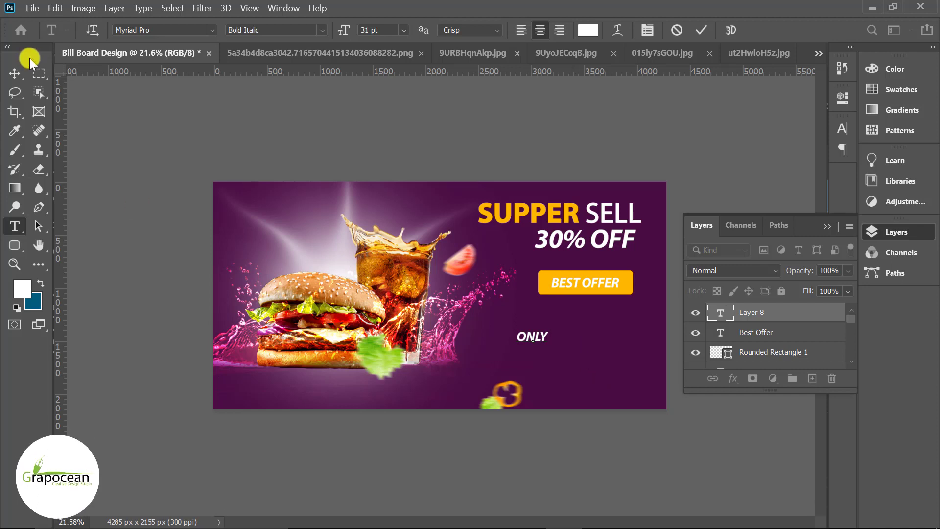
pyautogui.click(14, 73)
pyautogui.click(15, 227)
pyautogui.click(534, 368)
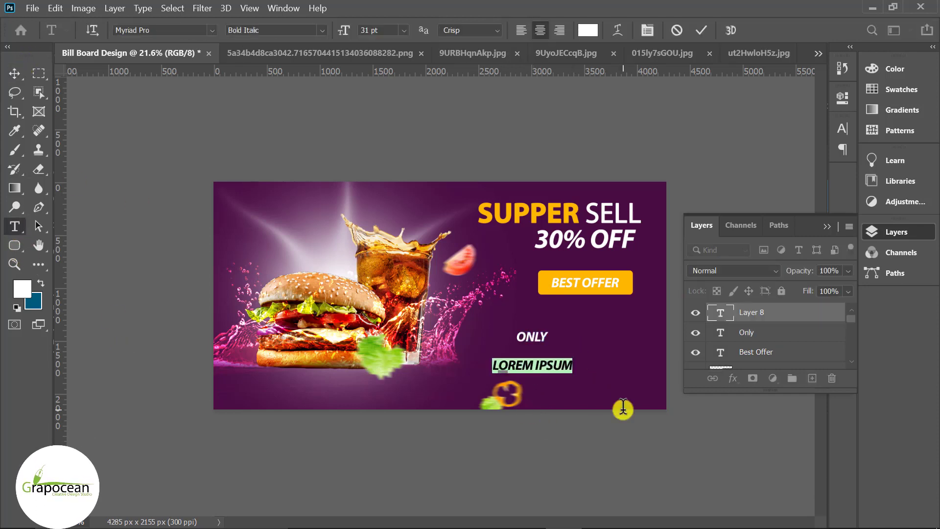
pyautogui.write('25')
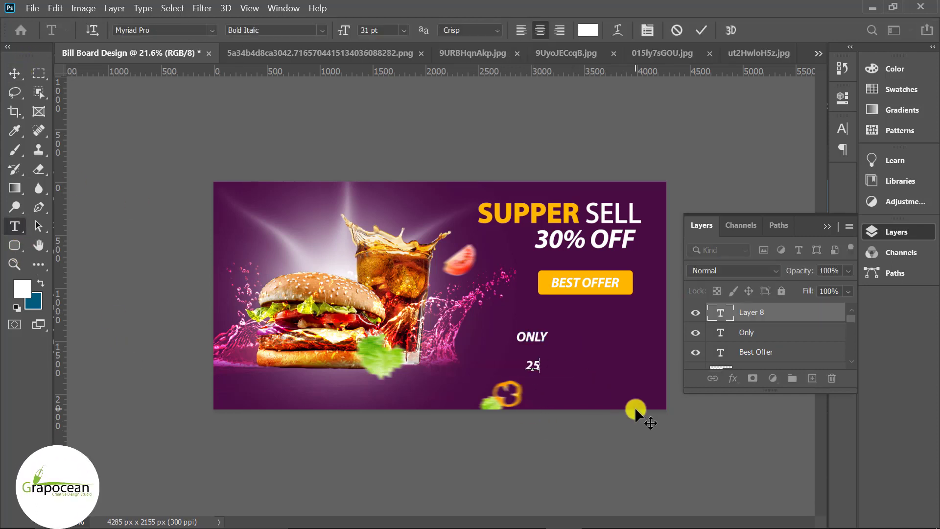
pyautogui.press('BackSpace')
pyautogui.press('BackSpace')
pyautogui.write('30')
pyautogui.write('$')
pyautogui.write('$')
# Step: Set the $30 price to 23 pt, coloured with the BEST OFFER button's yellow
pyautogui.scroll(2, 563, 389)
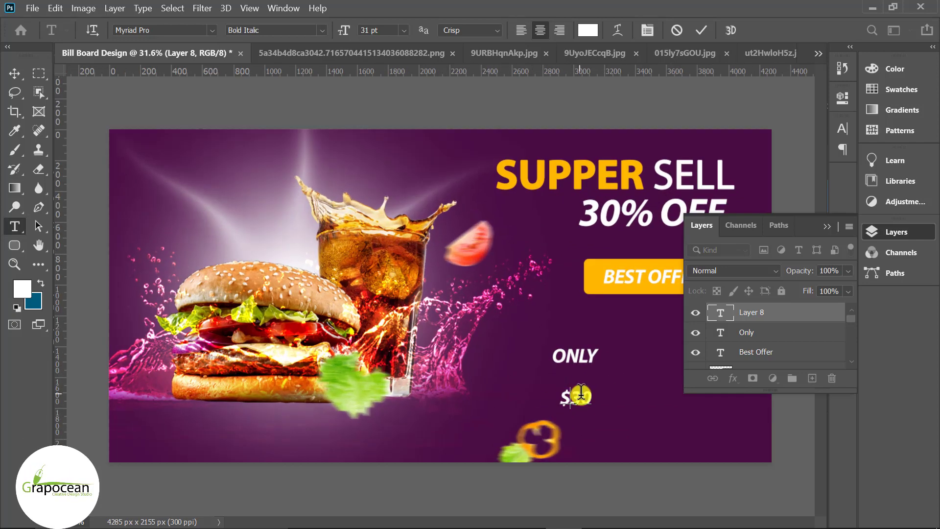
pyautogui.moveTo(343, 33); pyautogui.dragTo(338, 35)
pyautogui.click(587, 30)
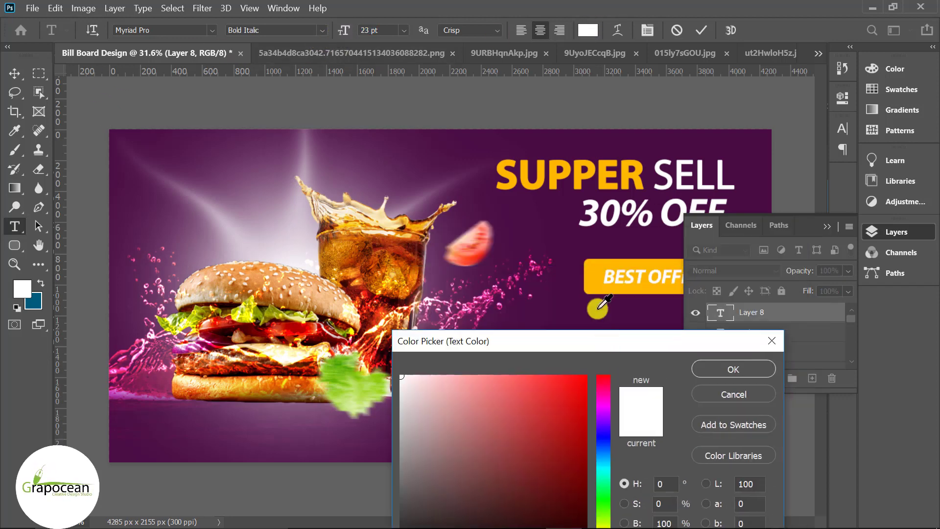
pyautogui.click(596, 276)
pyautogui.click(741, 368)
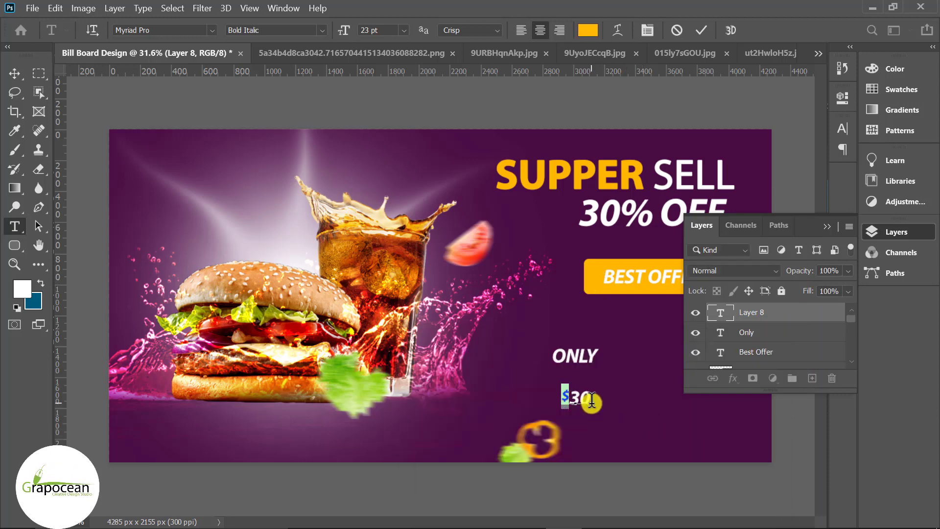
pyautogui.click(588, 30)
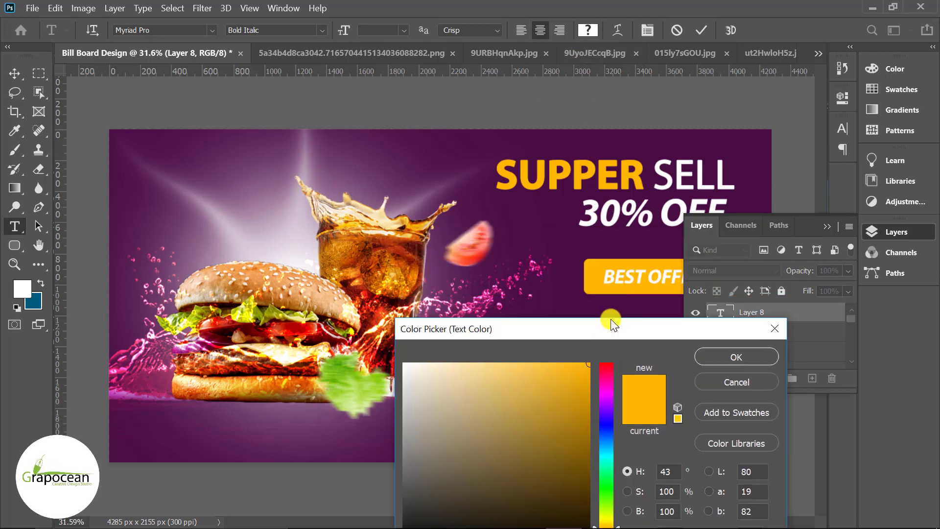
pyautogui.click(744, 357)
pyautogui.click(14, 73)
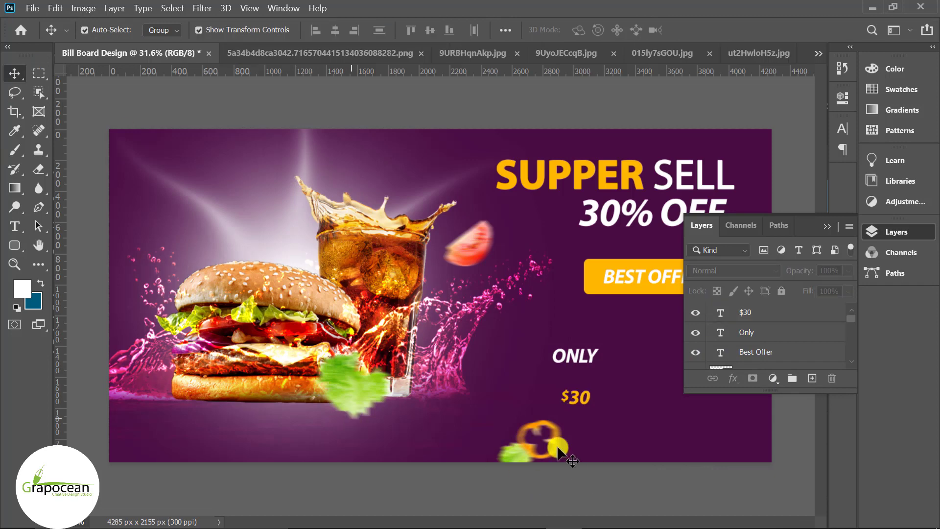
pyautogui.scroll(-2, 650, 426)
pyautogui.scroll(2, 637, 433)
pyautogui.scroll(-2, 622, 426)
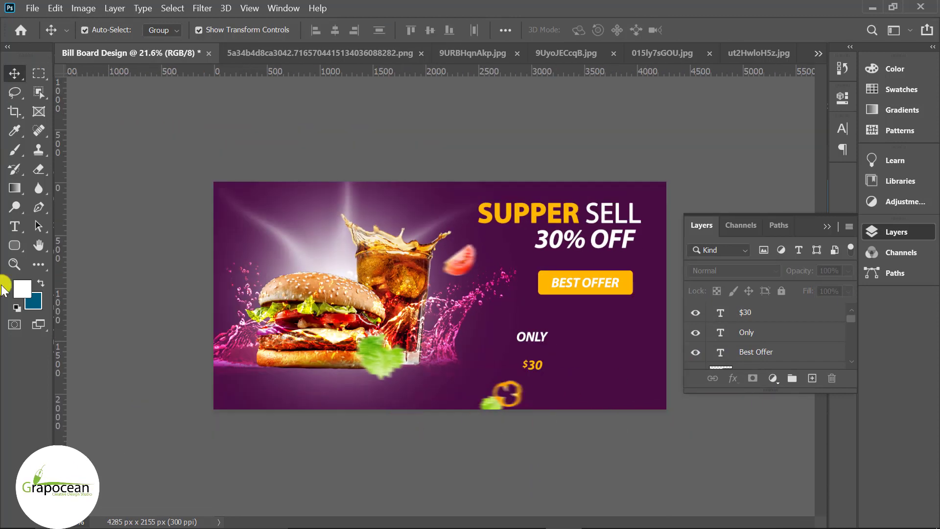
# Step: Change the price text to $30.00 and scale it up
pyautogui.click(14, 226)
pyautogui.scroll(1, 551, 404)
pyautogui.click(560, 382)
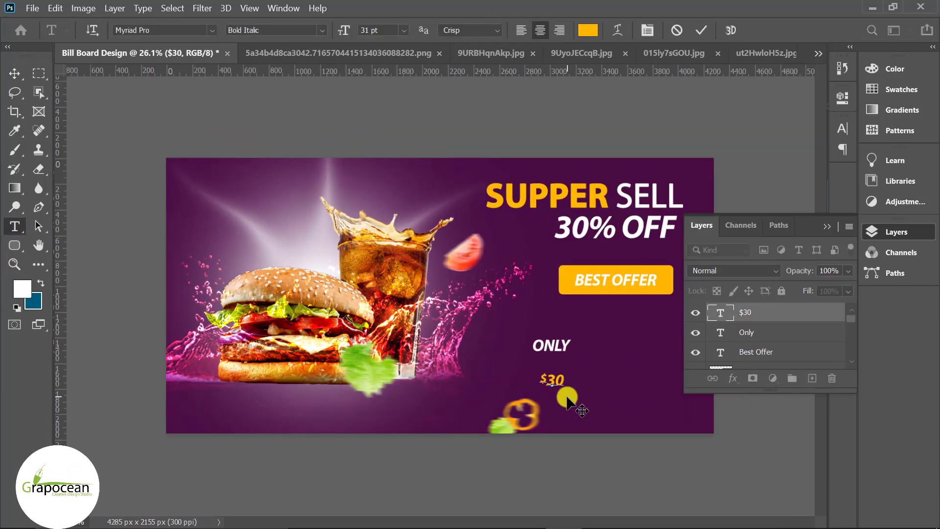
pyautogui.write('.0')
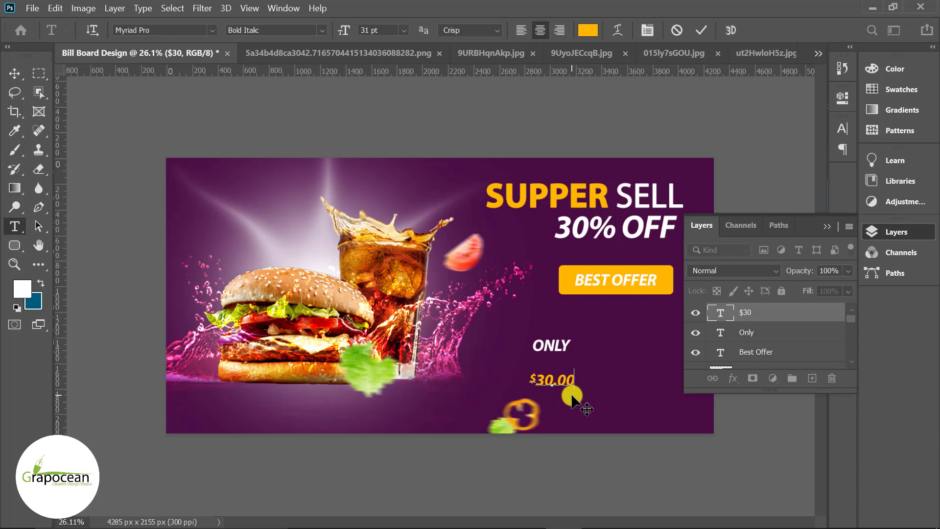
pyautogui.write('0')
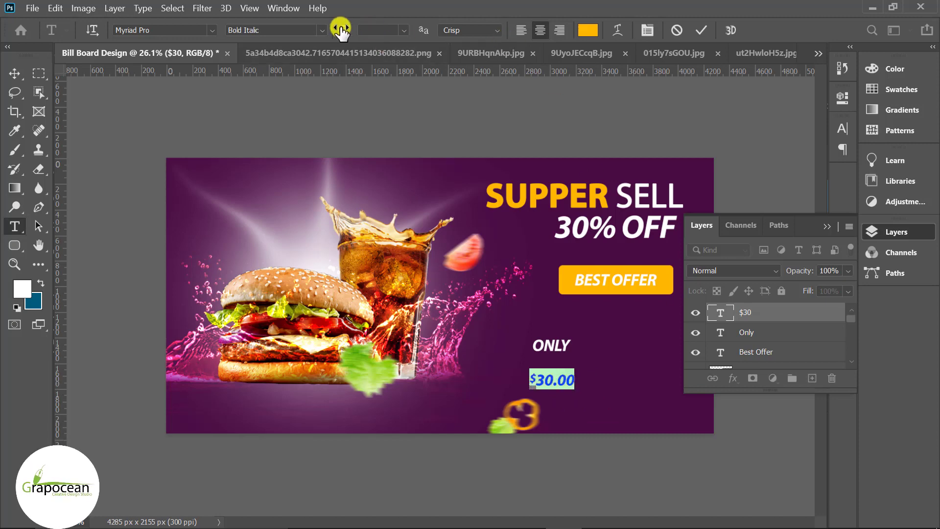
pyautogui.click(14, 73)
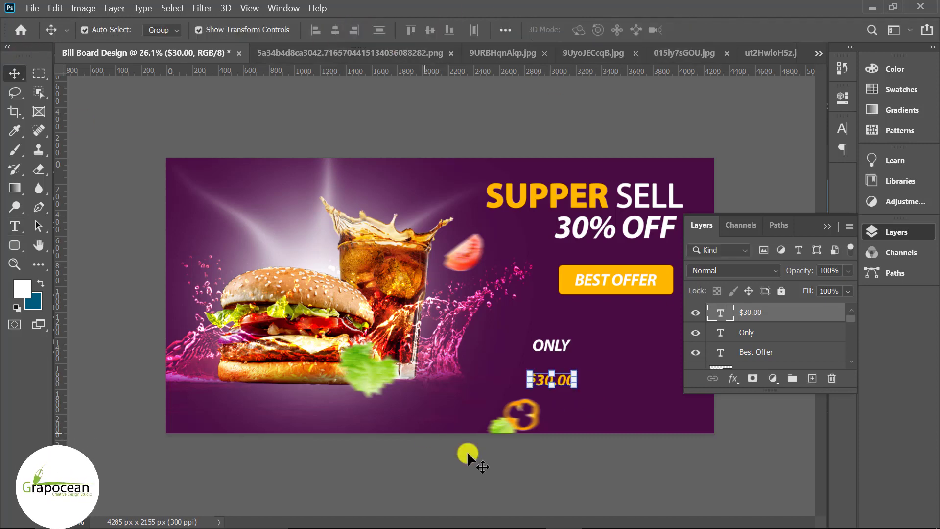
pyautogui.scroll(1, 439, 293)
pyautogui.hotkey('ctrl', 't')
pyautogui.moveTo(605, 408)
pyautogui.mouseDown()
pyautogui.moveTo(635, 402)
pyautogui.moveTo(628, 394)
pyautogui.mouseUp()
# Step: Switch the $30.00 price to a bolder font style
pyautogui.click(18, 228)
pyautogui.doubleClick(646, 384)
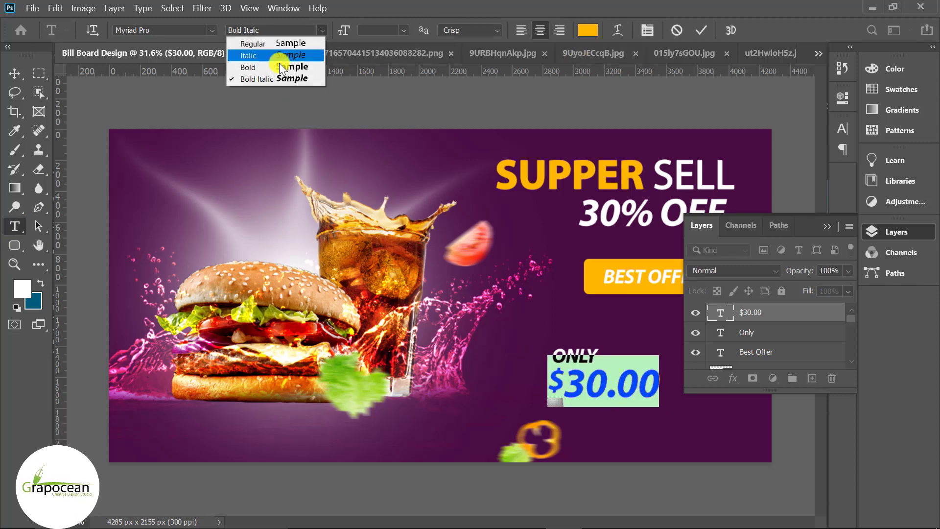
pyautogui.click(14, 73)
# Step: Position the $30.00 price snugly beneath the ONLY line
pyautogui.scroll(-2, 360, 459)
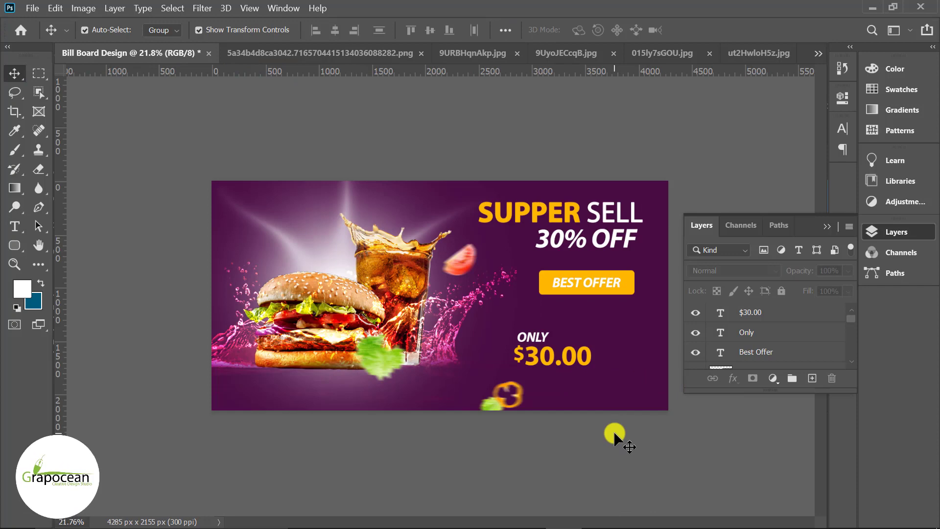
pyautogui.moveTo(545, 357)
pyautogui.mouseDown()
pyautogui.moveTo(518, 355)
pyautogui.moveTo(551, 340)
pyautogui.mouseUp()
pyautogui.scroll(2, 556, 340)
pyautogui.moveTo(550, 377); pyautogui.dragTo(554, 358)
pyautogui.click(528, 475)
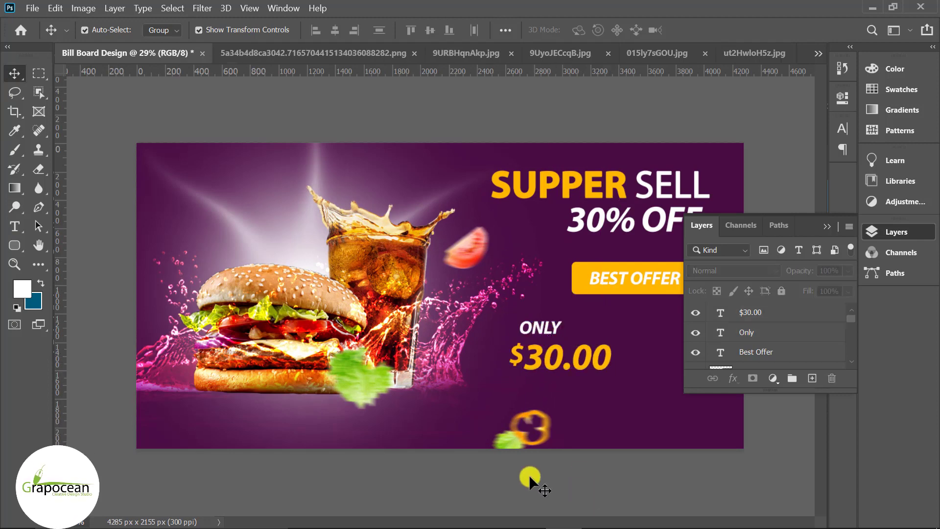
pyautogui.scroll(-2, 393, 438)
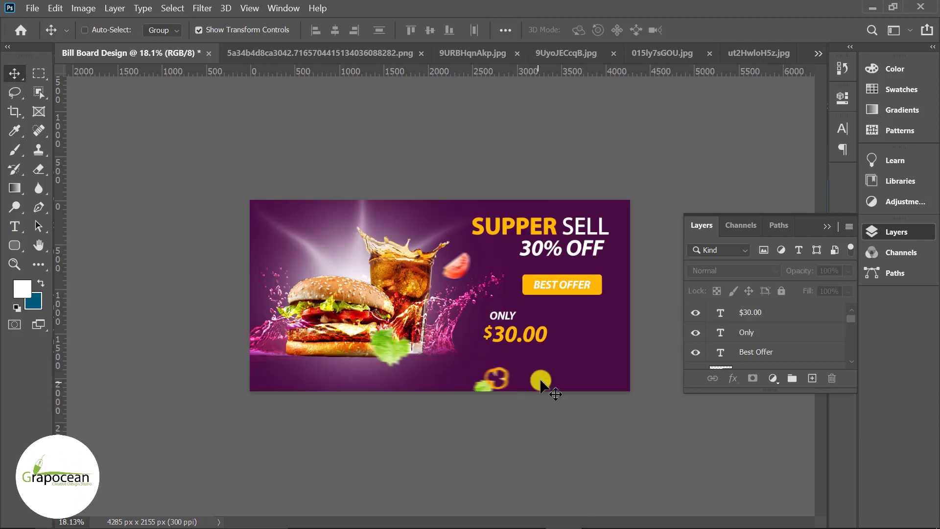
pyautogui.scroll(2, 540, 380)
pyautogui.moveTo(528, 342); pyautogui.dragTo(530, 342)
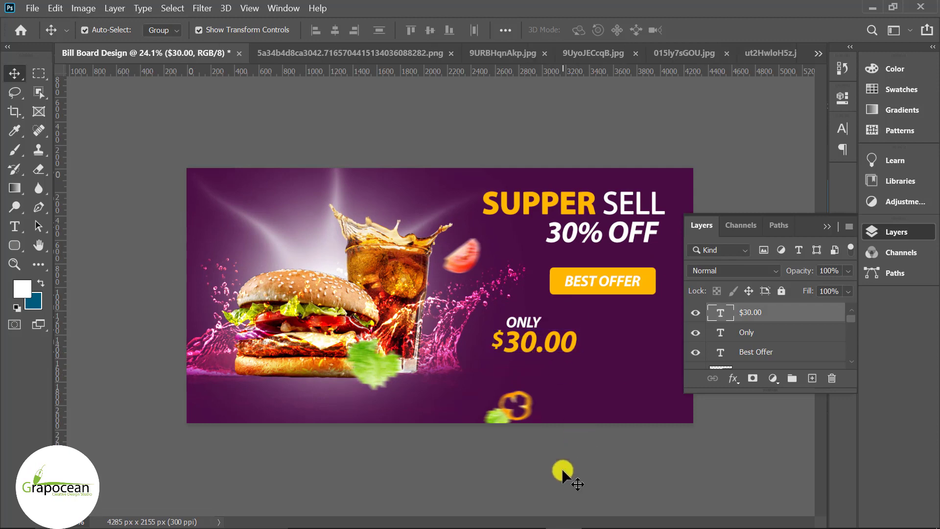
# Step: Add a 'Regular Price' label in regular weight at 23 pt, with all caps off
pyautogui.click(15, 226)
pyautogui.click(583, 389)
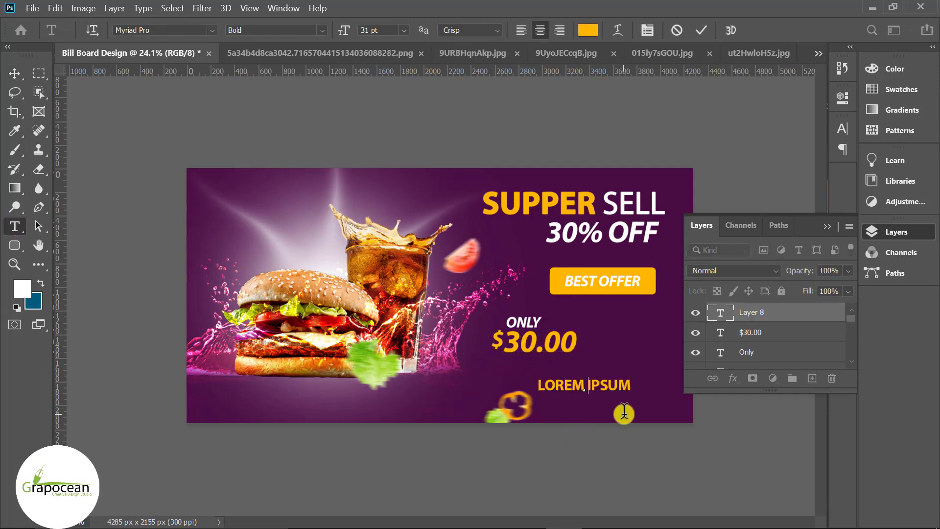
pyautogui.write('REGULAR PRIC')
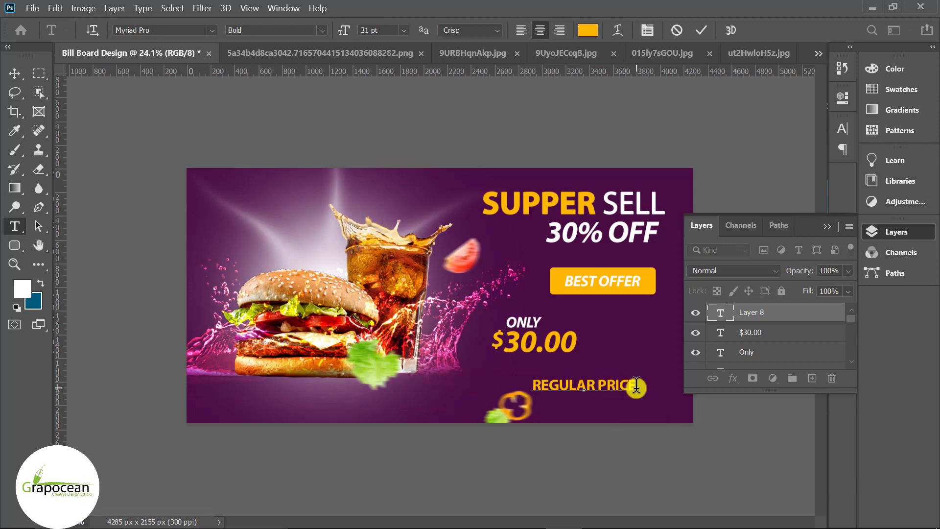
pyautogui.hotkey('ctrl', 'a')
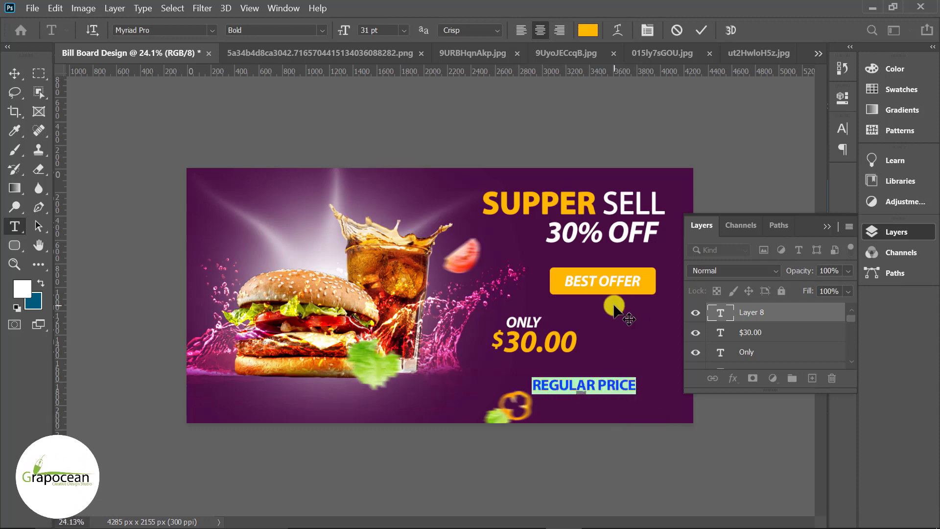
pyautogui.hotkey('ctrl', 't')
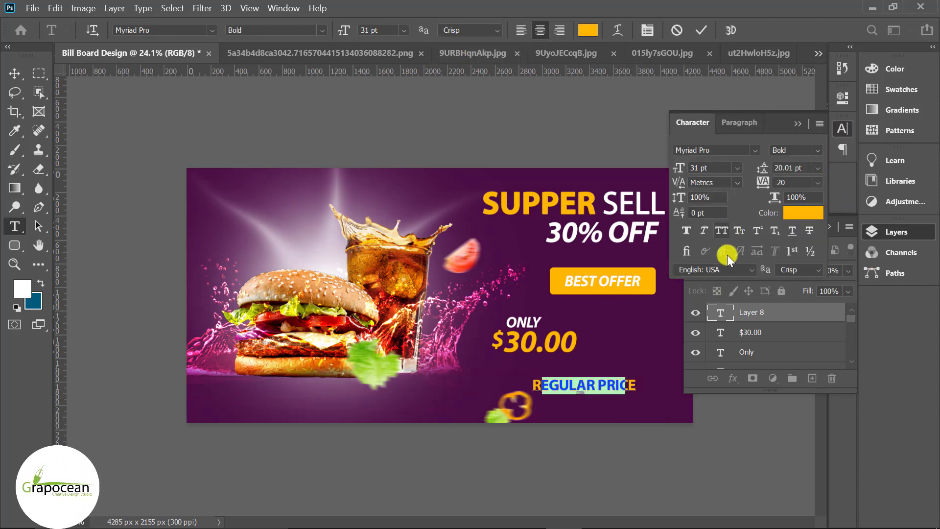
pyautogui.click(722, 230)
pyautogui.click(547, 387)
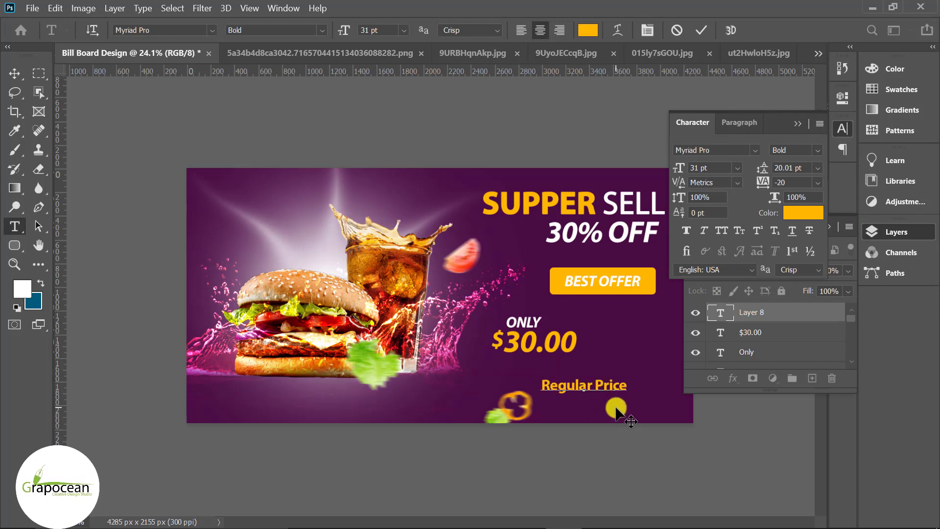
pyautogui.click(322, 30)
pyautogui.click(279, 39)
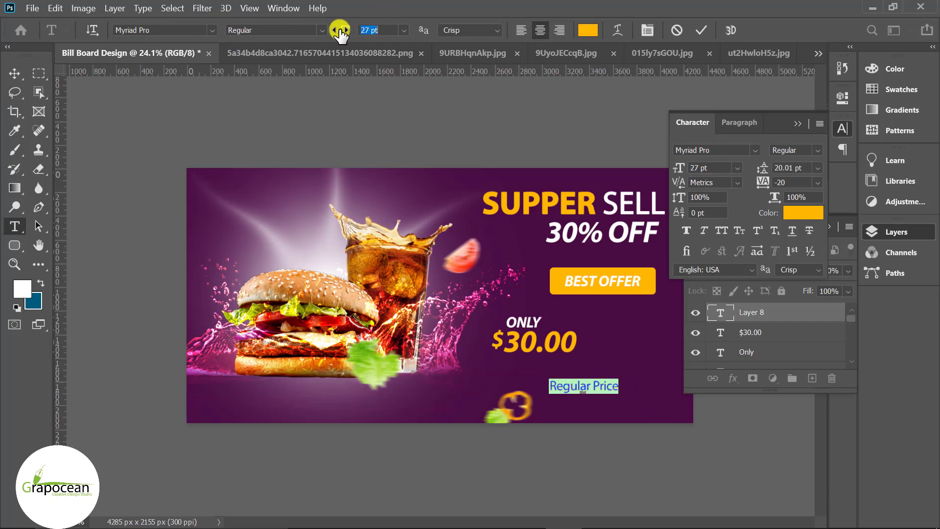
pyautogui.moveTo(340, 32); pyautogui.dragTo(335, 31)
pyautogui.click(15, 73)
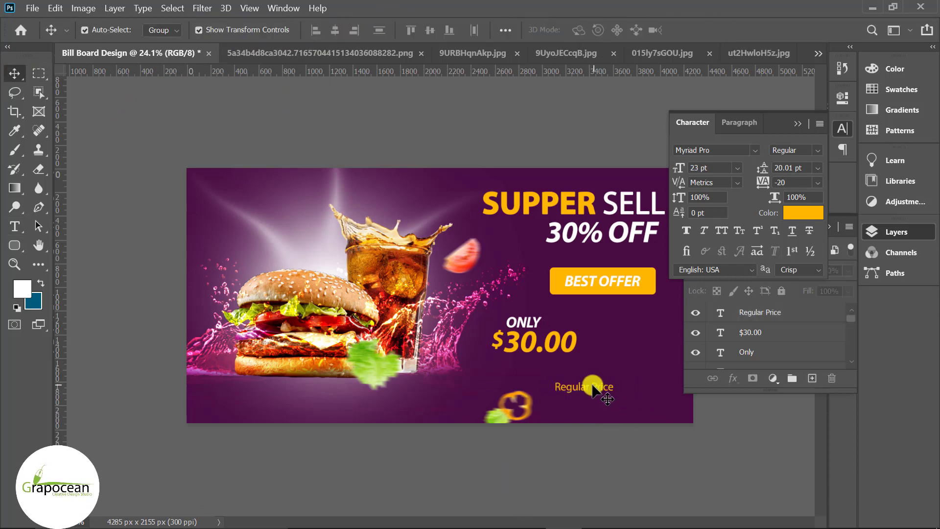
# Step: Place Regular Price beside $30.00 and duplicate $30.00 to its right
pyautogui.moveTo(593, 389); pyautogui.dragTo(622, 337)
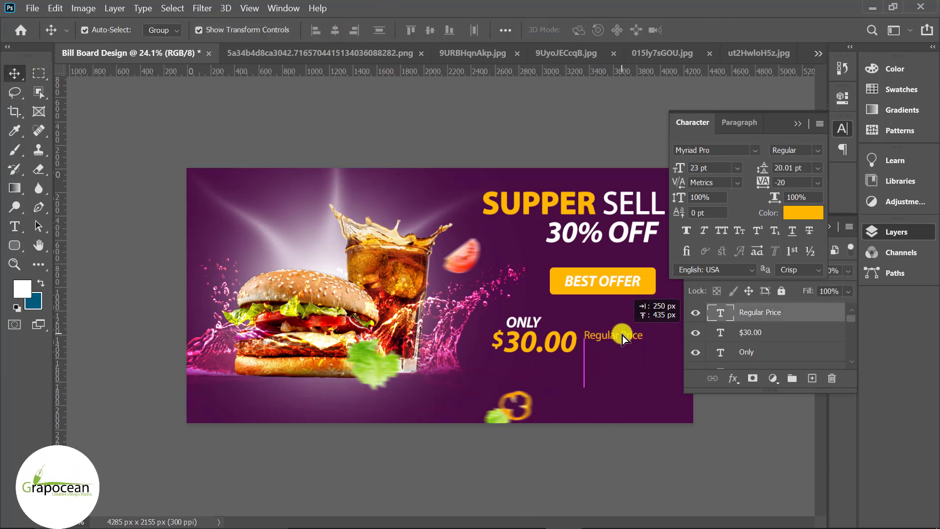
pyautogui.moveTo(571, 343)
pyautogui.mouseDown()
pyautogui.moveTo(640, 360)
pyautogui.moveTo(654, 353)
pyautogui.moveTo(641, 363)
pyautogui.moveTo(588, 348)
pyautogui.moveTo(597, 348)
pyautogui.mouseUp()
pyautogui.click(726, 30)
pyautogui.scroll(2, 588, 378)
pyautogui.scroll(-3, 587, 377)
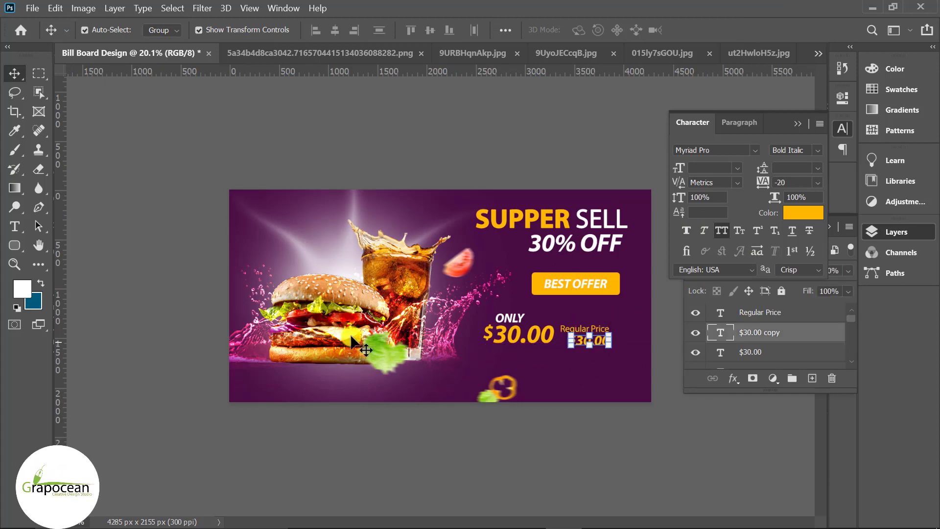
# Step: Change the copied price to $60.00 under Regular Price
pyautogui.click(14, 226)
pyautogui.scroll(2, 442, 297)
pyautogui.click(625, 351)
pyautogui.press('BackSpace')
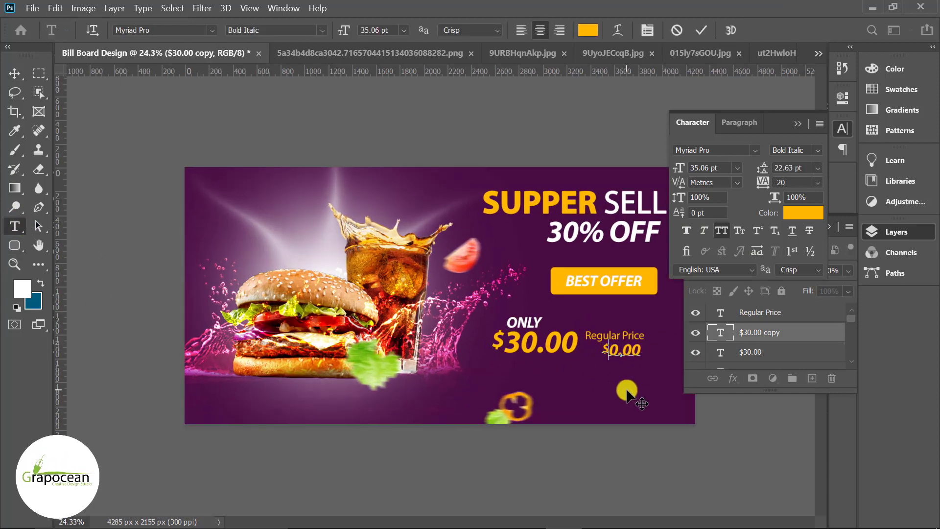
pyautogui.write('6')
pyautogui.click(14, 74)
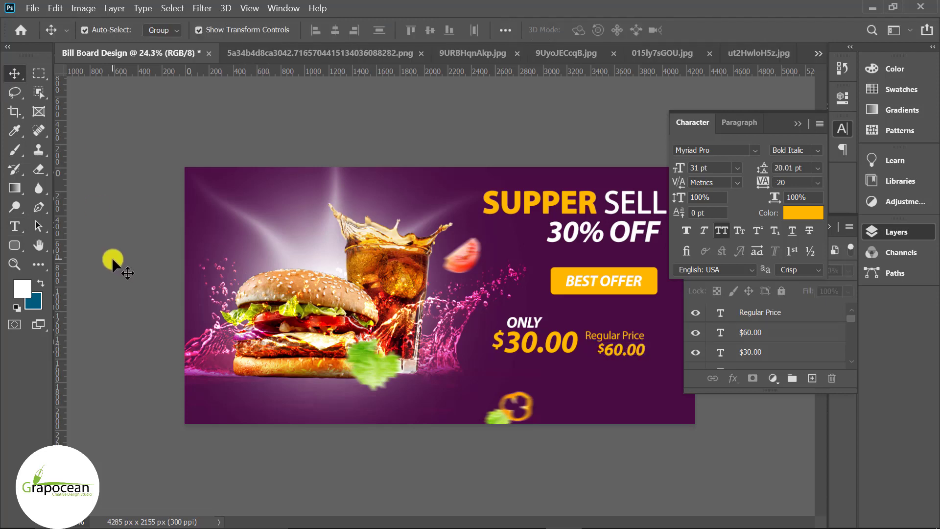
pyautogui.hotkey('ctrl', '-')
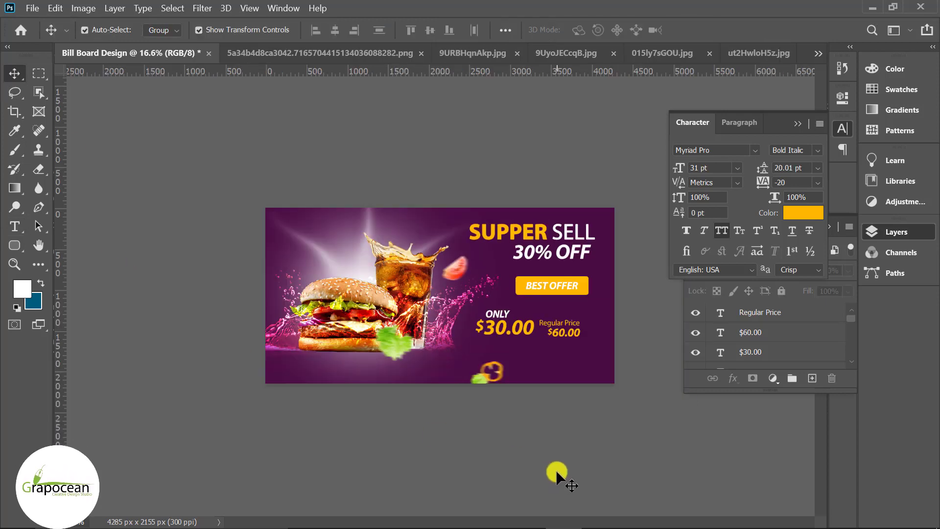
# Step: Reposition ONLY, $30.00, Regular Price and $60.00 so the labels sit beside $30.00
pyautogui.scroll(-1, 612, 328)
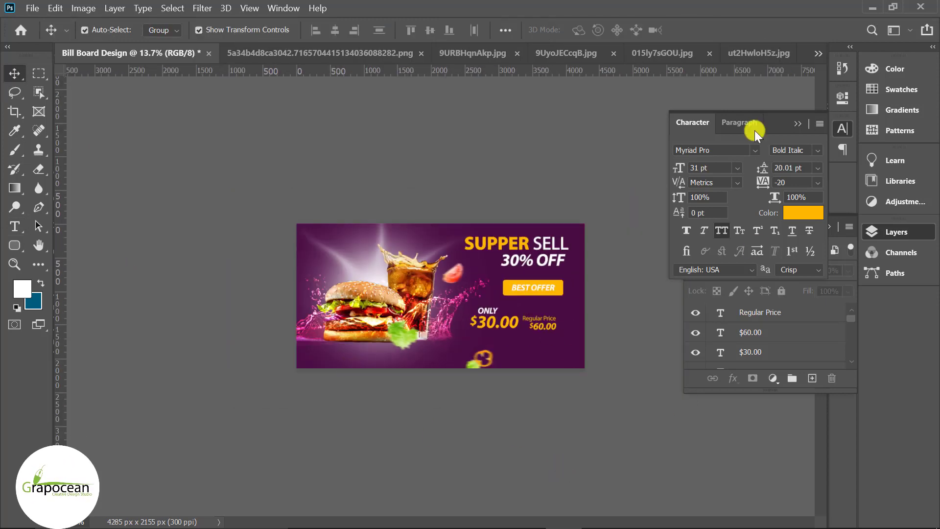
pyautogui.click(798, 123)
pyautogui.scroll(5, 687, 335)
pyautogui.moveTo(739, 350); pyautogui.dragTo(769, 331)
pyautogui.moveTo(724, 375)
pyautogui.mouseDown()
pyautogui.moveTo(757, 356)
pyautogui.moveTo(740, 348)
pyautogui.mouseUp()
pyautogui.scroll(-3, 740, 349)
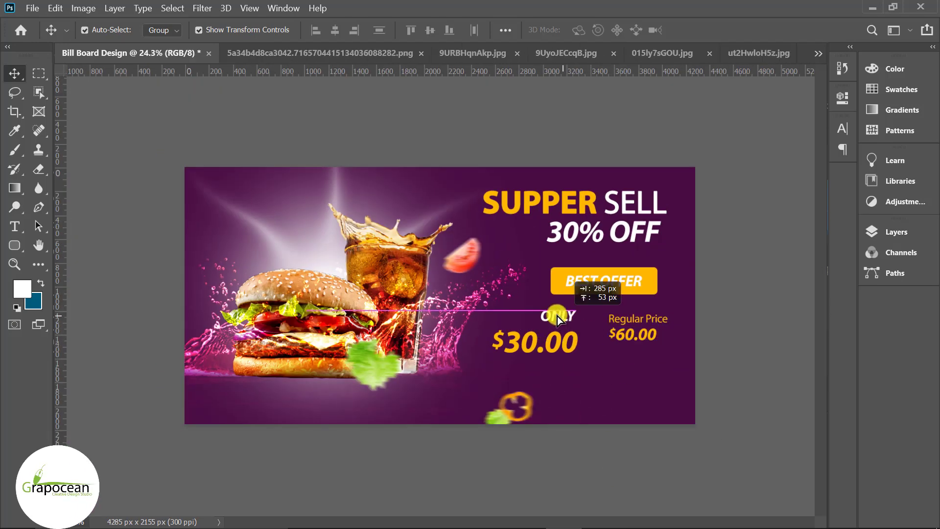
pyautogui.moveTo(557, 316); pyautogui.dragTo(580, 337)
pyautogui.scroll(2, 702, 342)
pyautogui.moveTo(690, 336); pyautogui.dragTo(697, 343)
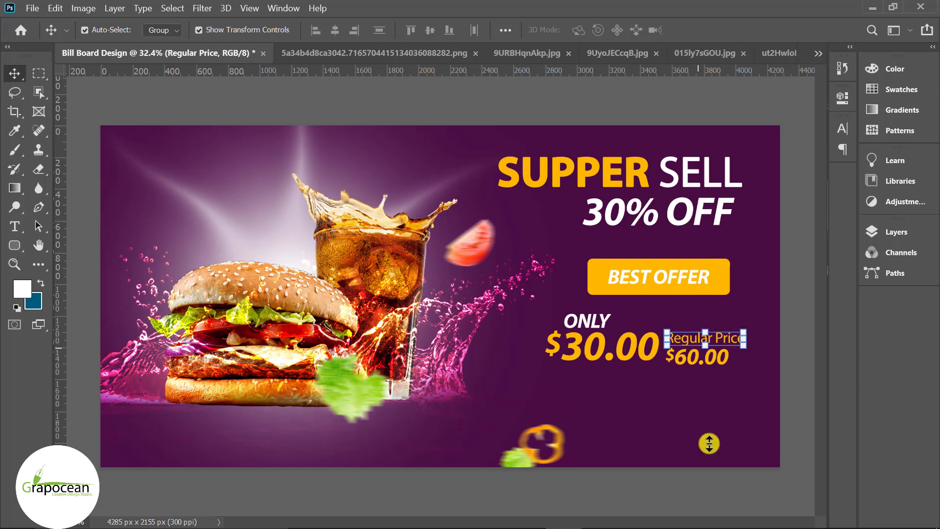
pyautogui.scroll(2, 709, 443)
# Step: Scale the $60.00 price down to about 80%
pyautogui.click(713, 363)
pyautogui.moveTo(773, 382); pyautogui.dragTo(712, 362)
pyautogui.click(727, 30)
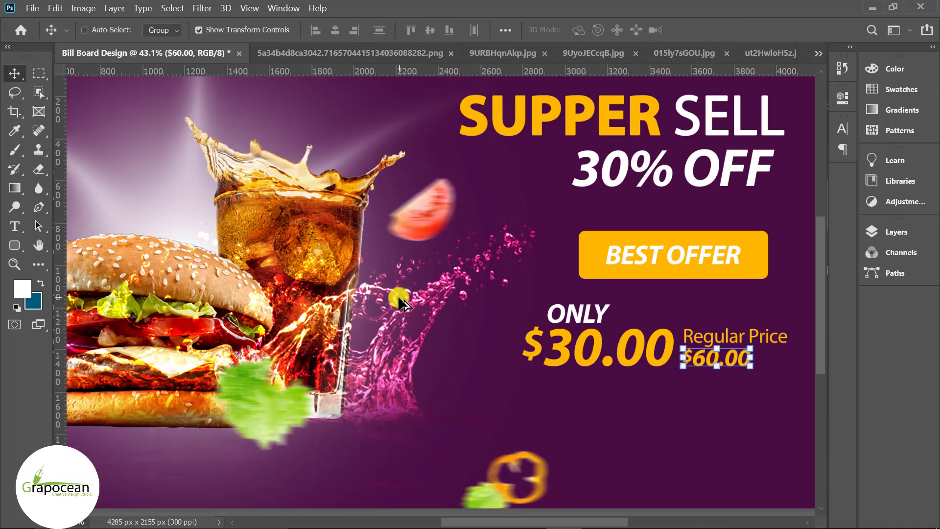
pyautogui.scroll(-5, 489, 307)
pyautogui.click(685, 342)
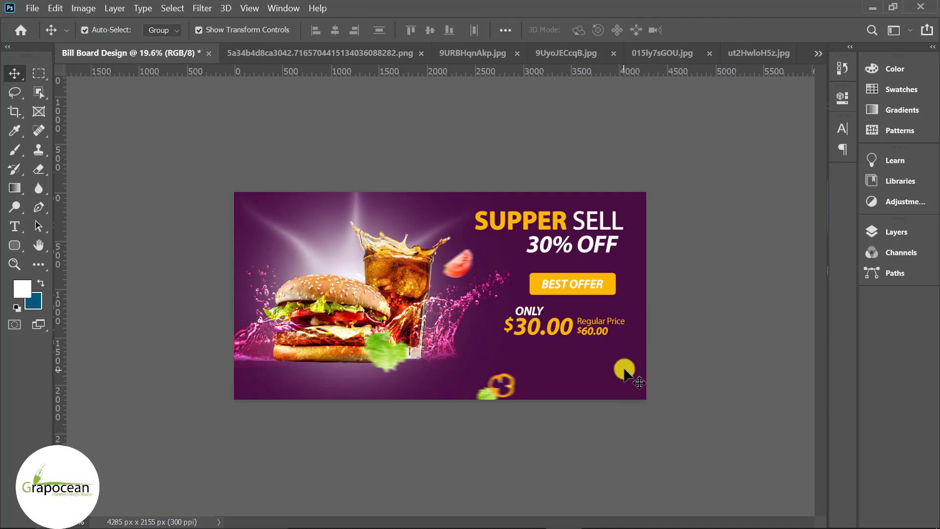
pyautogui.scroll(1, 625, 367)
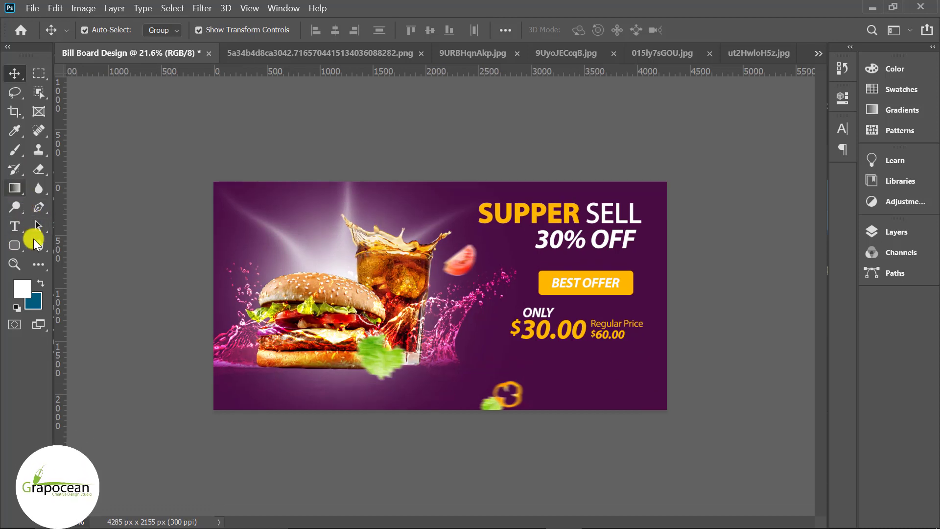
# Step: Draw a red-filled line with the Line tool across the $60.00 price
pyautogui.rightClick(33, 239)
pyautogui.click(66, 294)
pyautogui.click(161, 31)
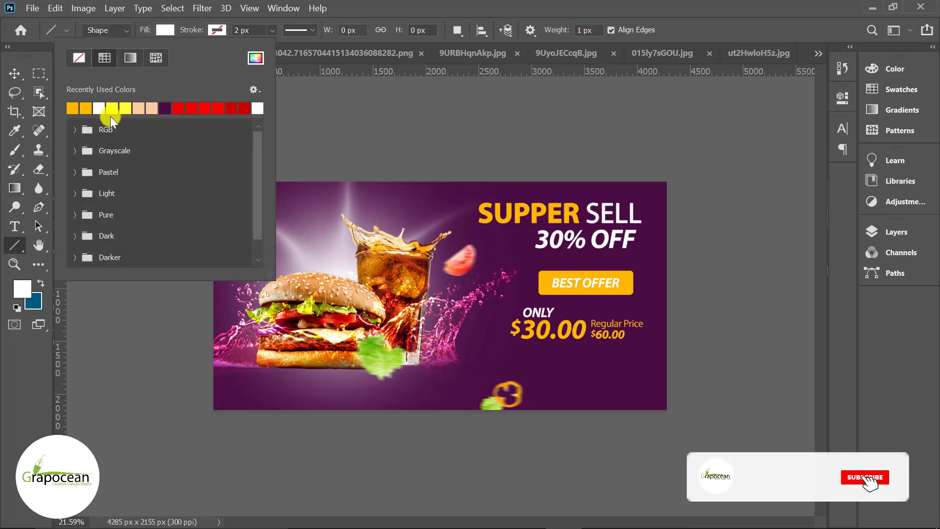
pyautogui.click(194, 107)
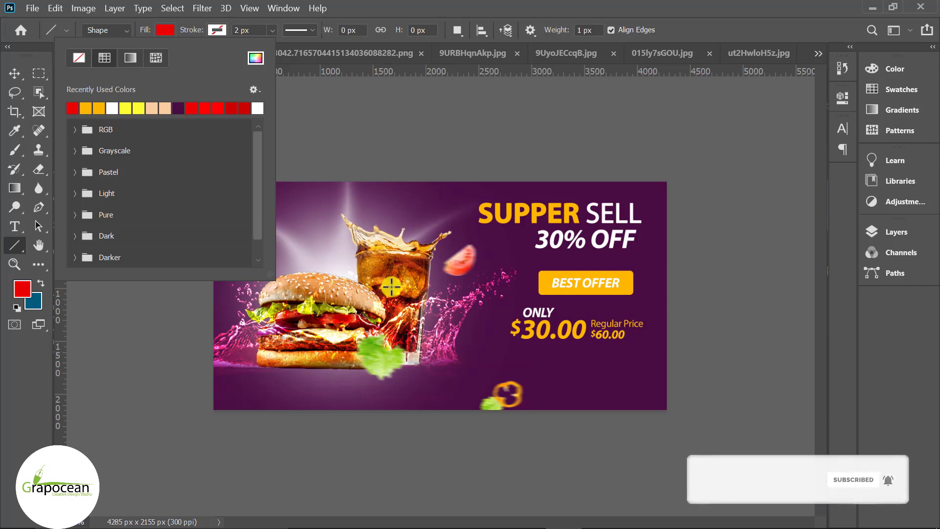
pyautogui.moveTo(644, 317)
pyautogui.mouseDown()
pyautogui.moveTo(581, 355)
pyautogui.moveTo(606, 354)
pyautogui.mouseUp()
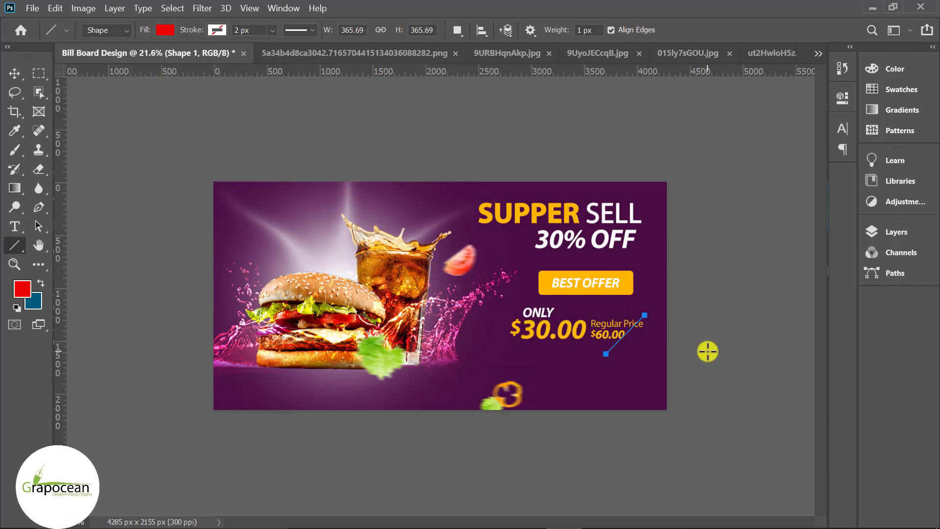
pyautogui.click(14, 74)
# Step: Strike through $60.00 with a thin 396 × 12 px red rectangle
pyautogui.scroll(3, 629, 369)
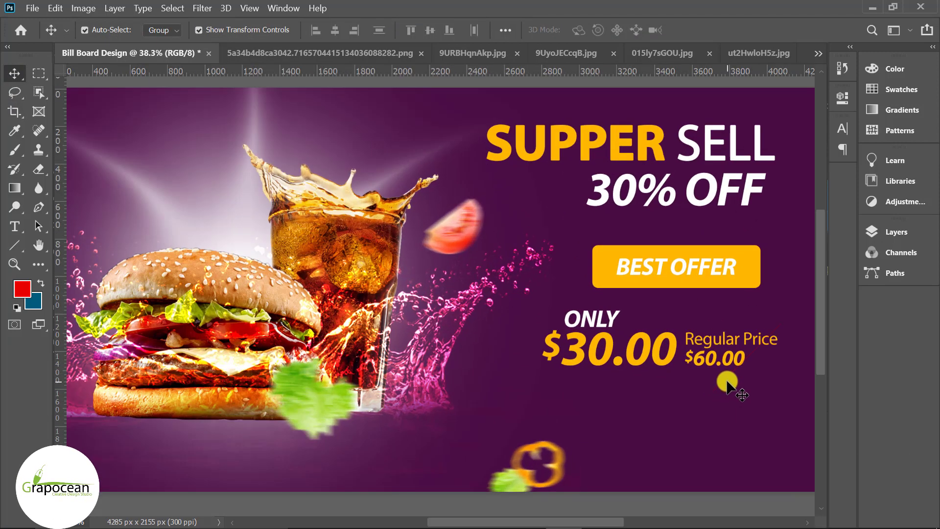
pyautogui.click(718, 371)
pyautogui.scroll(-2, 442, 352)
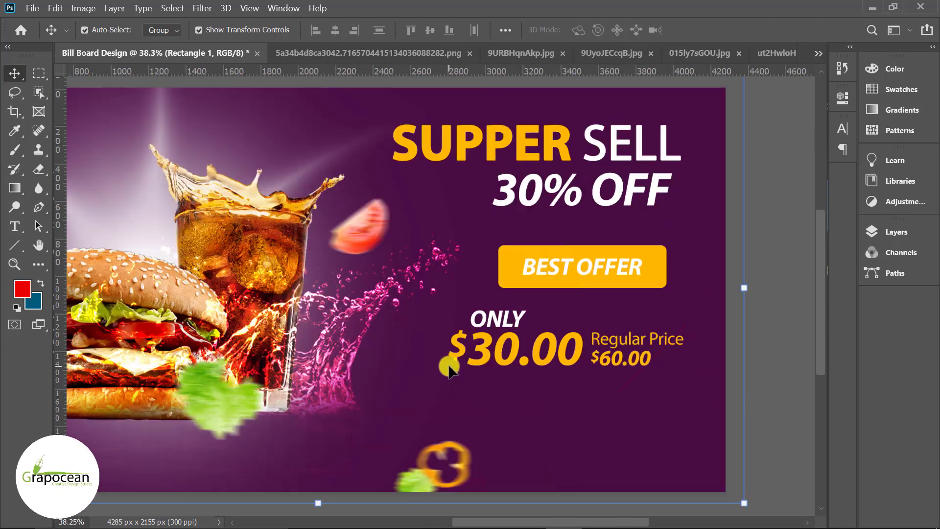
pyautogui.click(12, 247)
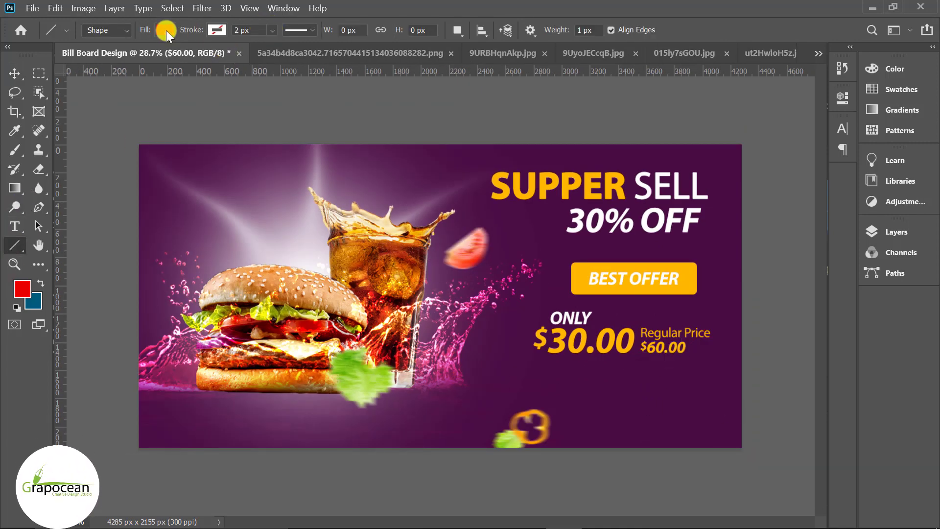
pyautogui.rightClick(14, 246)
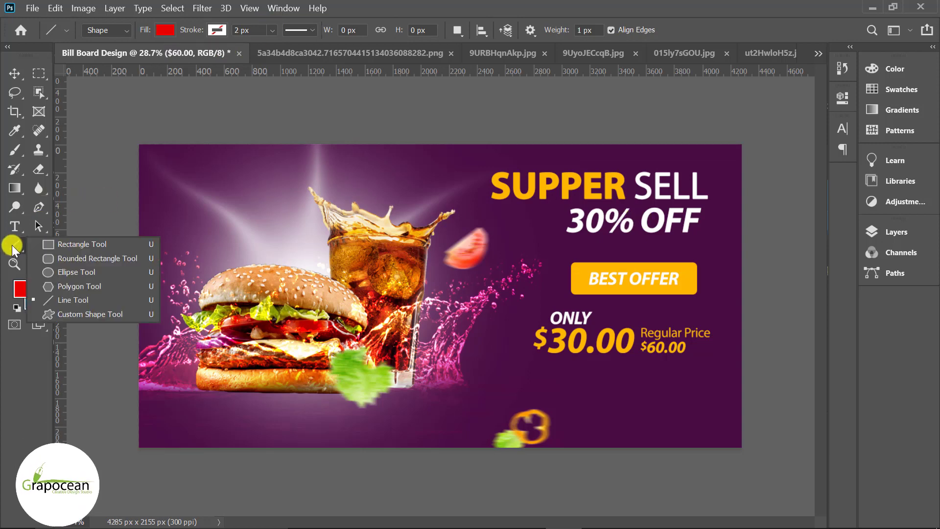
pyautogui.click(64, 246)
pyautogui.scroll(1, 685, 349)
pyautogui.scroll(1, 684, 349)
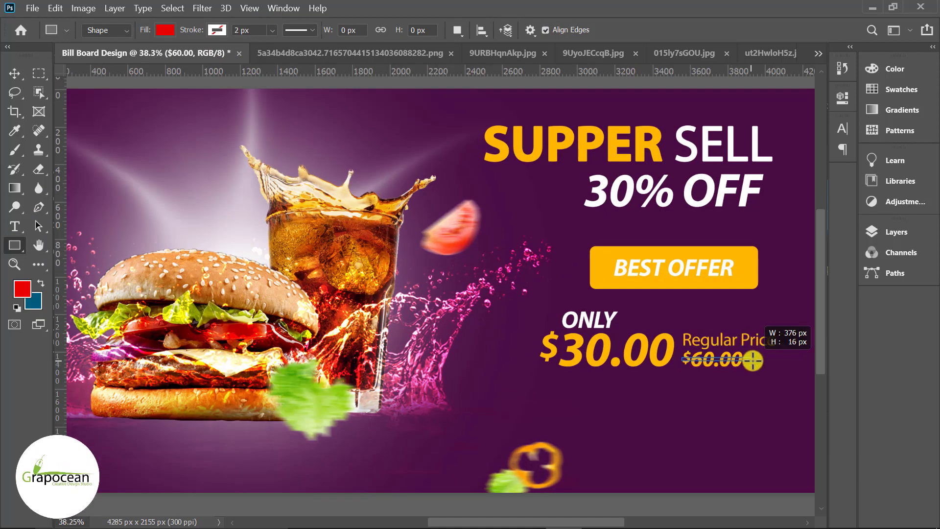
pyautogui.moveTo(734, 363); pyautogui.dragTo(757, 361)
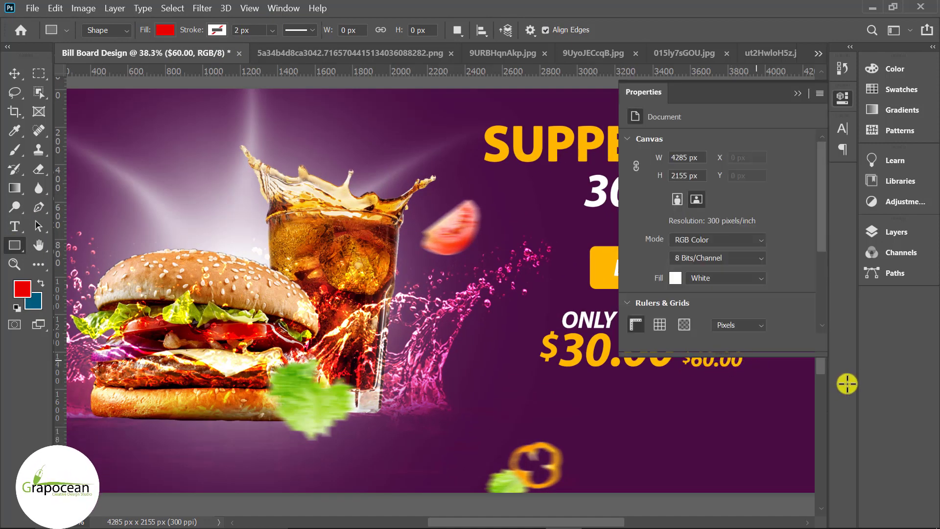
pyautogui.click(14, 74)
pyautogui.scroll(-8, 348, 257)
# Step: Add a 'CALL US-' text line with a phone number and move it bottom-left
pyautogui.click(767, 387)
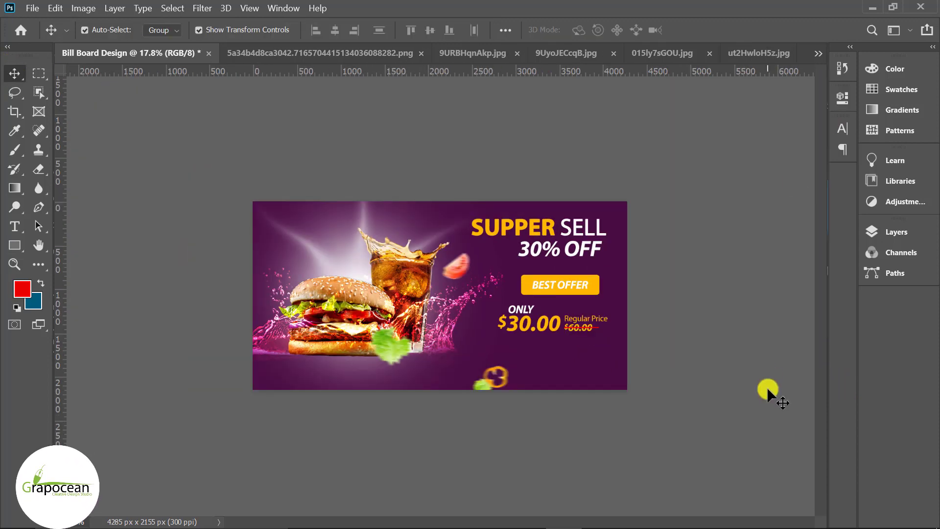
pyautogui.scroll(2, 624, 418)
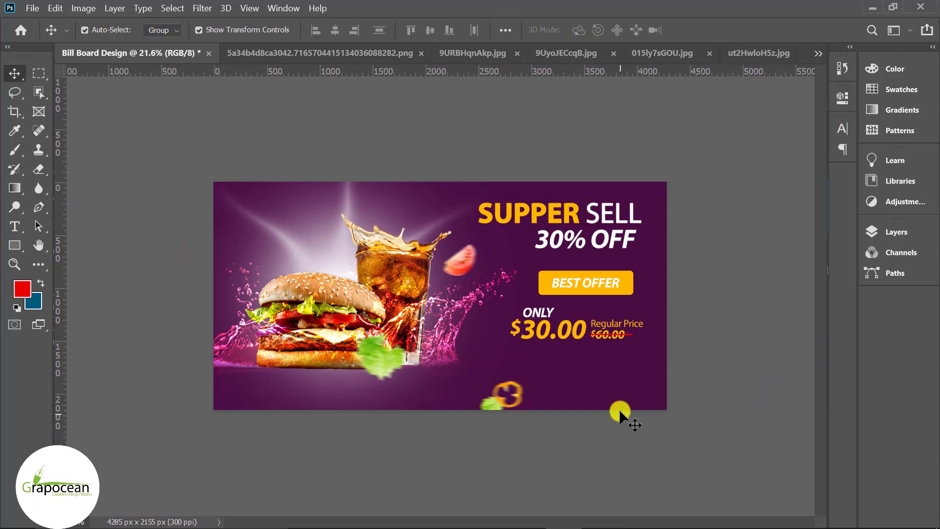
pyautogui.scroll(1, 680, 403)
pyautogui.scroll(2, 671, 395)
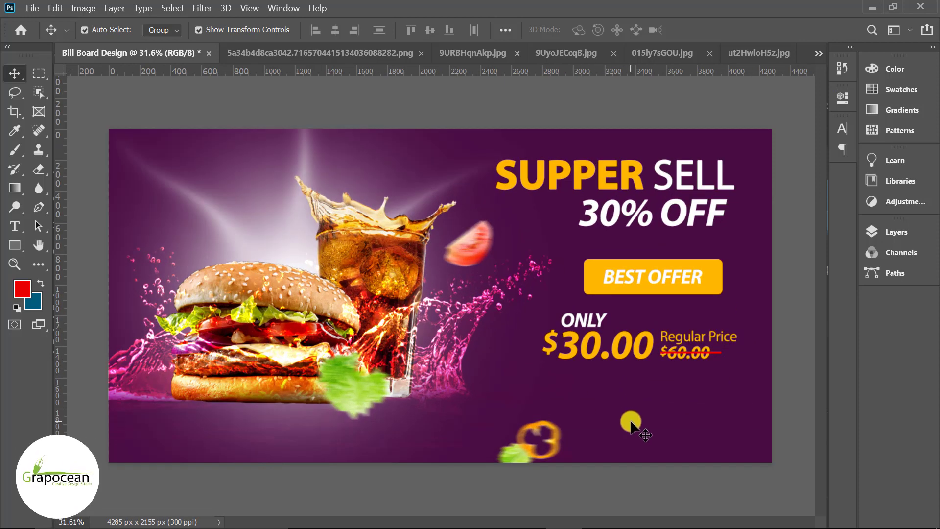
pyautogui.press('t')
pyautogui.click(590, 406)
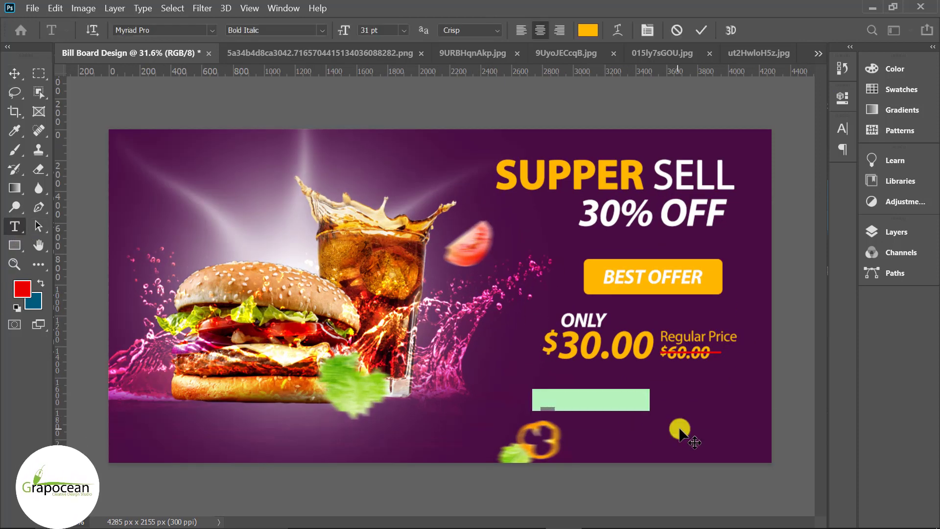
pyautogui.write('CALL US')
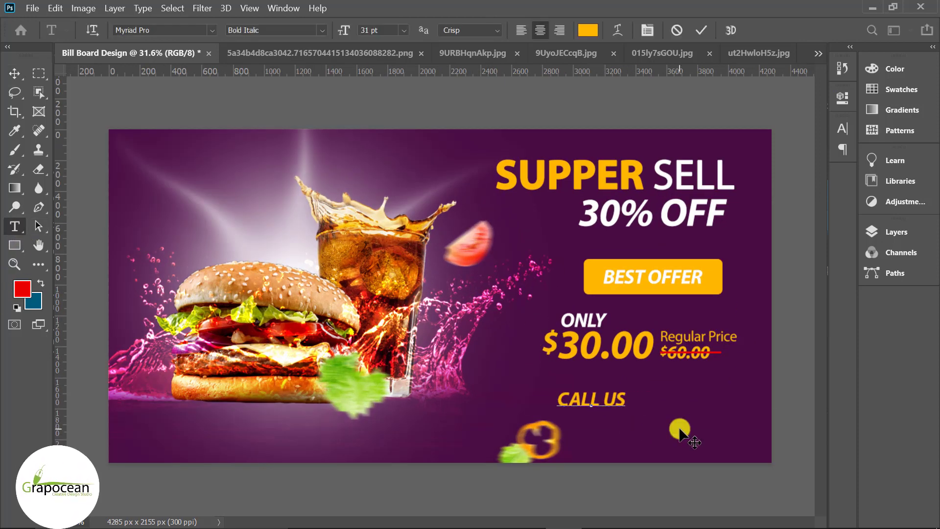
pyautogui.write('- 111 222')
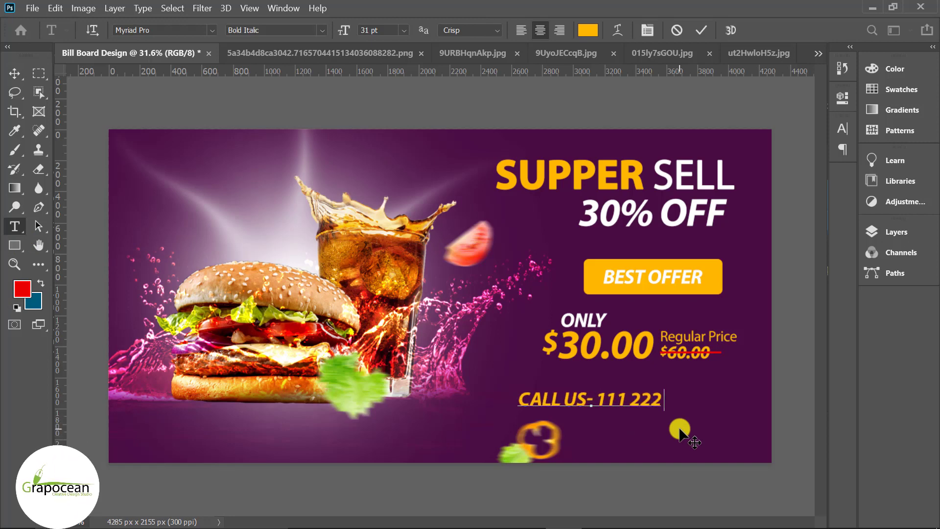
pyautogui.write(' 333 444')
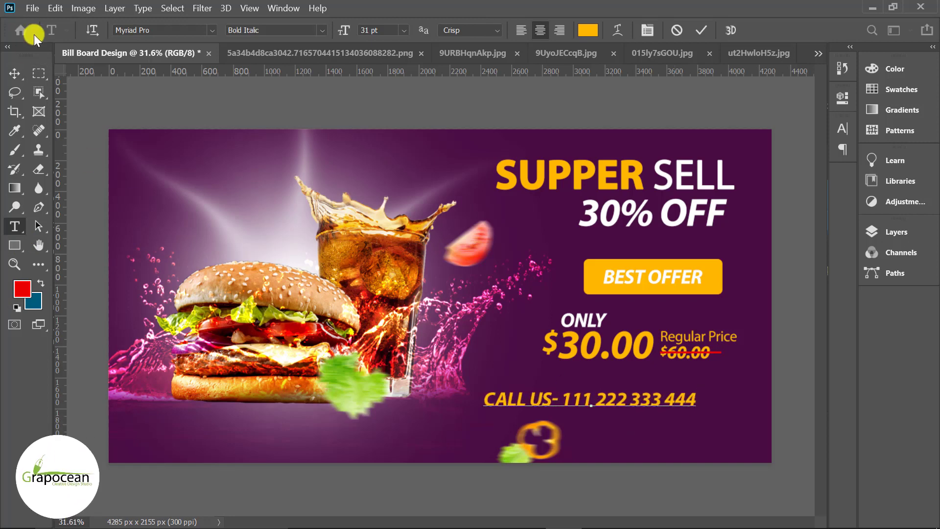
pyautogui.click(14, 73)
pyautogui.moveTo(595, 407); pyautogui.dragTo(245, 454)
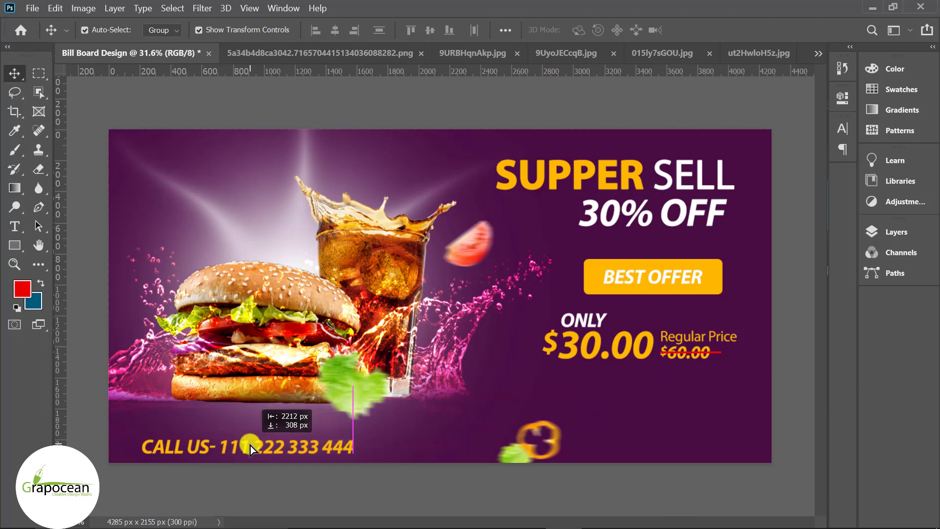
# Step: Colour the CALL US text white and scale it down slightly
pyautogui.click(14, 227)
pyautogui.moveTo(345, 447); pyautogui.dragTo(132, 446)
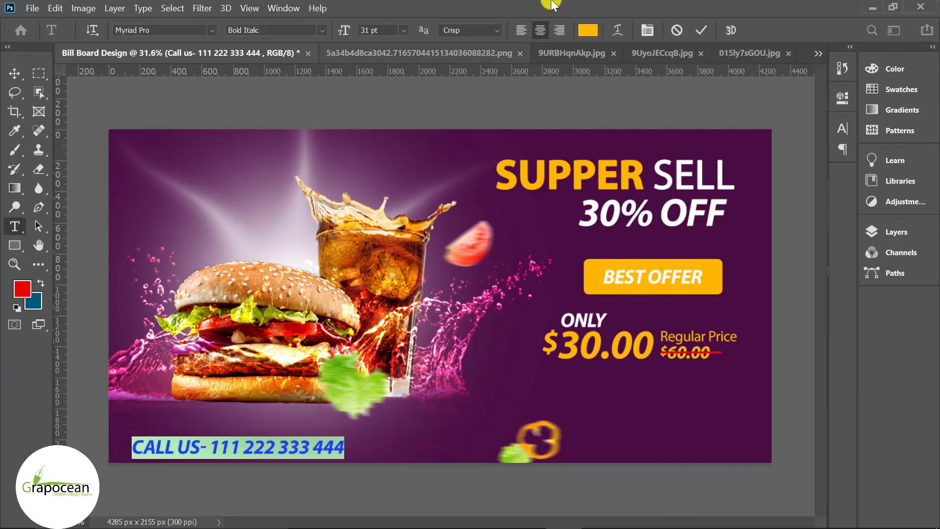
pyautogui.click(588, 30)
pyautogui.click(334, 240)
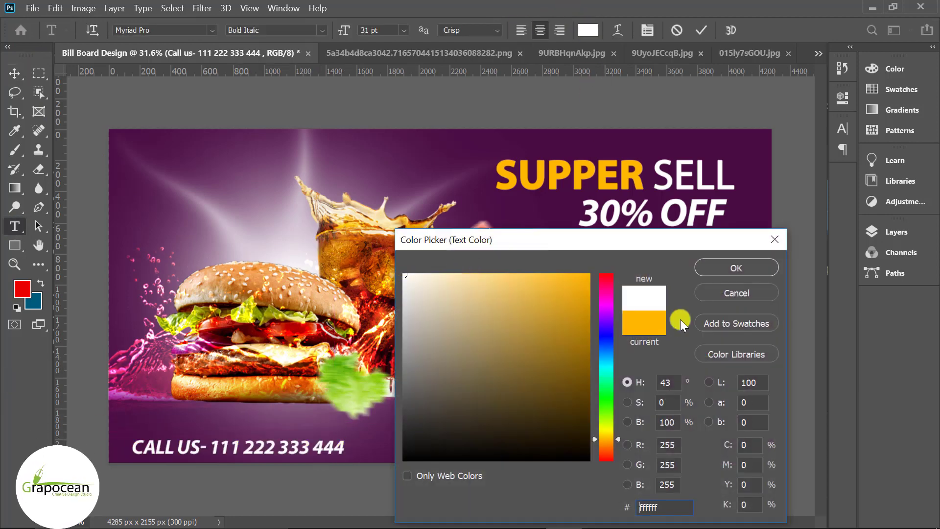
pyautogui.press('Return')
pyautogui.click(14, 73)
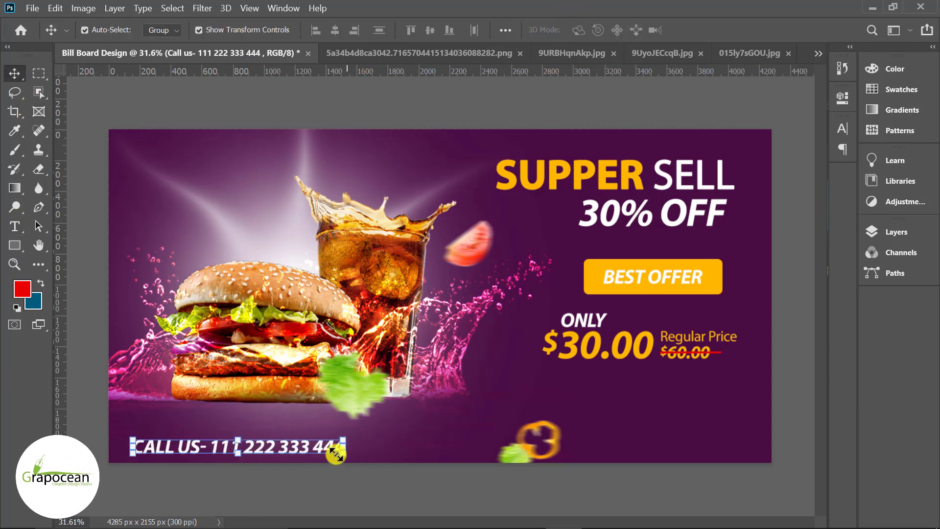
pyautogui.moveTo(336, 455); pyautogui.dragTo(241, 447)
pyautogui.press('Return')
# Step: Draw an orange rectangle and send it behind the CALL US text
pyautogui.click(15, 245)
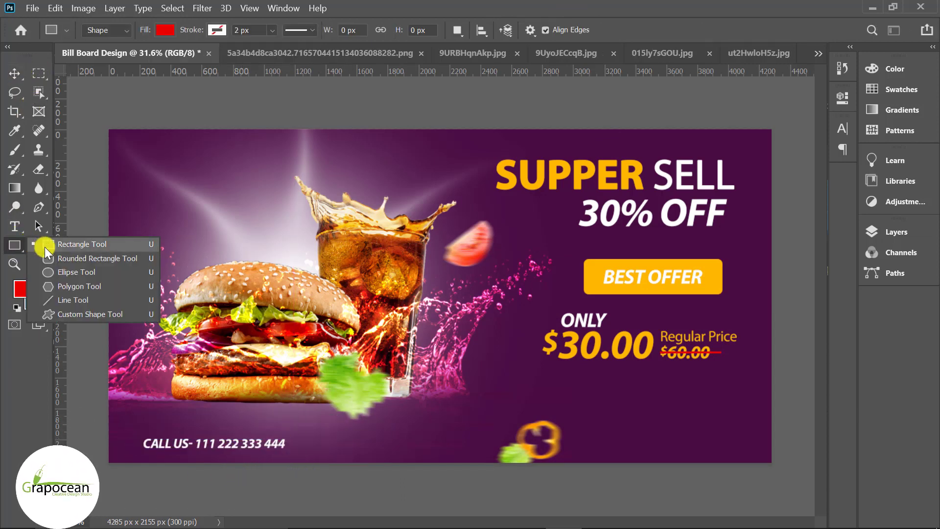
pyautogui.click(56, 244)
pyautogui.moveTo(133, 434); pyautogui.dragTo(304, 456)
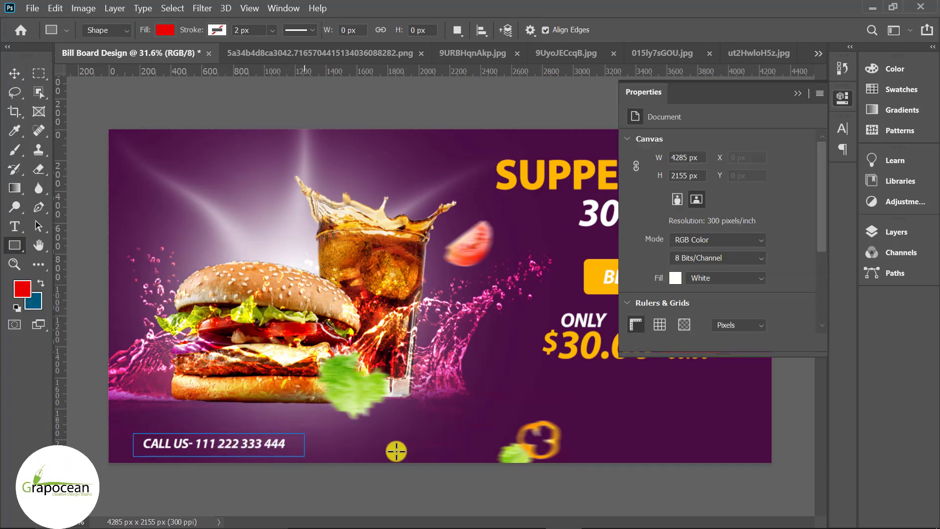
pyautogui.click(167, 30)
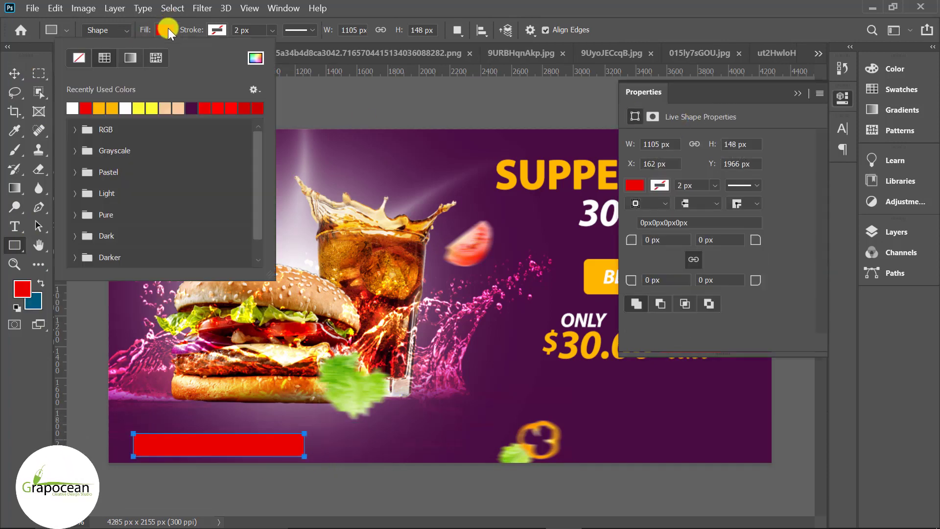
pyautogui.click(103, 104)
pyautogui.press('v')
pyautogui.click(243, 436)
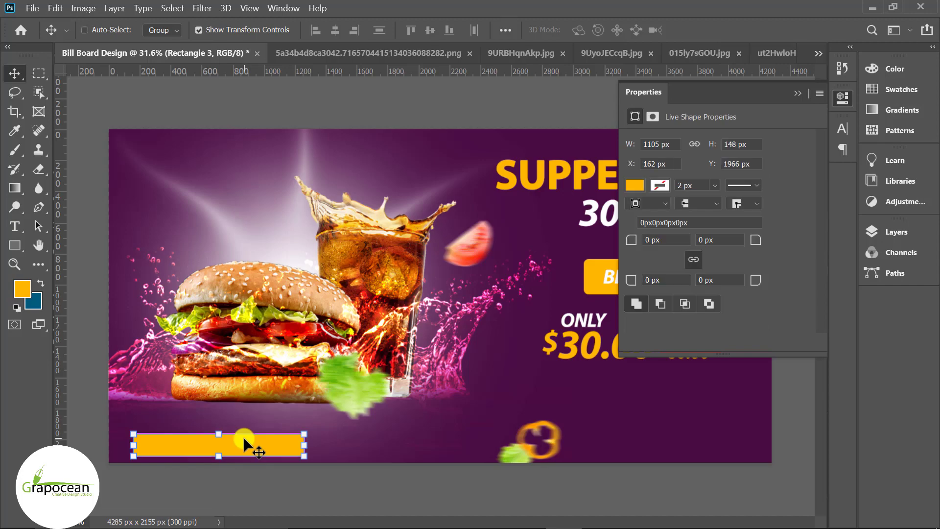
pyautogui.hotkey('ctrl', '[')
pyautogui.click(280, 483)
# Step: Skew the orange bar into a slanted parallelogram and realign the CALL US text on it
pyautogui.scroll(2, 316, 389)
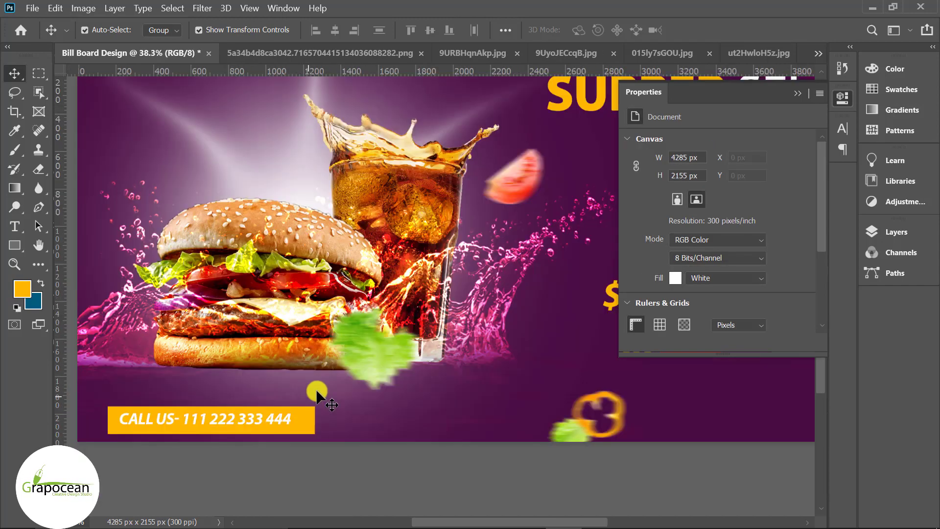
pyautogui.scroll(2, 271, 360)
pyautogui.click(277, 372)
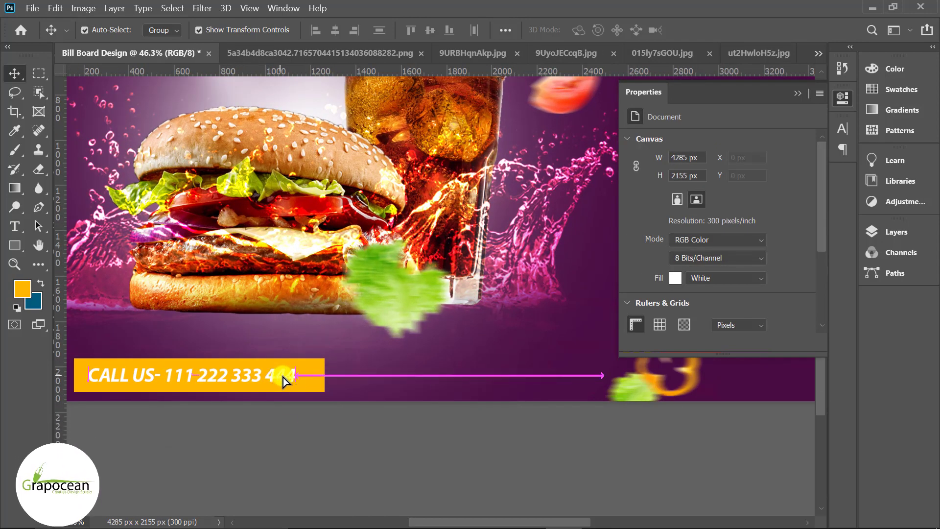
pyautogui.click(331, 358)
pyautogui.moveTo(332, 360); pyautogui.dragTo(335, 359)
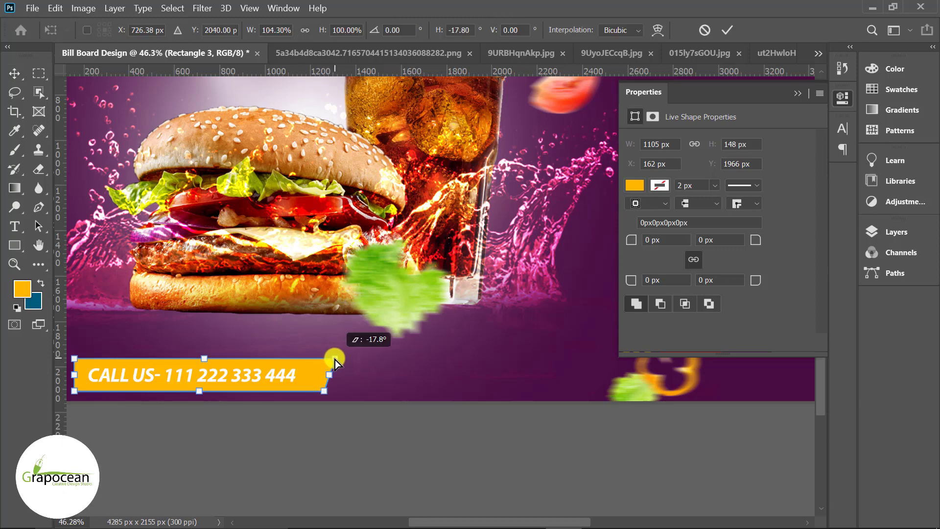
pyautogui.moveTo(78, 359); pyautogui.dragTo(85, 359)
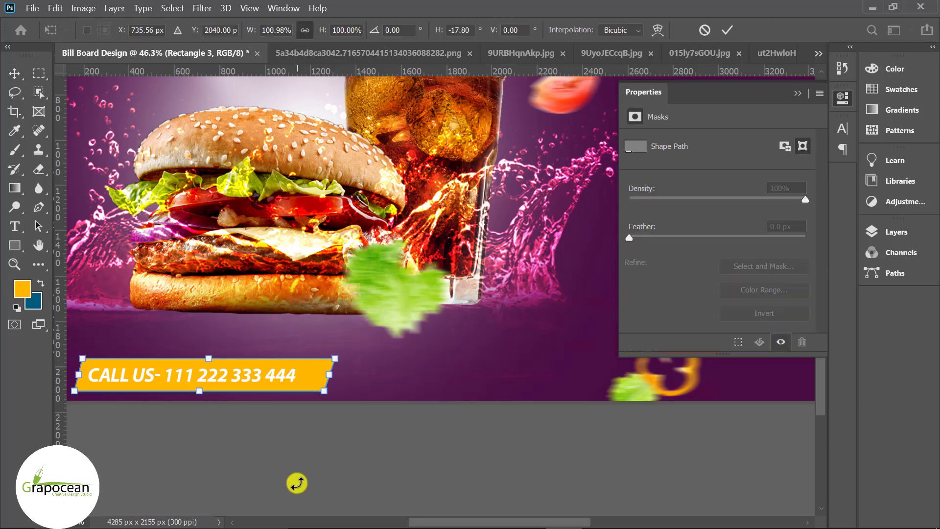
pyautogui.press('Return')
pyautogui.click(213, 432)
pyautogui.scroll(-2, 214, 432)
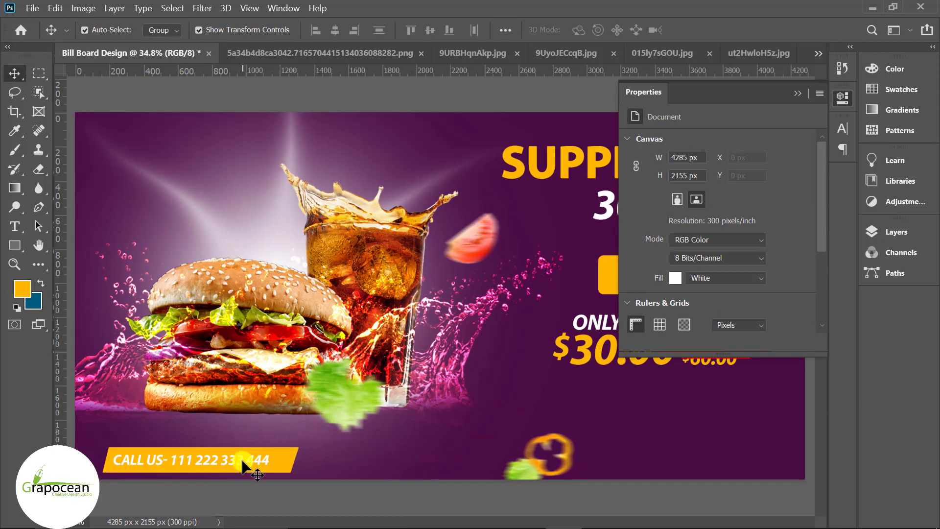
pyautogui.moveTo(242, 453); pyautogui.dragTo(251, 462)
pyautogui.scroll(-2, 294, 477)
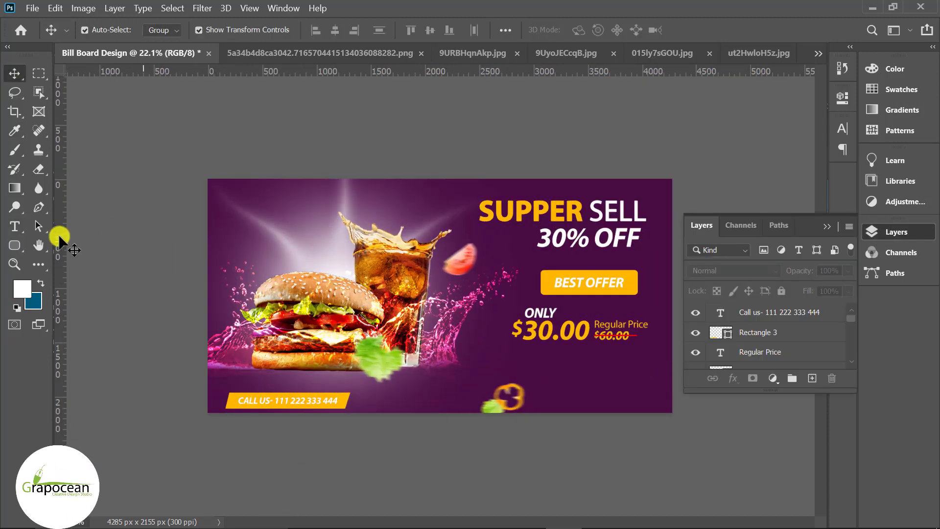
pyautogui.click(557, 391)
pyautogui.write('FOR ONLINE')
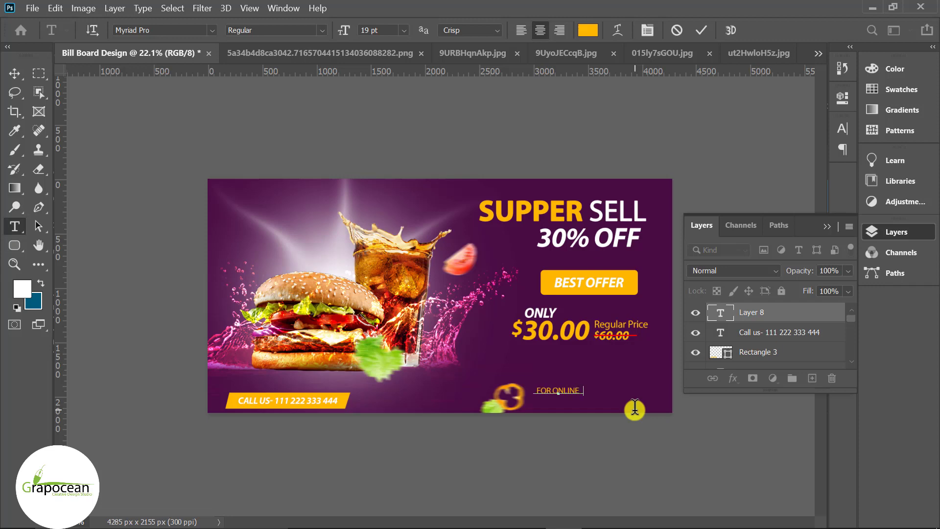
pyautogui.write(' ORDER-')
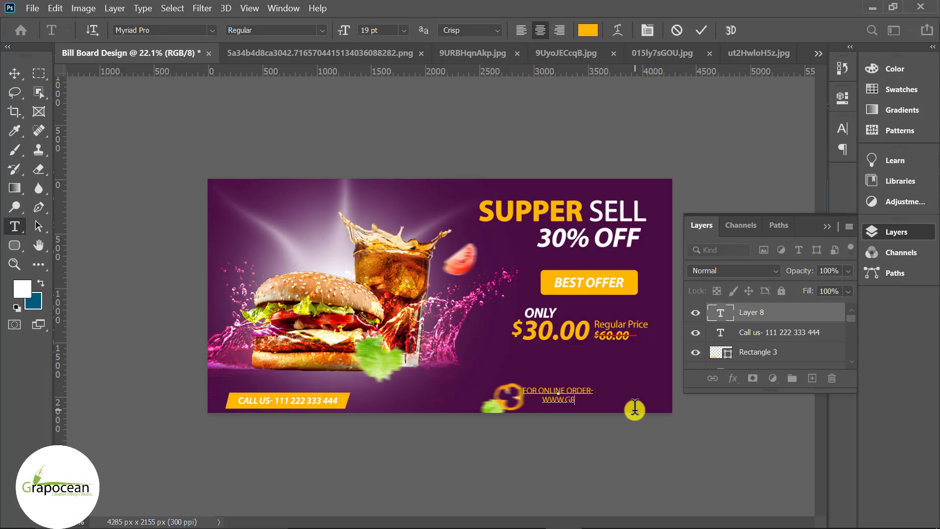
pyautogui.write('APOCEAN.COM')
pyautogui.tripleClick(603, 399)
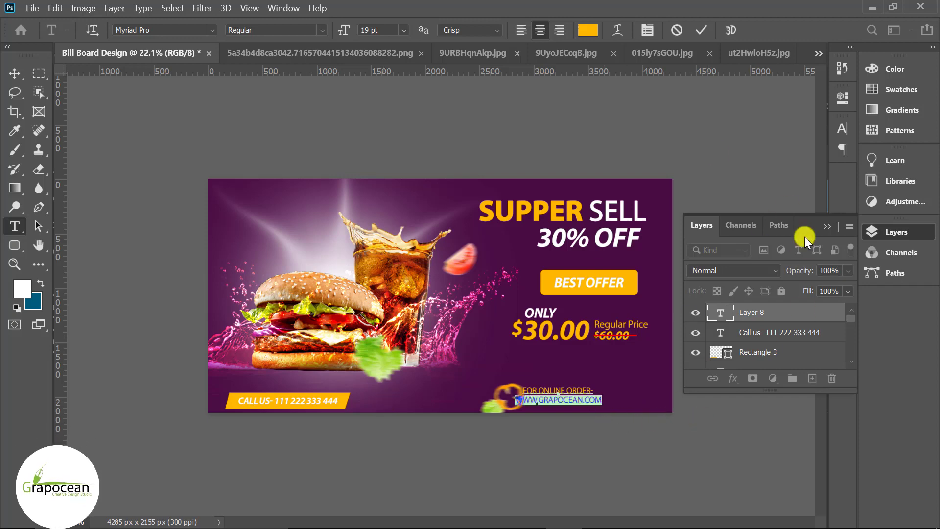
pyautogui.moveTo(347, 30); pyautogui.dragTo(341, 33)
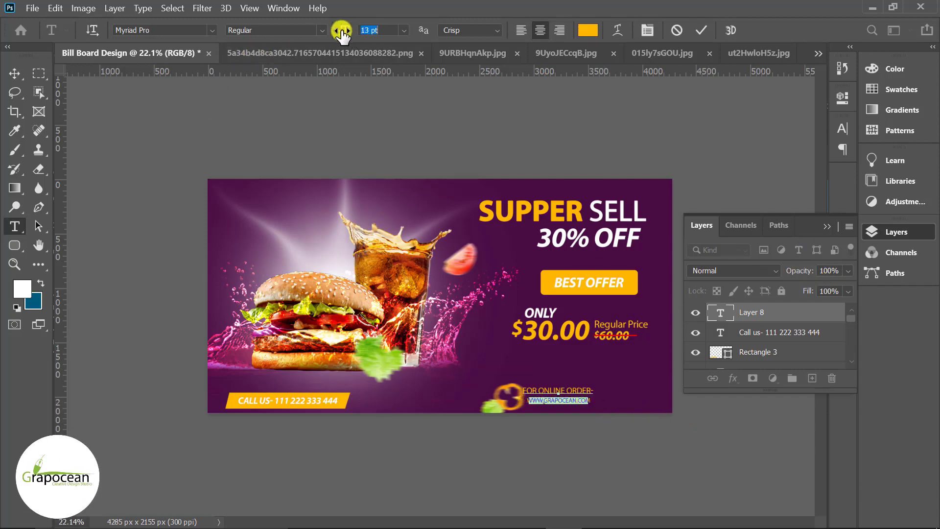
pyautogui.click(17, 72)
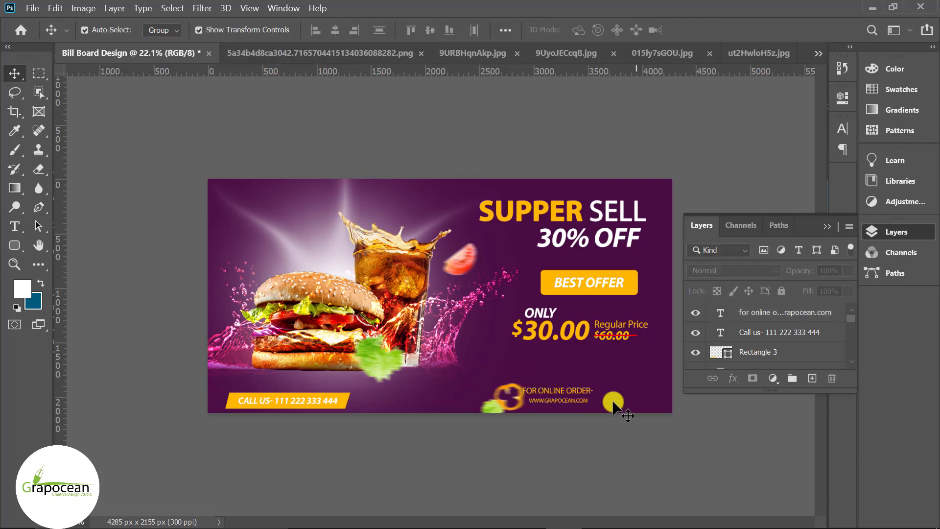
pyautogui.click(612, 399)
pyautogui.click(609, 392)
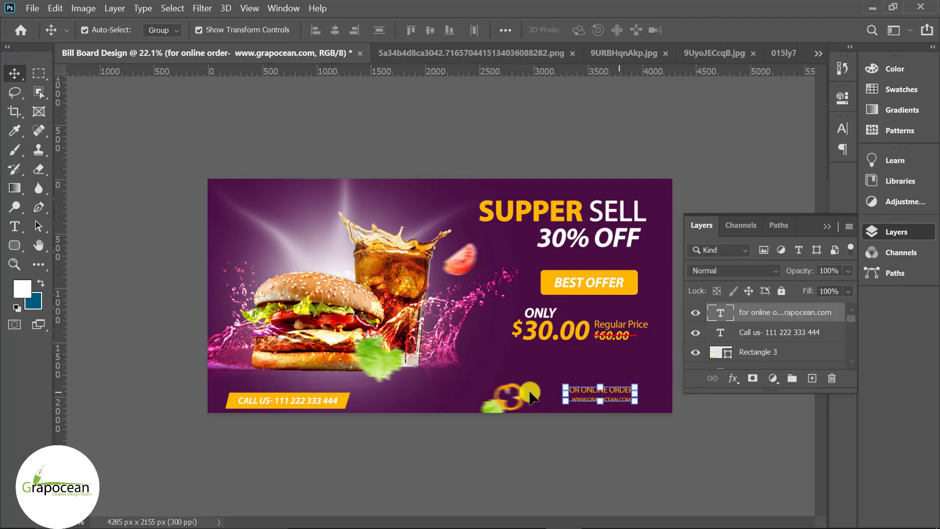
pyautogui.scroll(2, 440, 296)
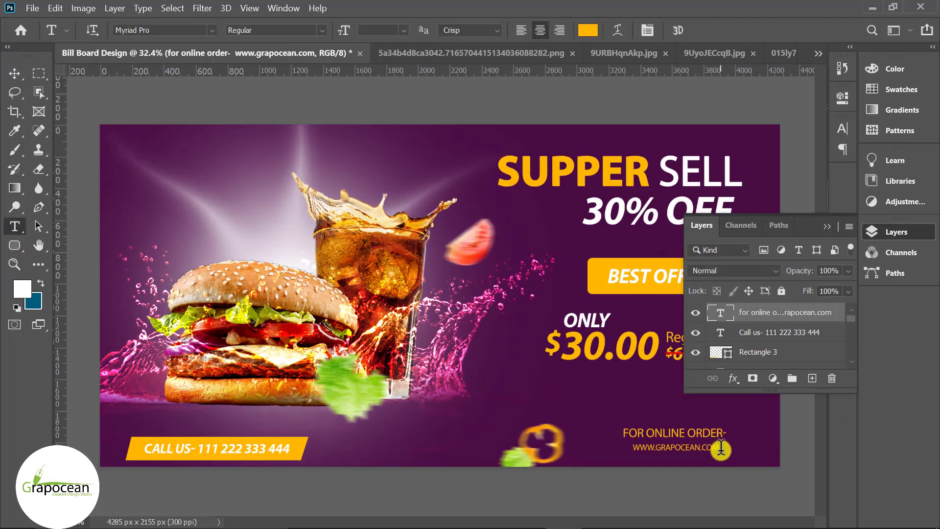
pyautogui.moveTo(346, 32); pyautogui.dragTo(382, 29)
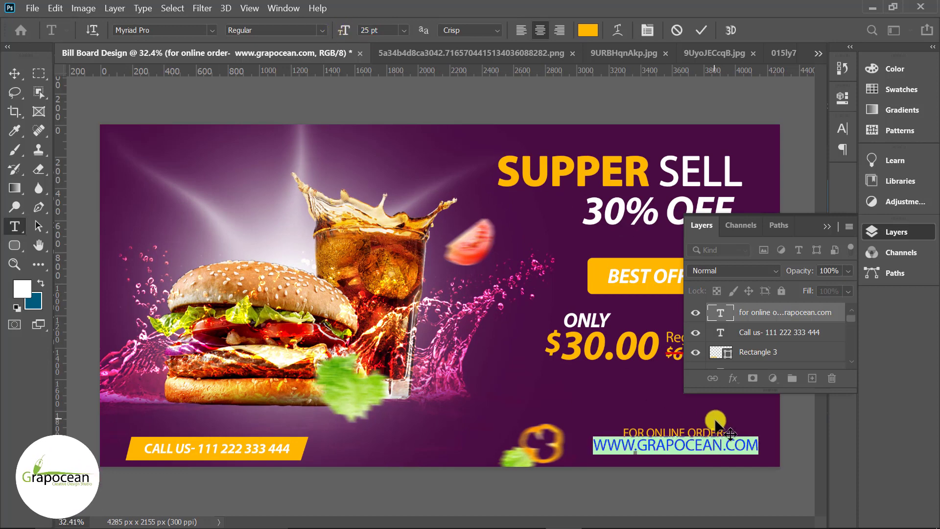
# Step: Colour the FOR ONLINE ORDER- heading white and review the whole billboard
pyautogui.moveTo(728, 432); pyautogui.dragTo(667, 431)
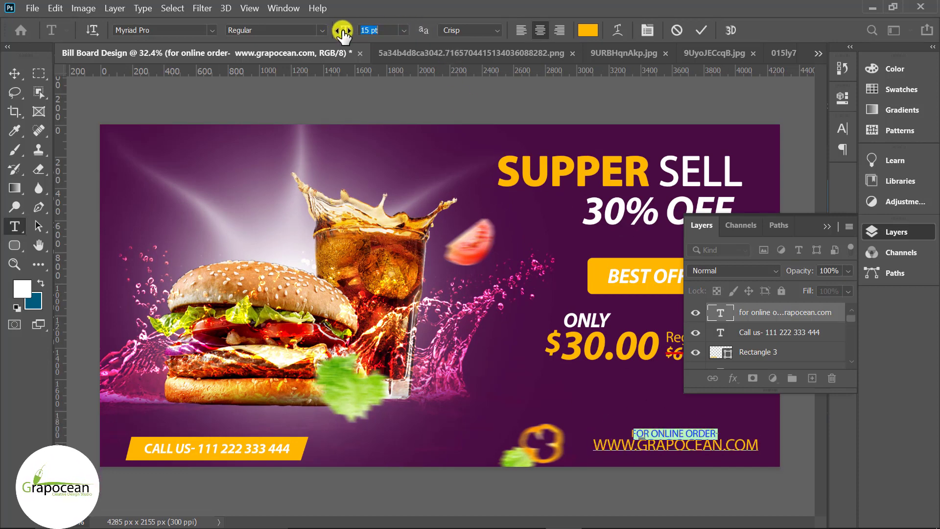
pyautogui.click(588, 30)
pyautogui.click(622, 214)
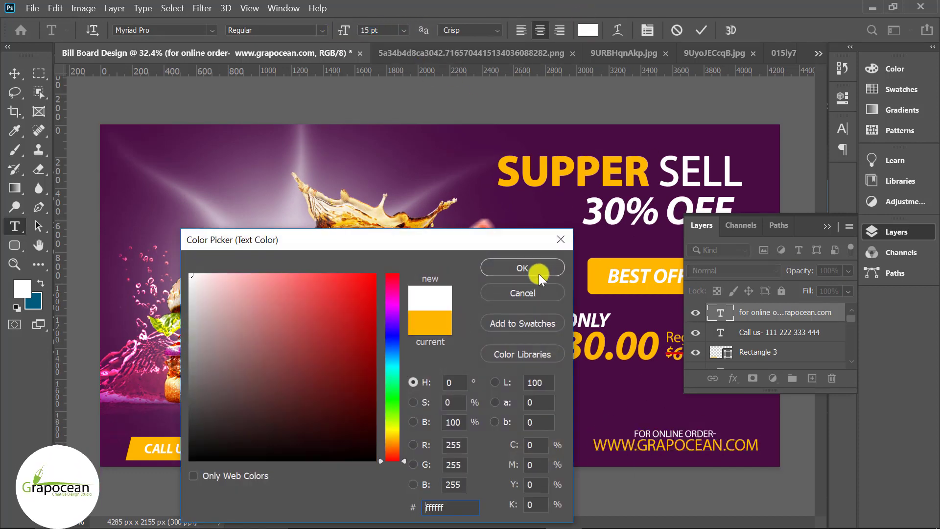
pyautogui.click(521, 268)
pyautogui.moveTo(593, 445); pyautogui.dragTo(759, 445)
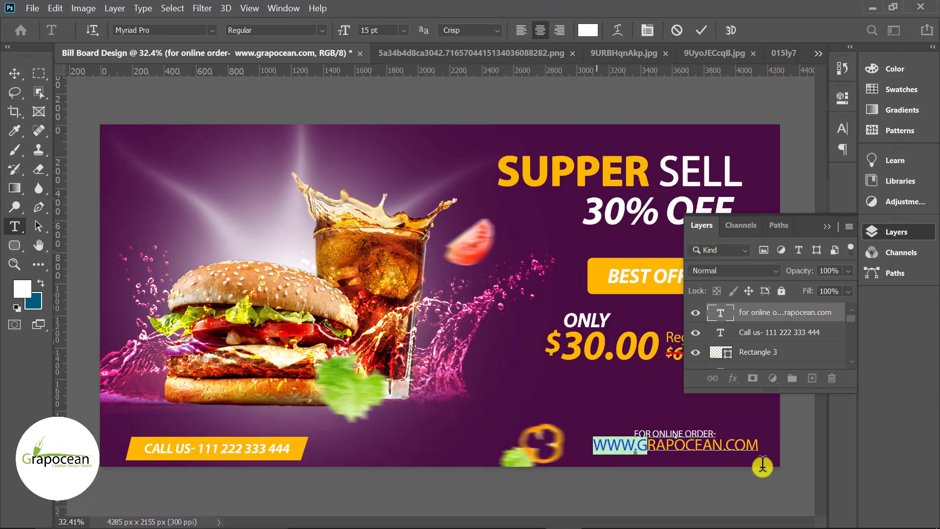
pyautogui.click(842, 128)
pyautogui.click(14, 73)
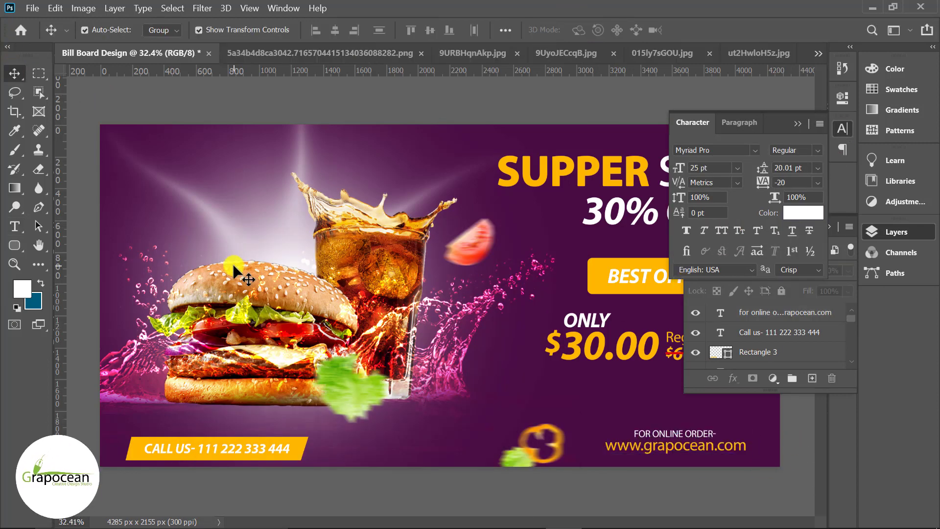
pyautogui.hotkey('ctrl', '-')
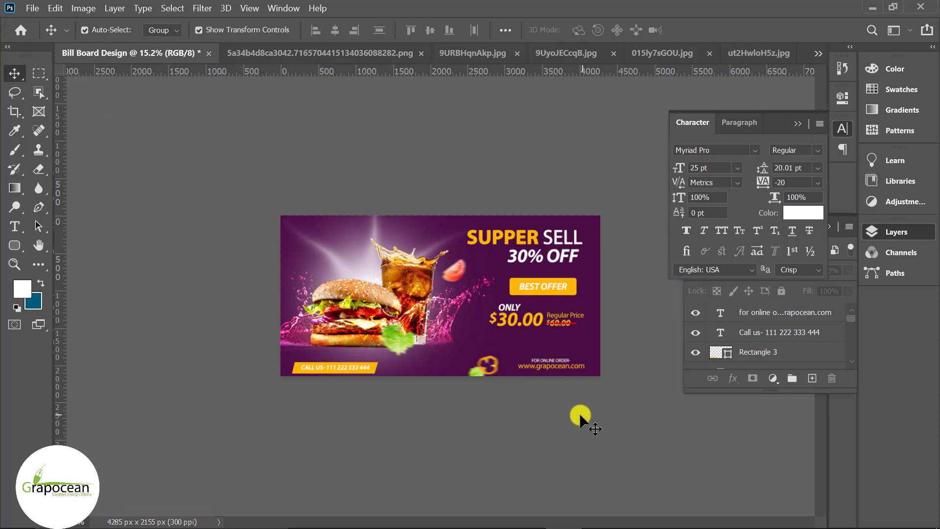
pyautogui.hotkey('ctrl', '+')
pyautogui.hotkey('ctrl', '-')
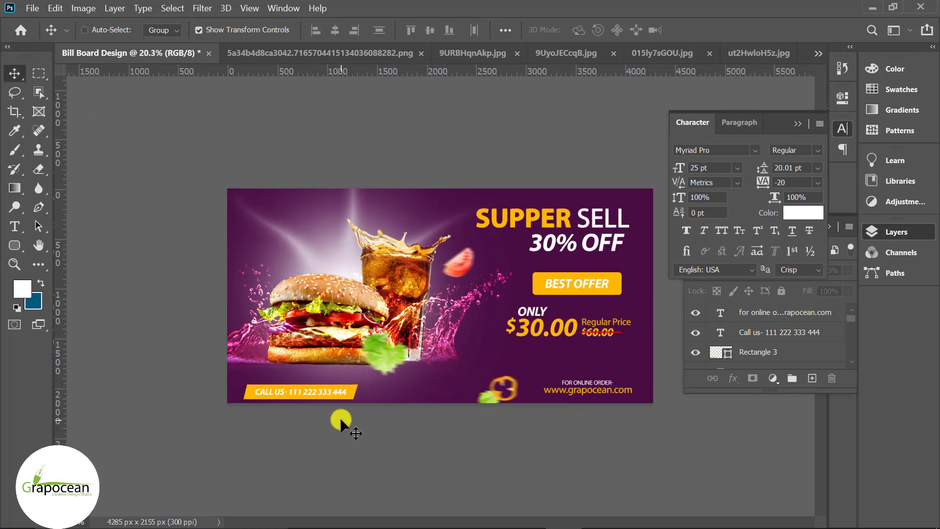